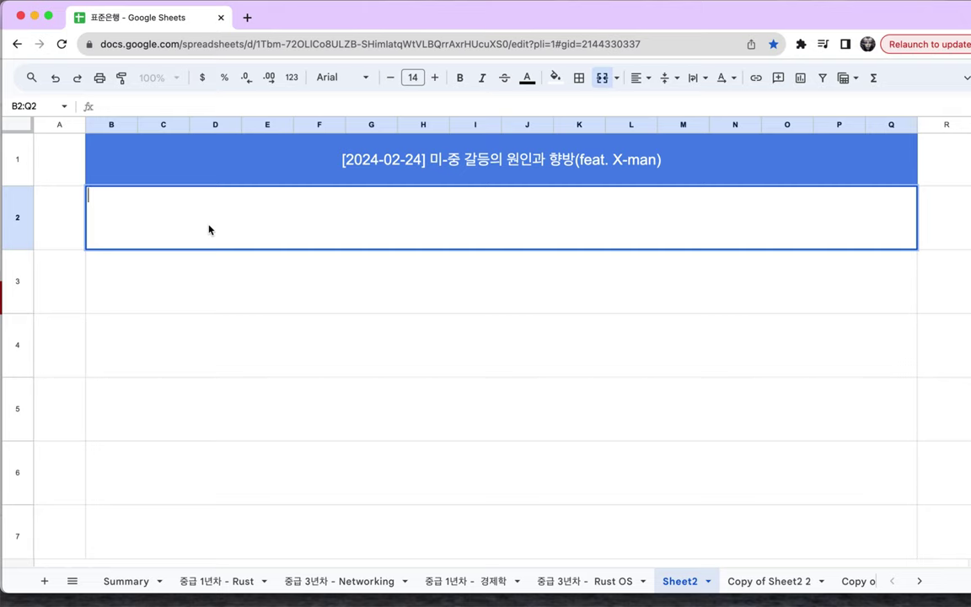
Enter "미국과 중국 간 체제 경쟁" in the merged cell B2:Q2 below the title.
{"action": "type", "text": "미국과 중ㄱ"}
{"action": "type", "text": "국 간 체"}
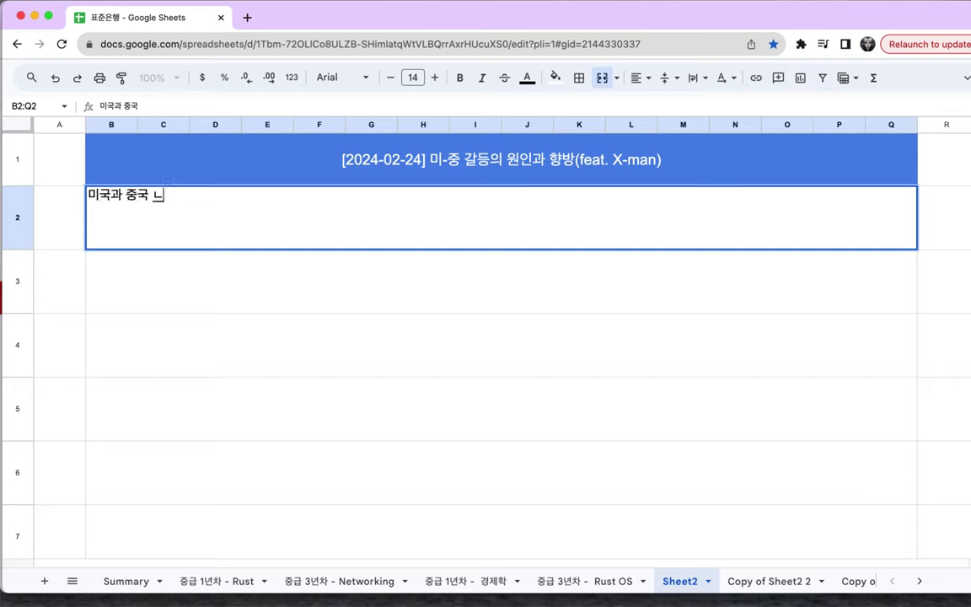
{"action": "type", "text": "제 경쟁"}
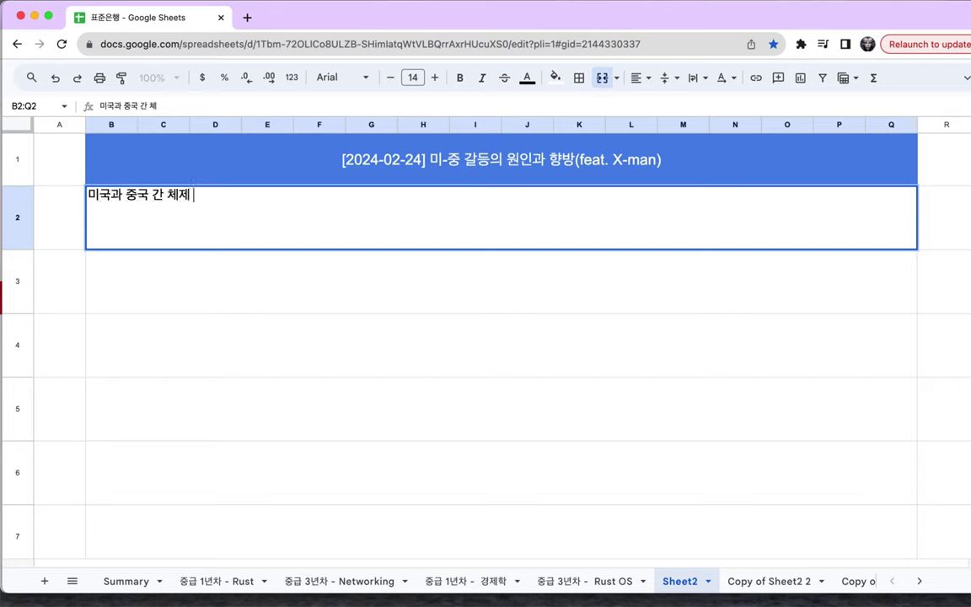
{"action": "left_click", "coordinate": [66, 221]}
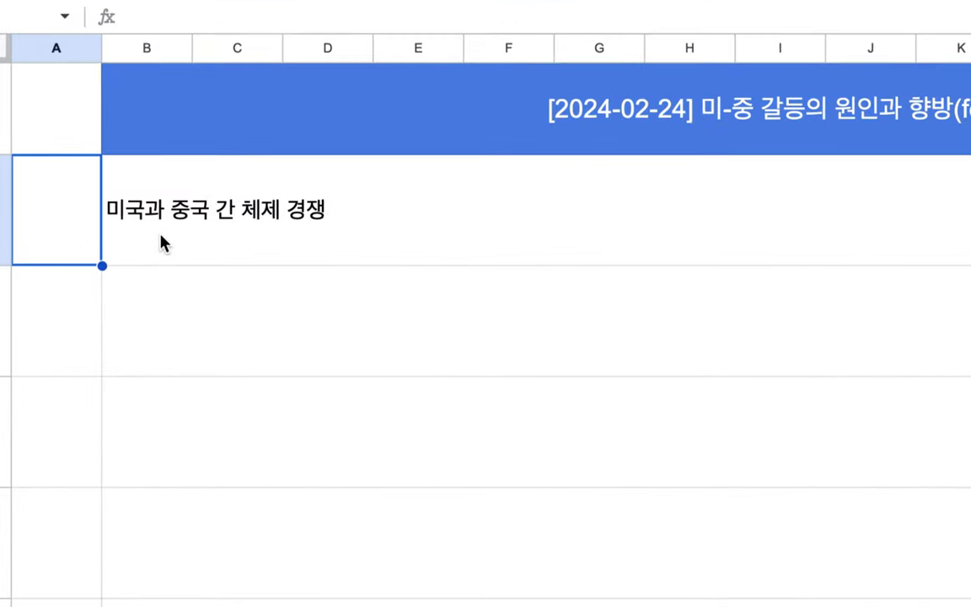
Extend the text in B2:Q2 with "/갈등 => 우크라이나 전쟁, 시리아 전쟁, 이란 갈등.....".
{"action": "double_click", "coordinate": [161, 236]}
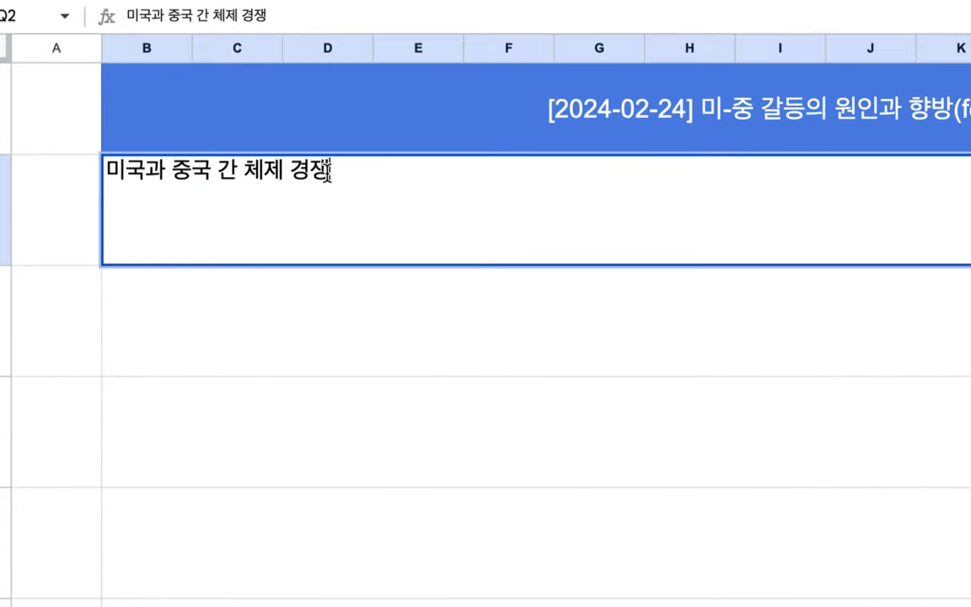
{"action": "type", "text": "/갈등 =>"}
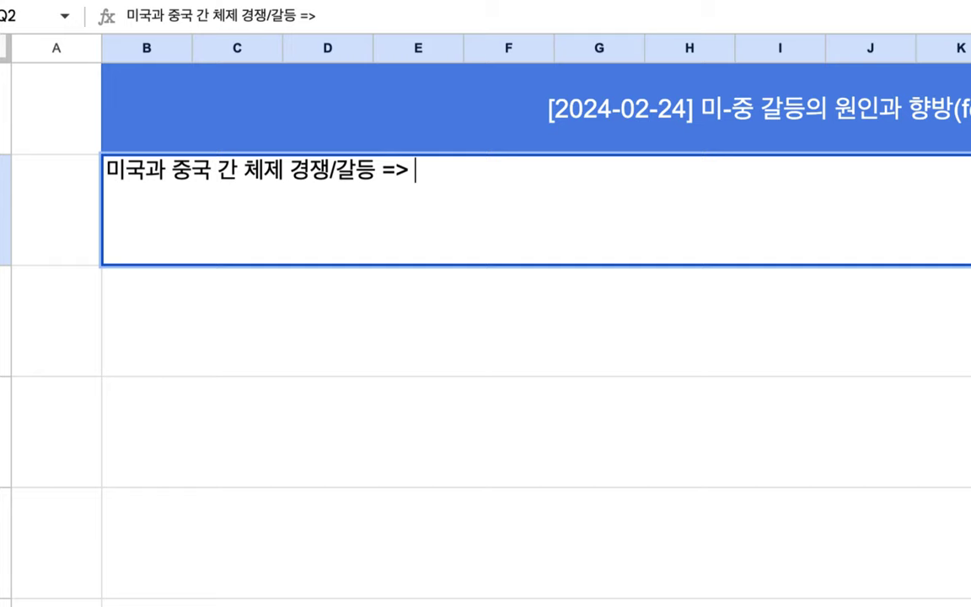
{"action": "type", "text": "우크라이"}
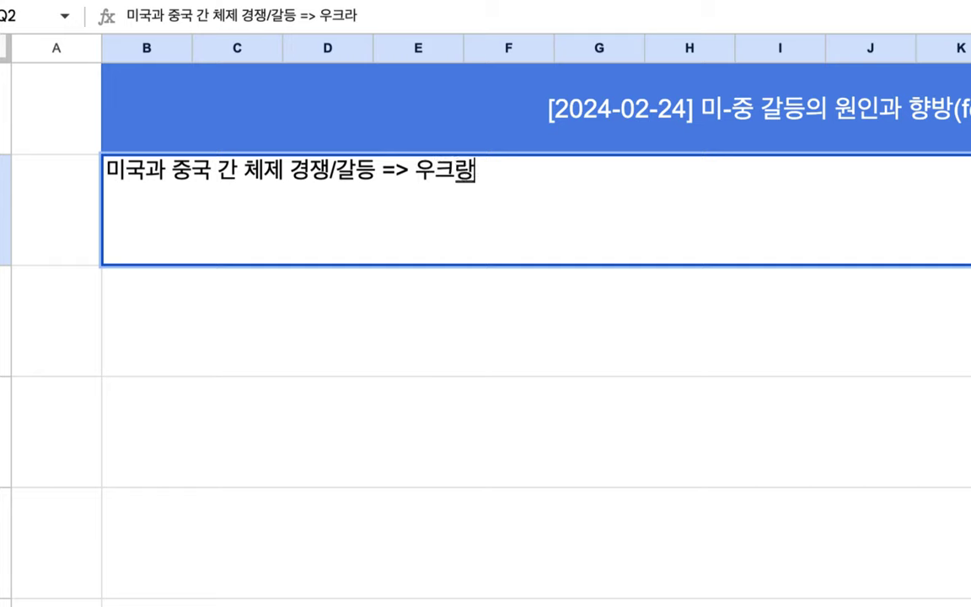
{"action": "type", "text": "나 전쟁, 시"}
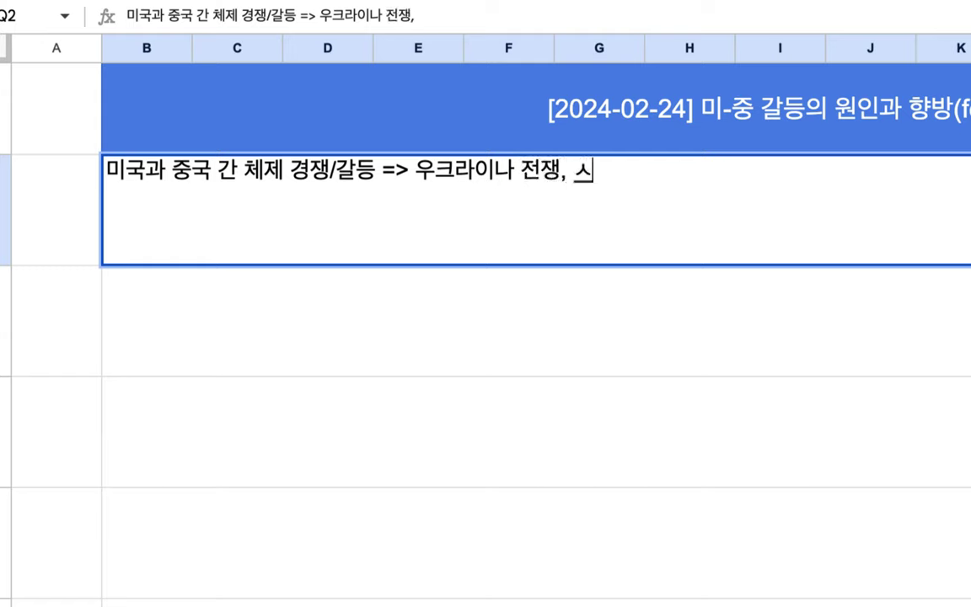
{"action": "type", "text": "리아 "}
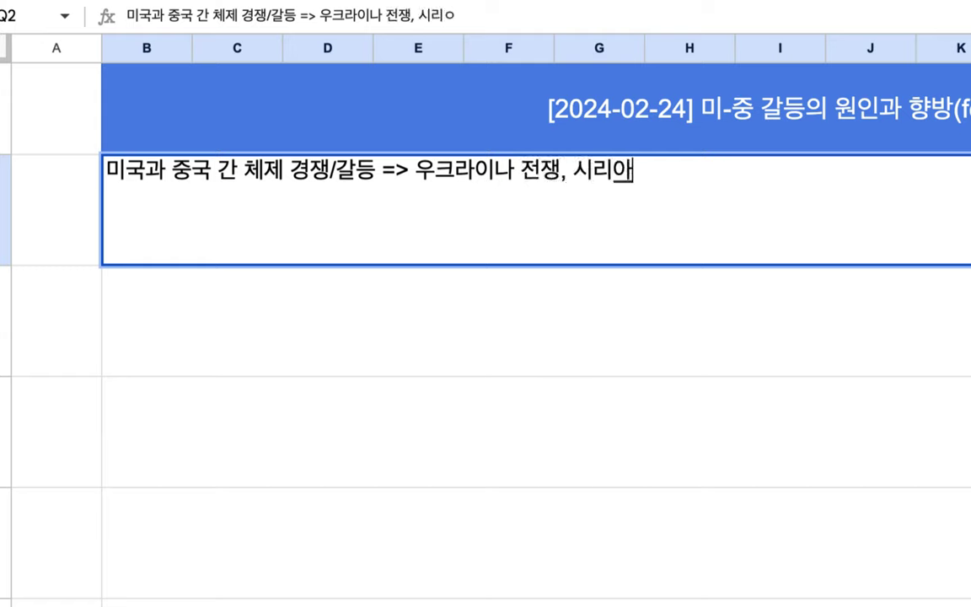
{"action": "type", "text": "전쟁, "}
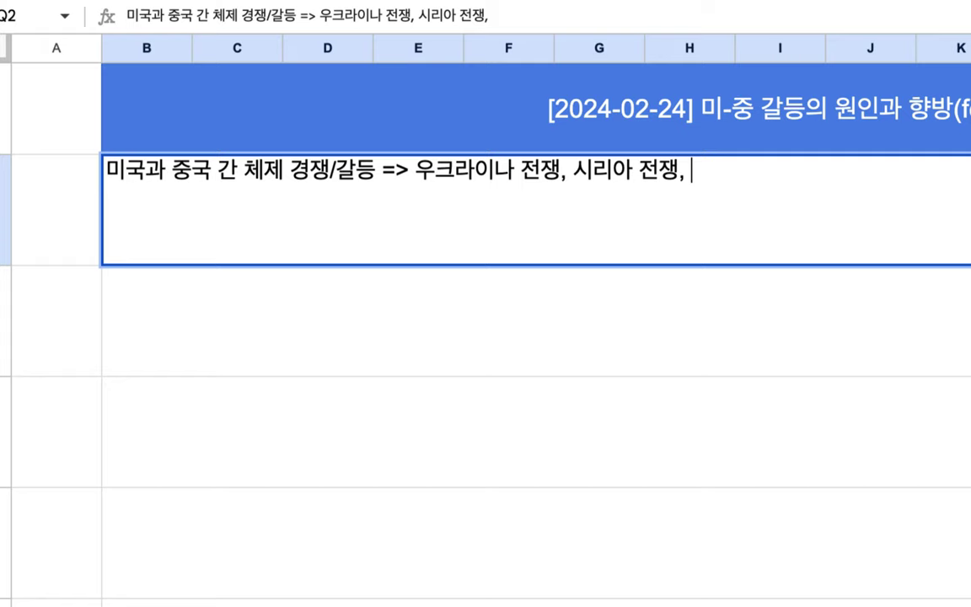
{"action": "type", "text": "이란"}
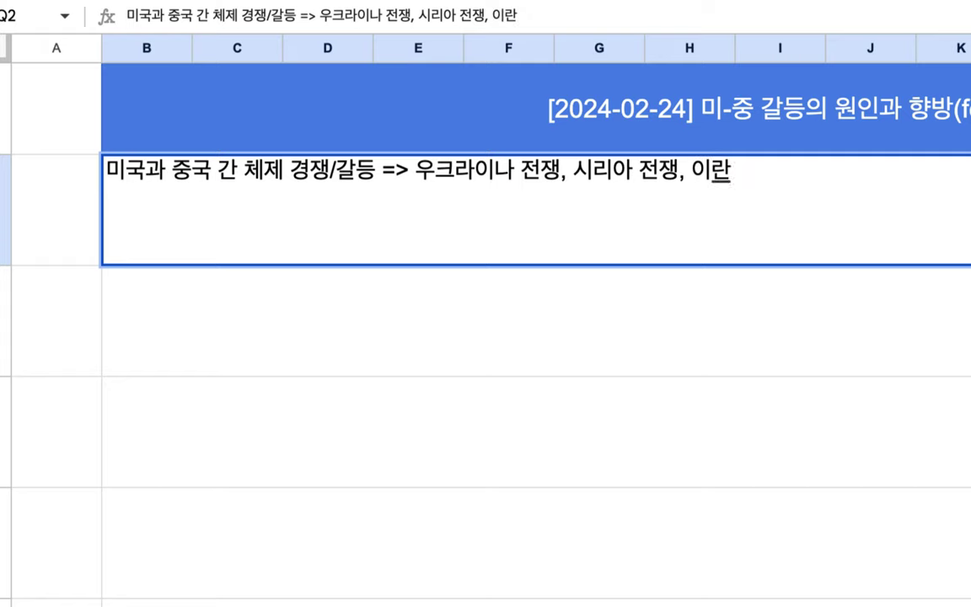
{"action": "type", "text": " 갈드ㅇ....."}
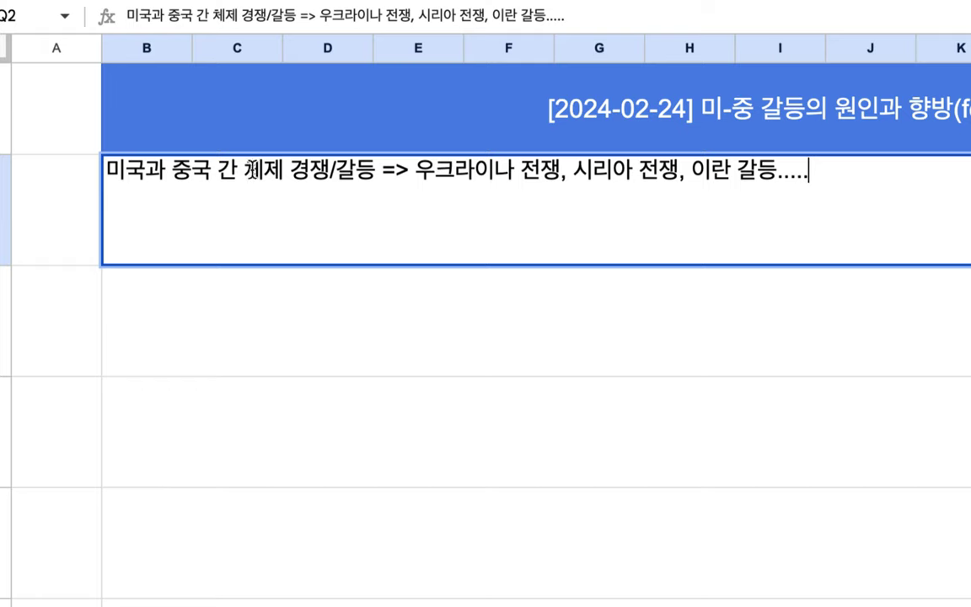
Insert ", 이스라엘의 가자 지구 학살" after "이란 갈등" and before the trailing dots in B2:Q2.
{"action": "left_click_drag", "start_coordinate": [251, 170], "coordinate": [329, 175]}
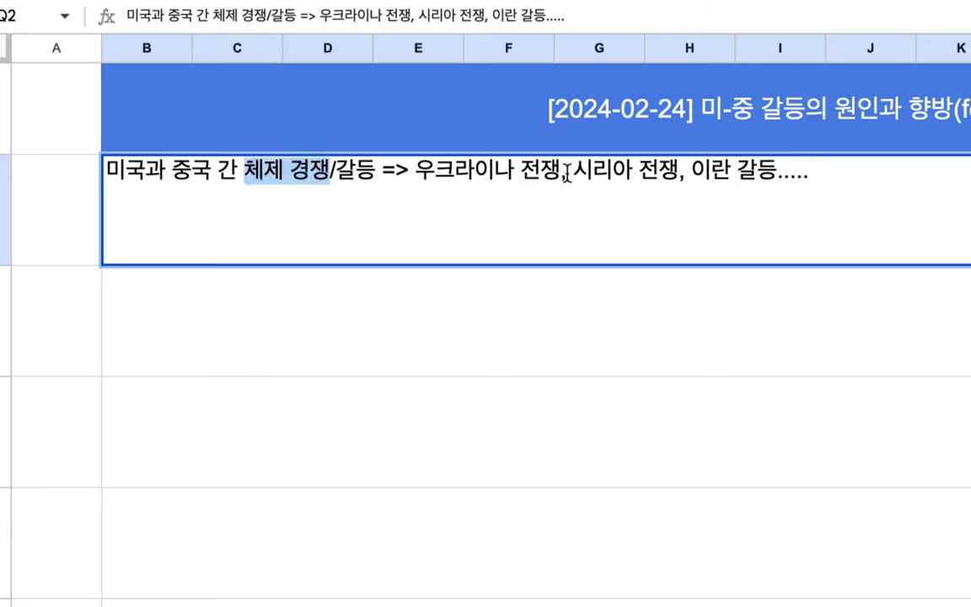
{"action": "left_click_drag", "start_coordinate": [691, 170], "coordinate": [742, 172]}
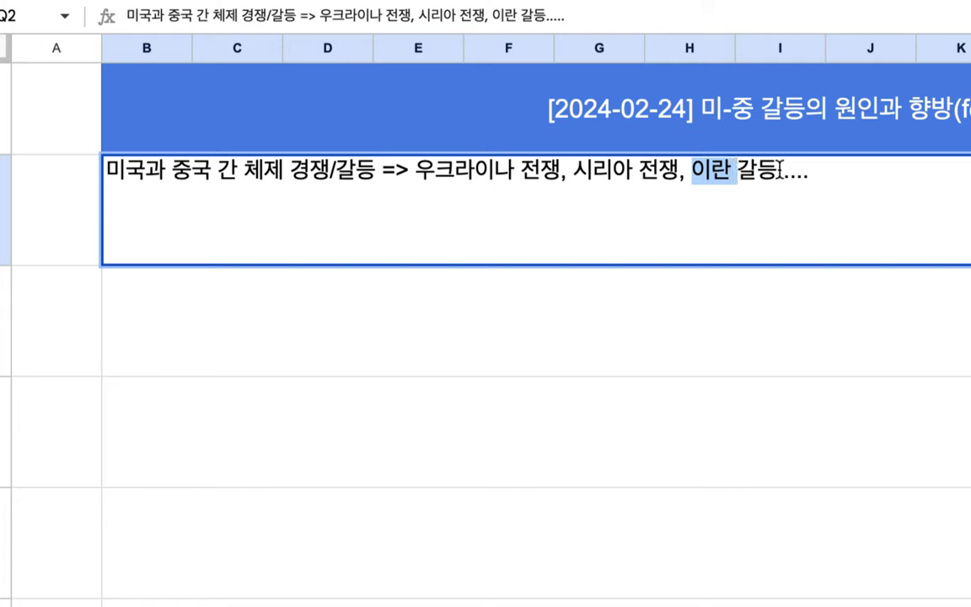
{"action": "left_click", "coordinate": [773, 172]}
{"action": "type", "text": ", "}
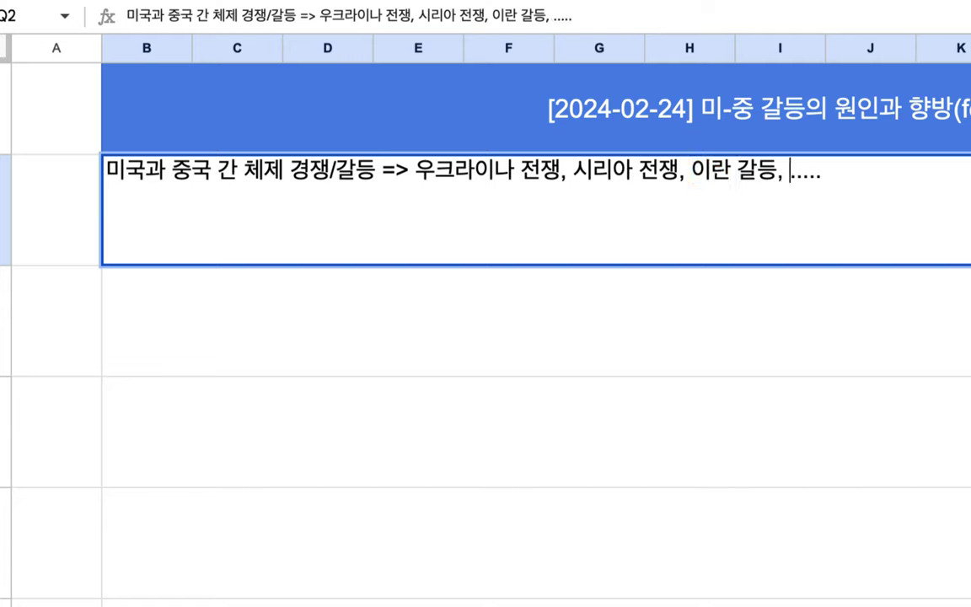
{"action": "type", "text": "이스라ㅇ"}
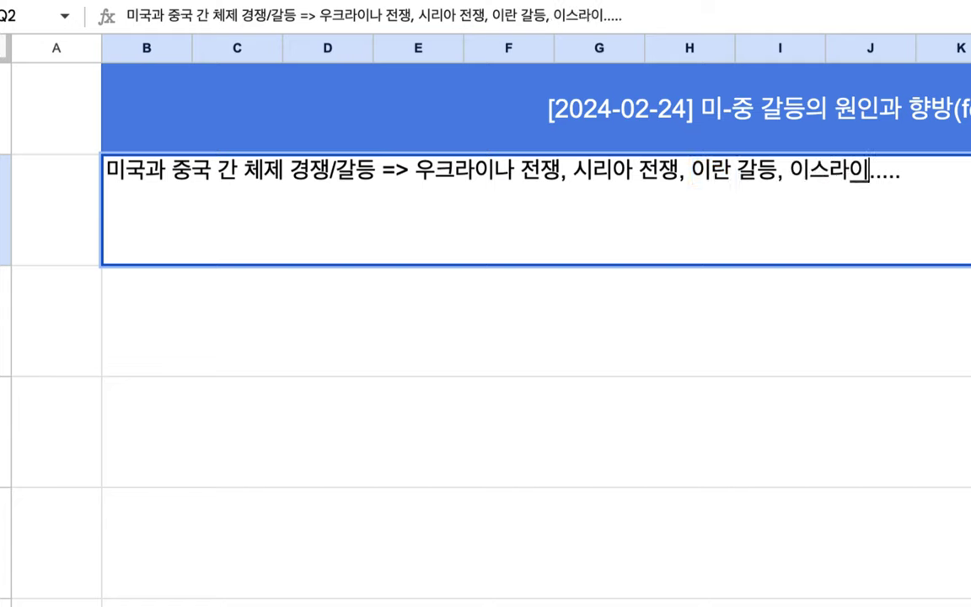
{"action": "type", "text": "ㅔㄹ "}
{"action": "type", "text": "의 개"}
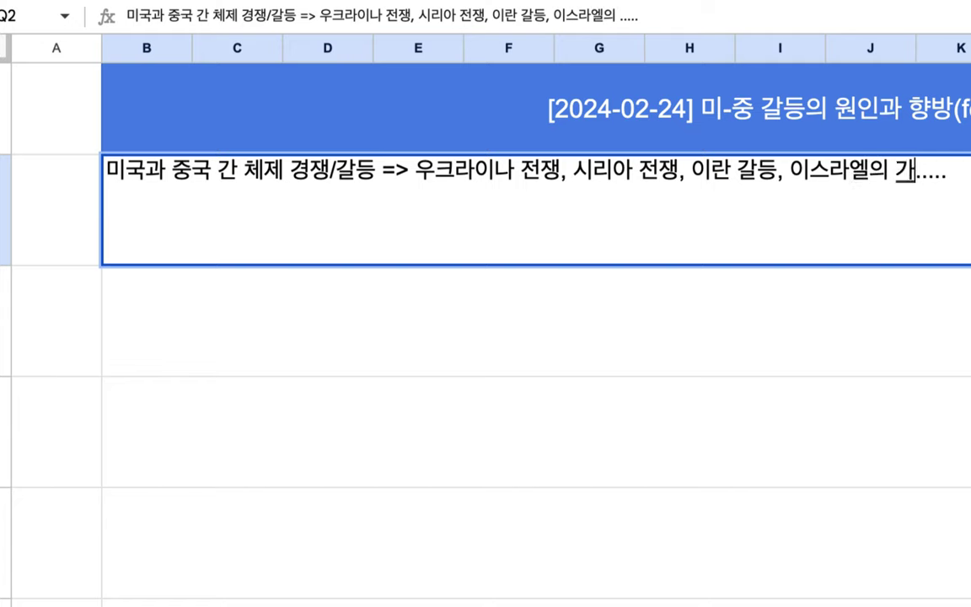
{"action": "key", "text": "BackSpace"}
{"action": "type", "text": "ㅏ자 지구"}
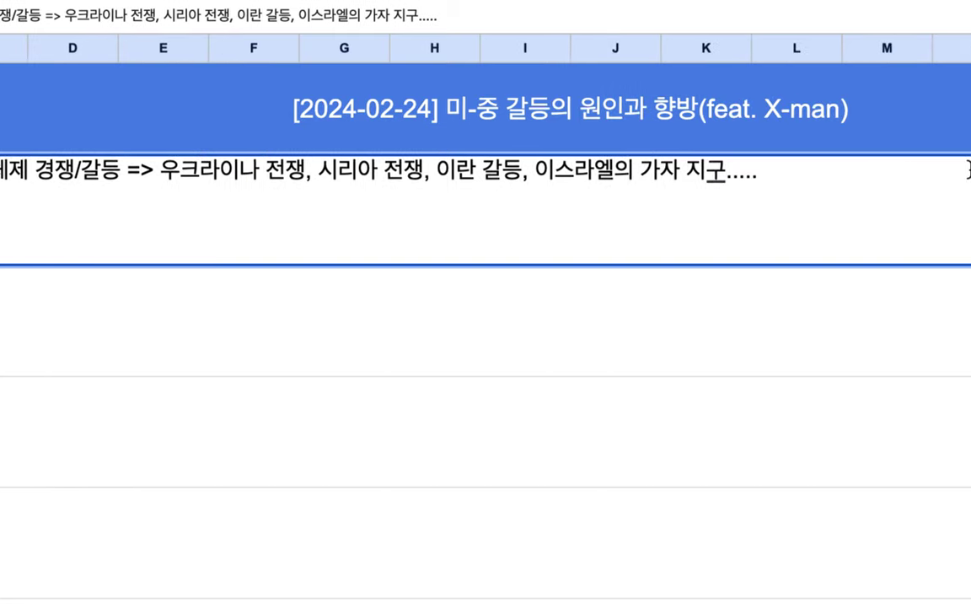
{"action": "type", "text": " 학사"}
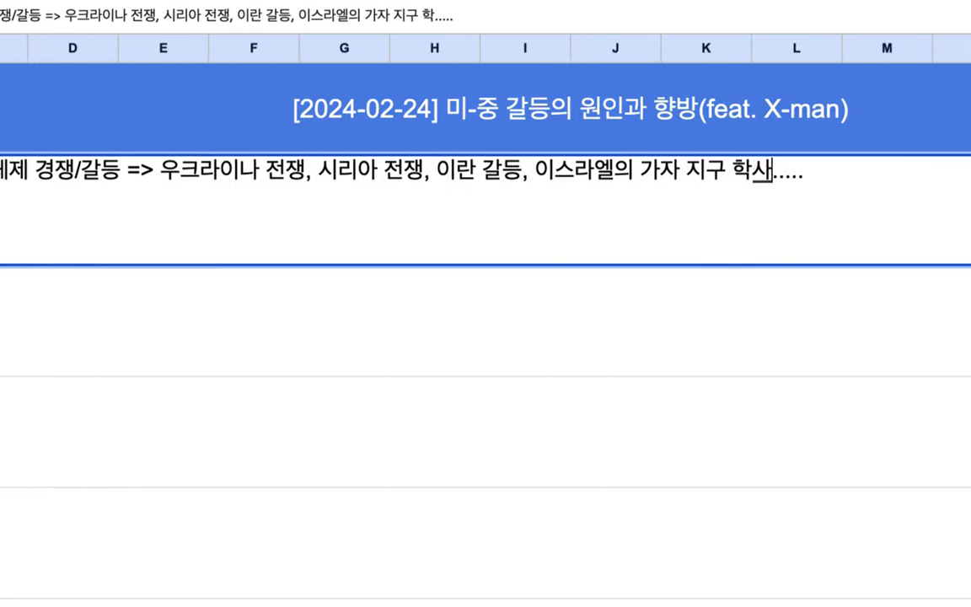
{"action": "type", "text": "ㄹ"}
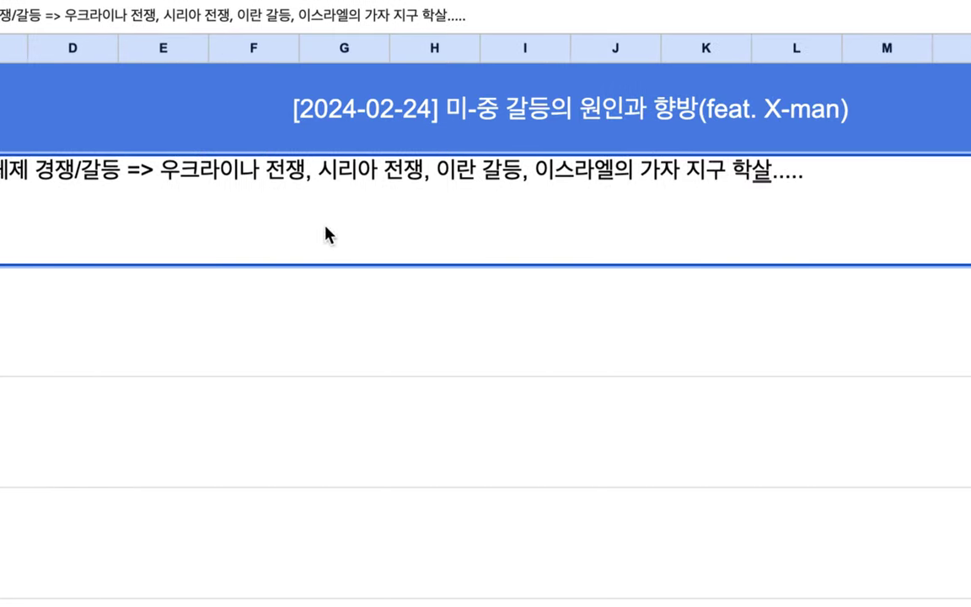
Clear the whole sentence from the merged cell B2:Q2.
{"action": "scroll", "coordinate": [325, 232], "scroll_direction": "left", "scroll_amount": 5}
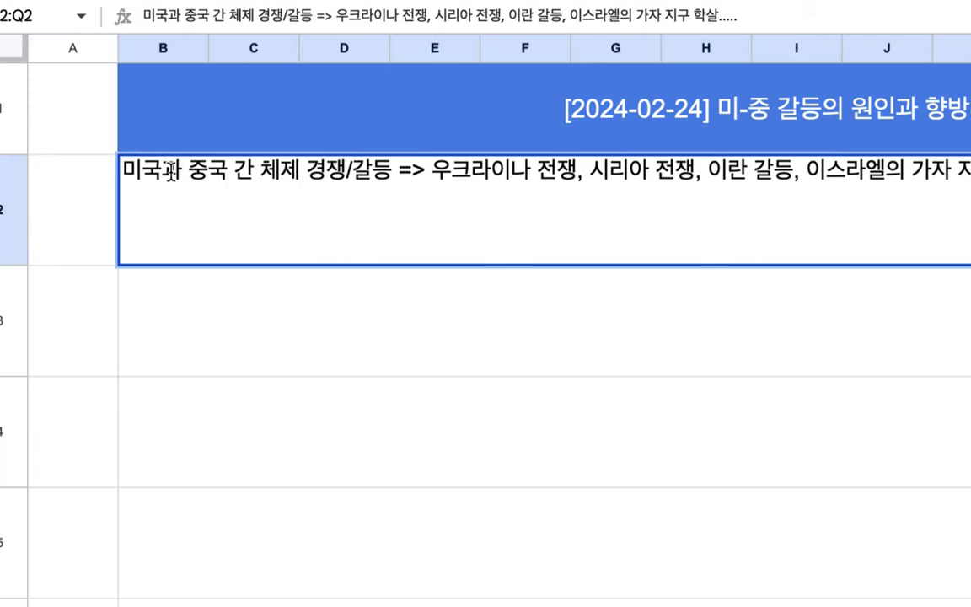
{"action": "left_click_drag", "start_coordinate": [162, 171], "coordinate": [321, 175]}
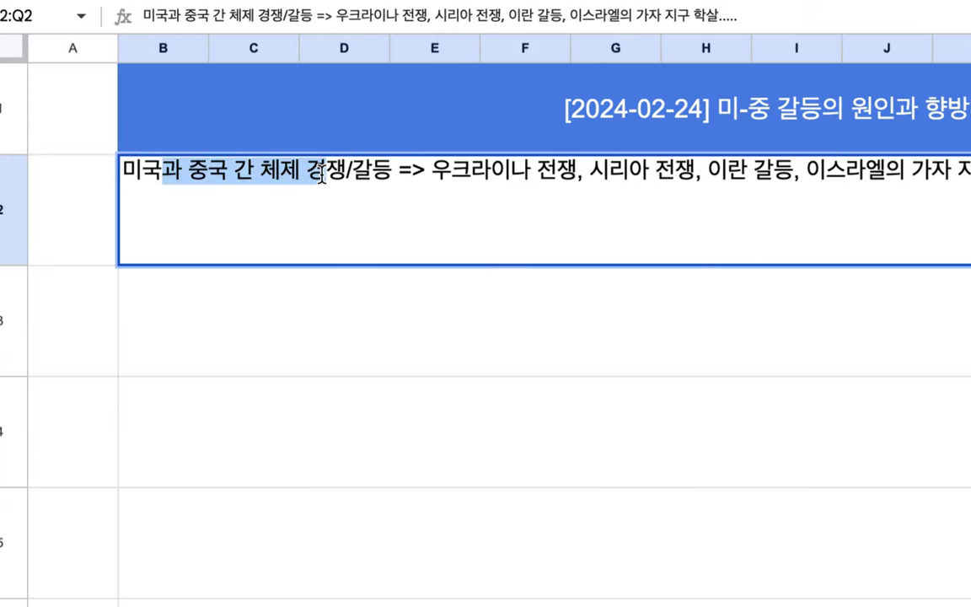
{"action": "left_click", "coordinate": [82, 221]}
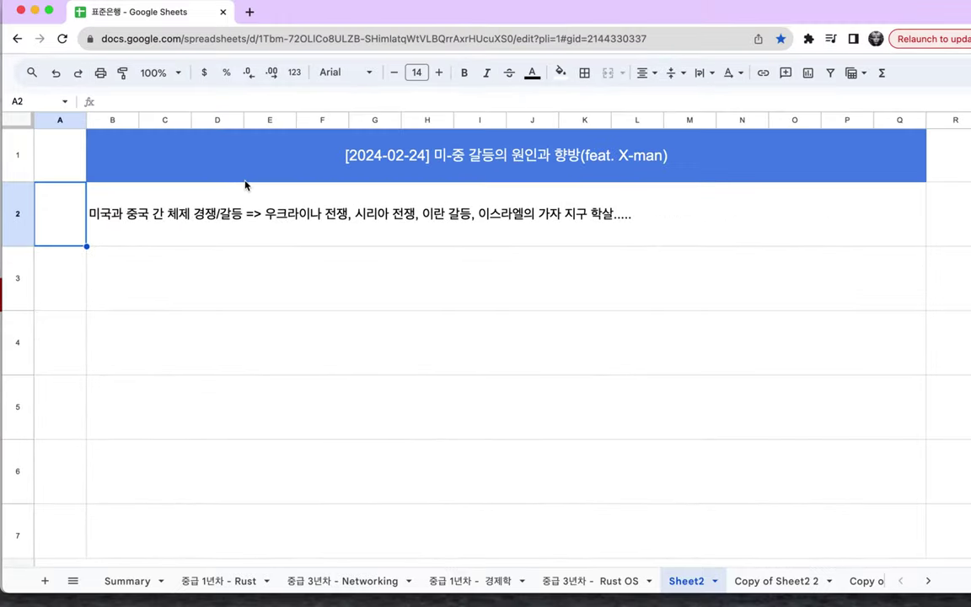
{"action": "left_click", "coordinate": [193, 224]}
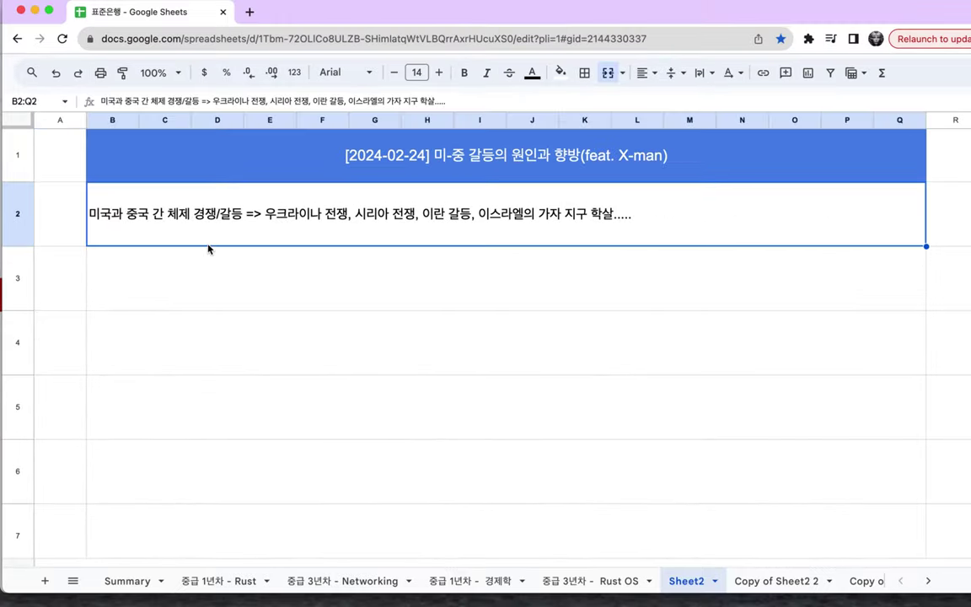
{"action": "key", "text": "Delete"}
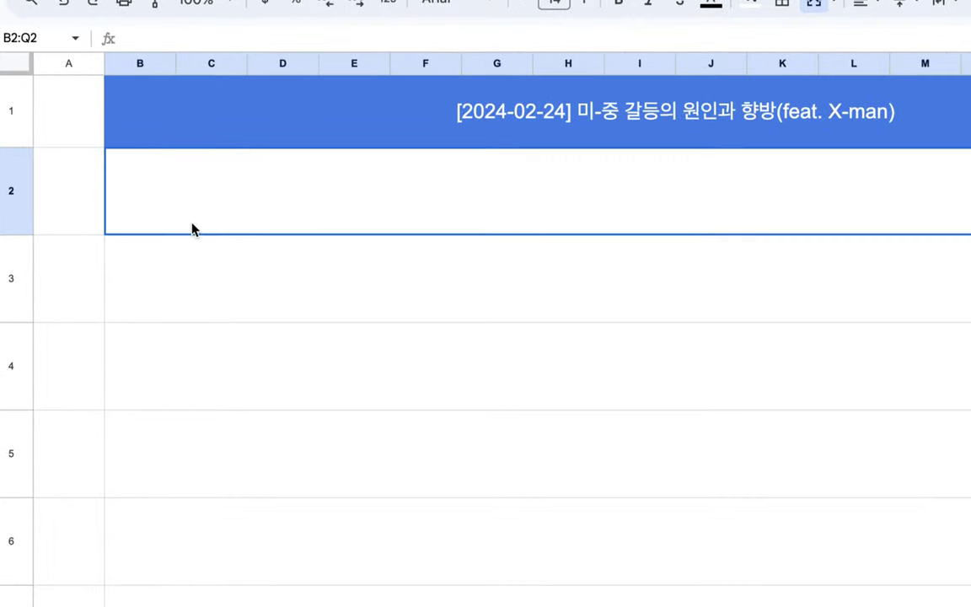
Enter "X-man에 대한 정의, 합리성," in the emptied merged cell B2:Q2.
{"action": "double_click", "coordinate": [191, 223]}
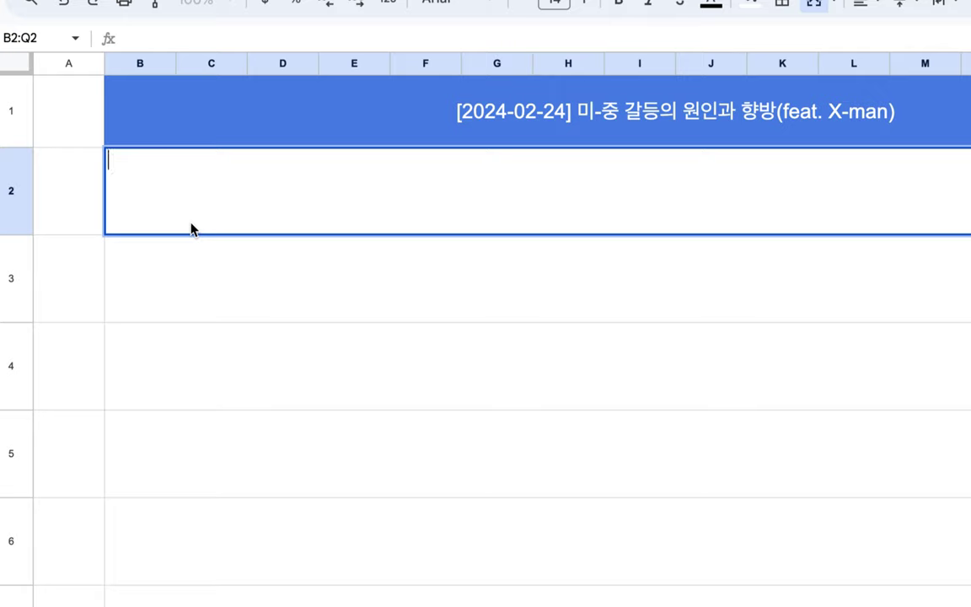
{"action": "type", "text": "X-man"}
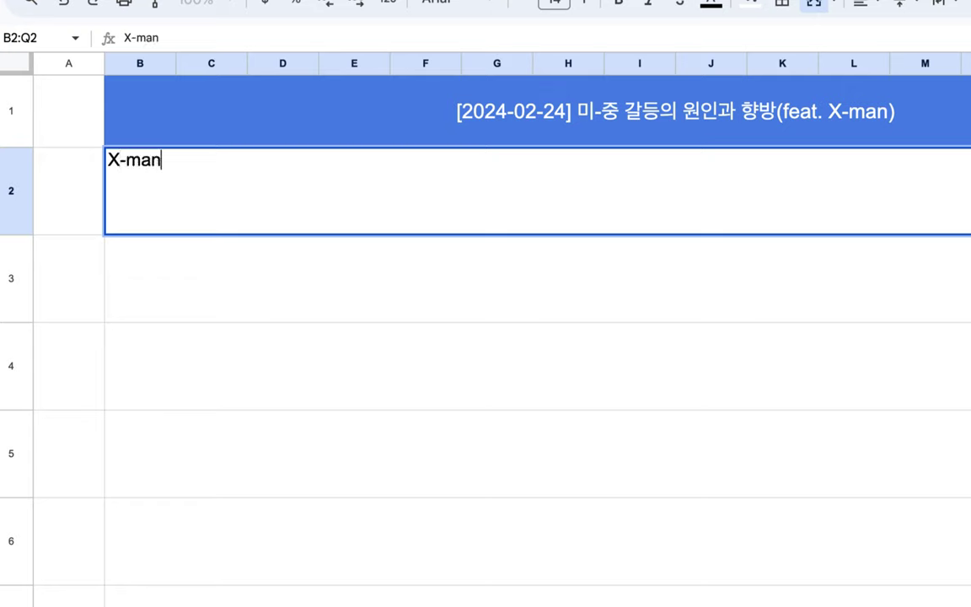
{"action": "type", "text": "에 대한 "}
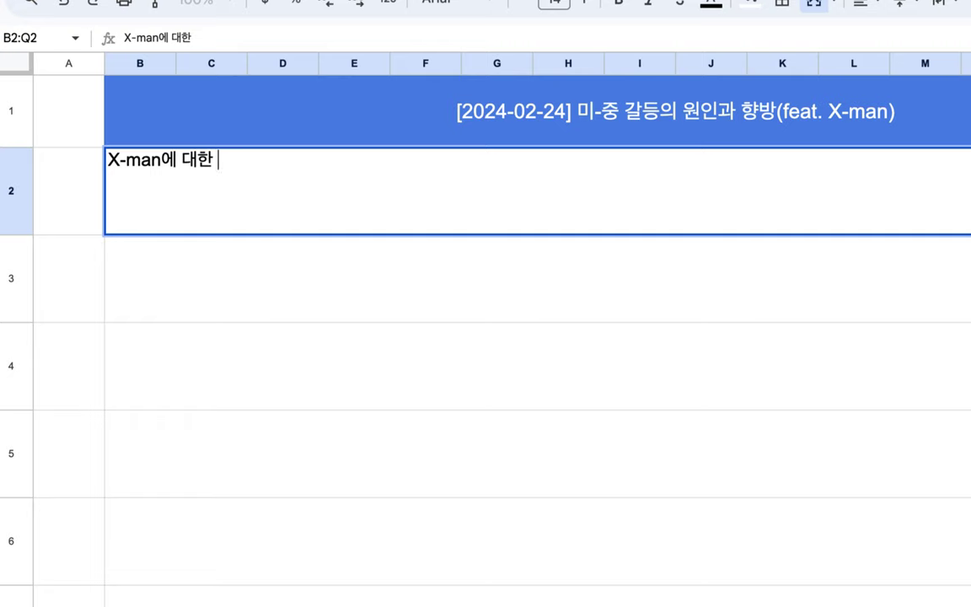
{"action": "type", "text": "정의"}
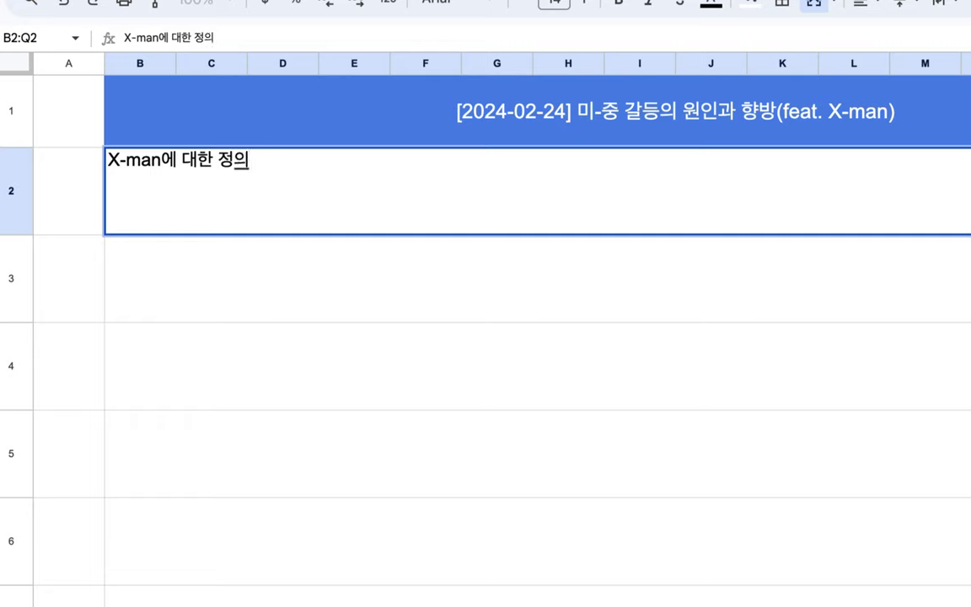
{"action": "type", "text": ", "}
{"action": "type", "text": "합리성"}
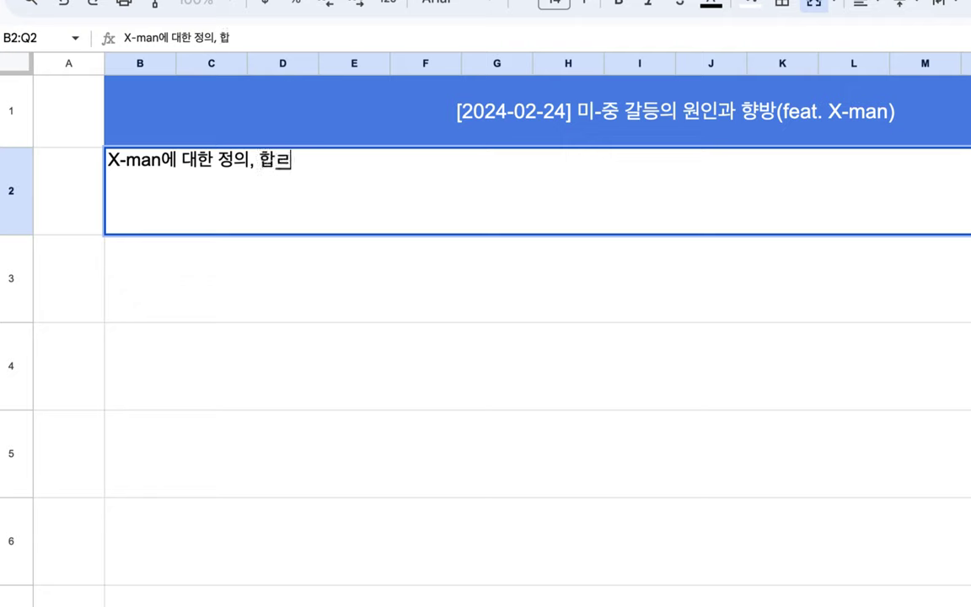
{"action": "type", "text": ","}
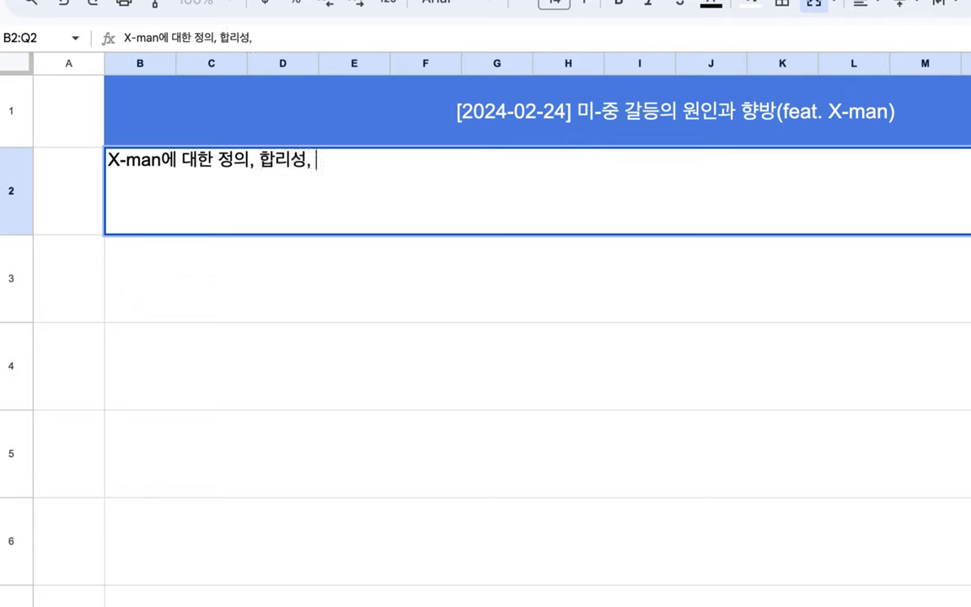
In B2:Q2, insert "의" after "정의," and replace the word "합리성" with "존재 가치".
{"action": "left_click", "coordinate": [258, 163]}
{"action": "type", "text": "의"}
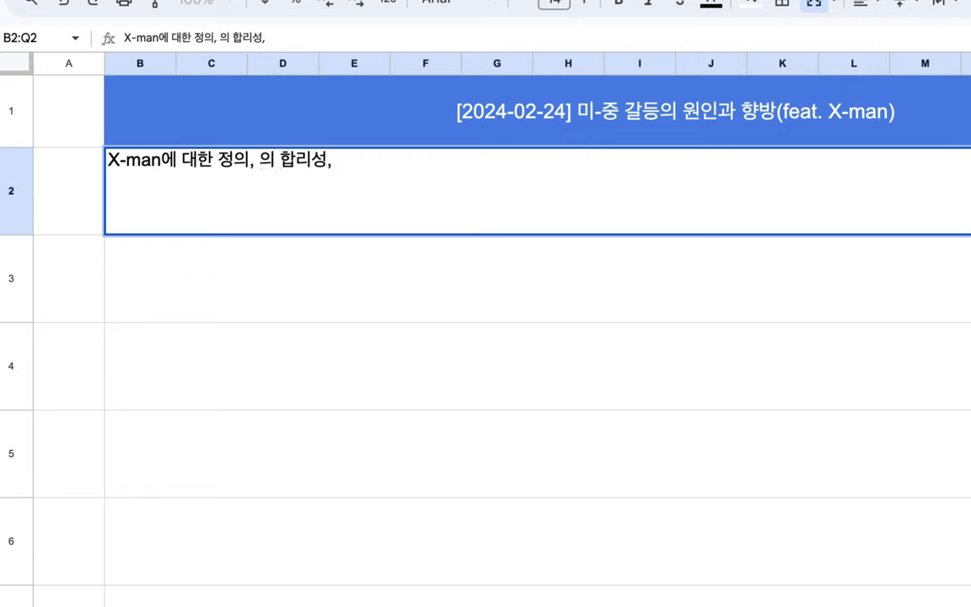
{"action": "key", "text": "Right"}
{"action": "key", "text": "Right"}
{"action": "key", "text": "Right"}
{"action": "key", "text": "BackSpace"}
{"action": "key", "text": "BackSpace"}
{"action": "key", "text": "BackSpace"}
{"action": "type", "text": "존재"}
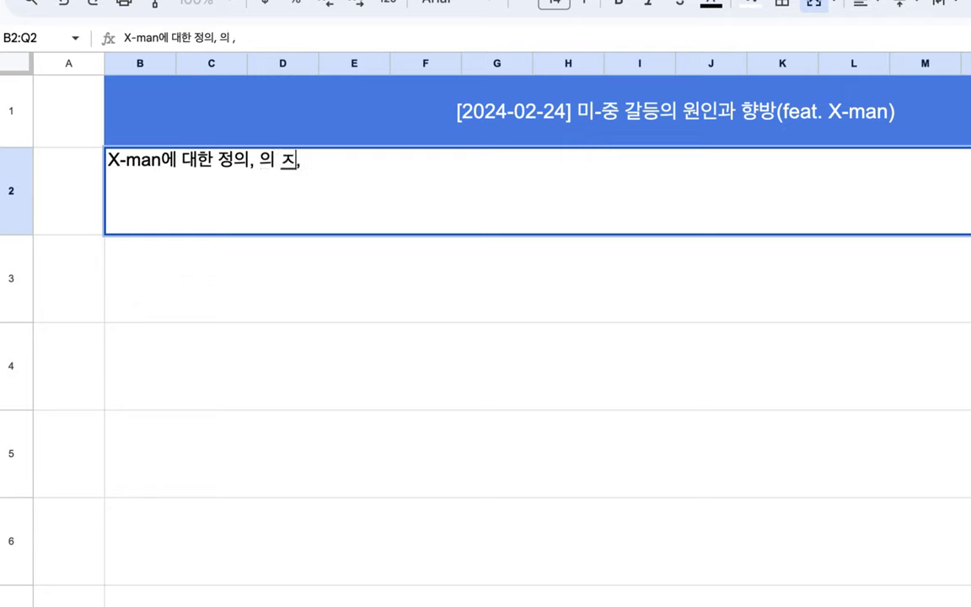
{"action": "type", "text": " 가치"}
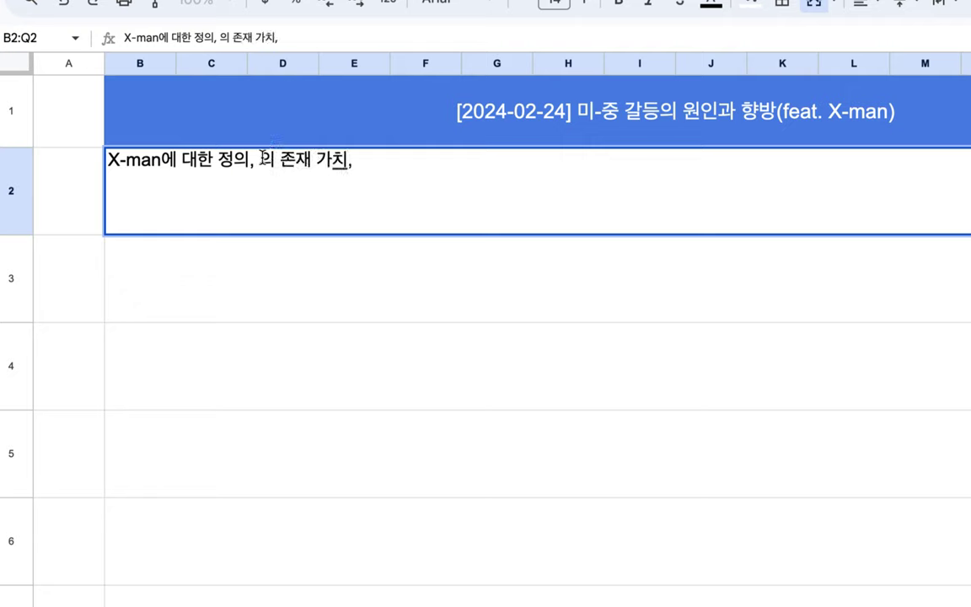
Reword the middle of the B2:Q2 text so it reads "X-man에 대한 정의 및 그 존재 가치,".
{"action": "left_click", "coordinate": [260, 160]}
{"action": "key", "text": "BackSpace"}
{"action": "key", "text": "BackSpace"}
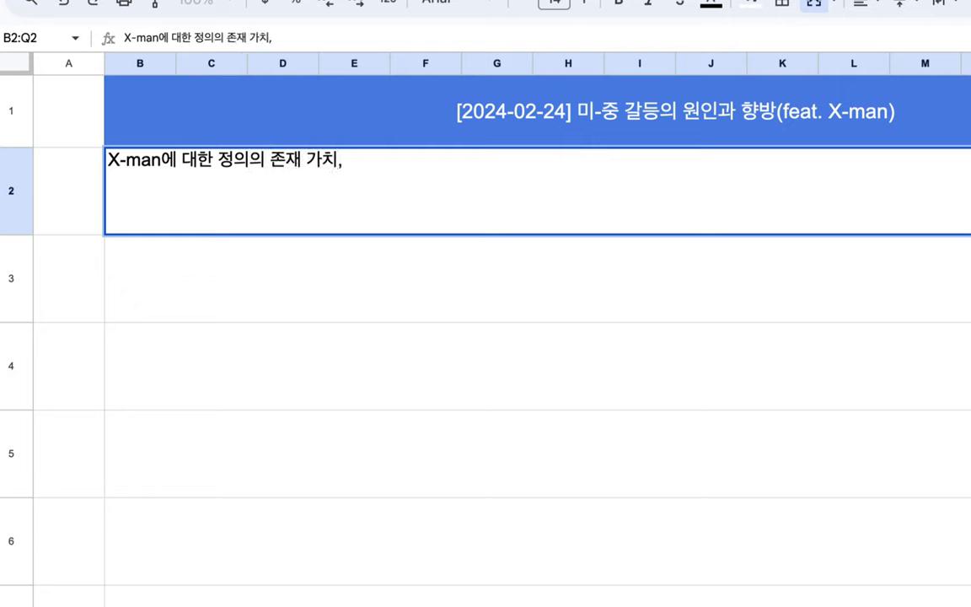
{"action": "type", "text": "및"}
{"action": "key", "text": "BackSpace"}
{"action": "type", "text": "그"}
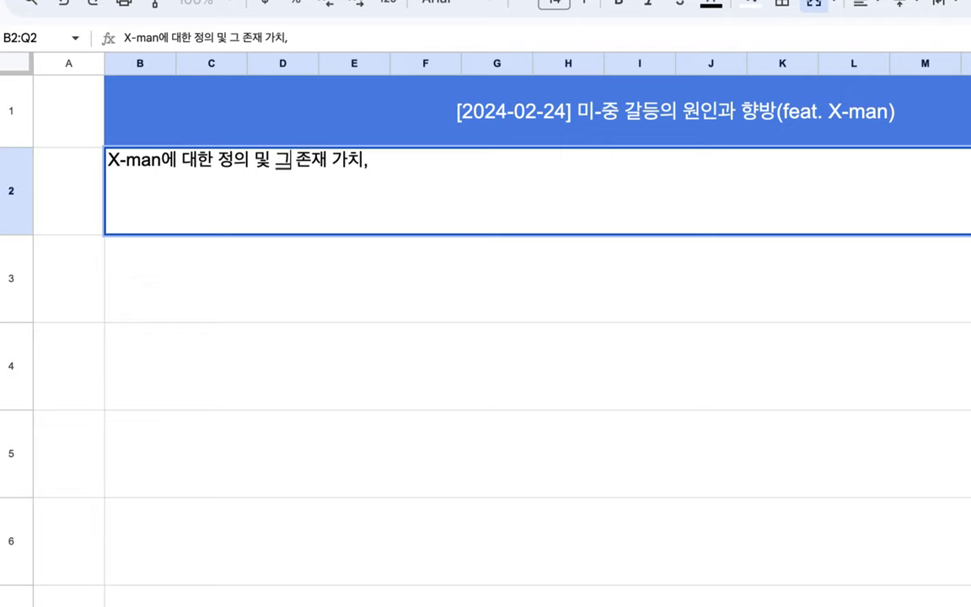
In B2:Q2, replace the trailing comma with "에 대한 생각의 차이" to complete the sentence.
{"action": "left_click", "coordinate": [371, 159]}
{"action": "key", "text": "BackSpace"}
{"action": "type", "text": "에 대한 생각"}
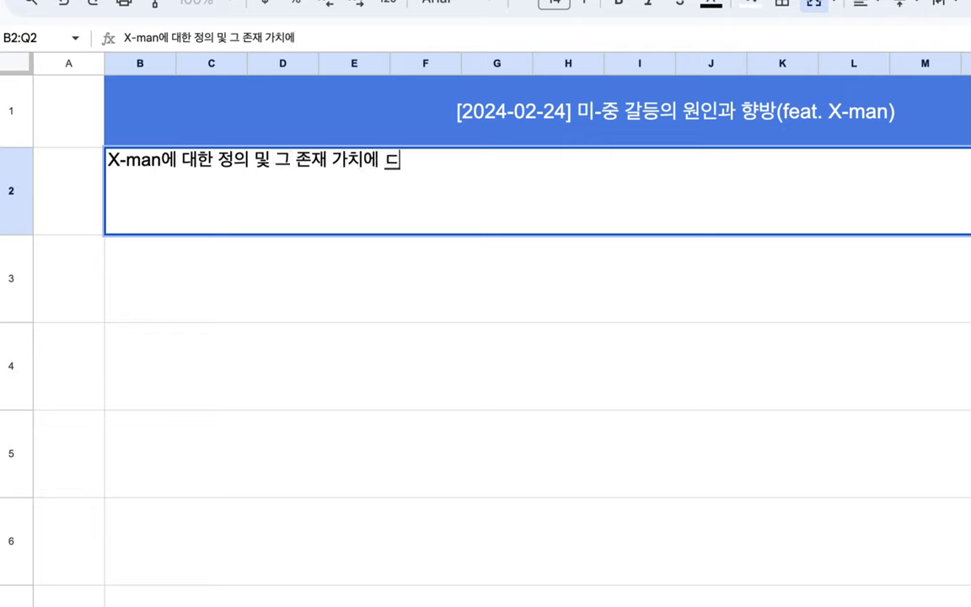
{"action": "type", "text": "의 차이"}
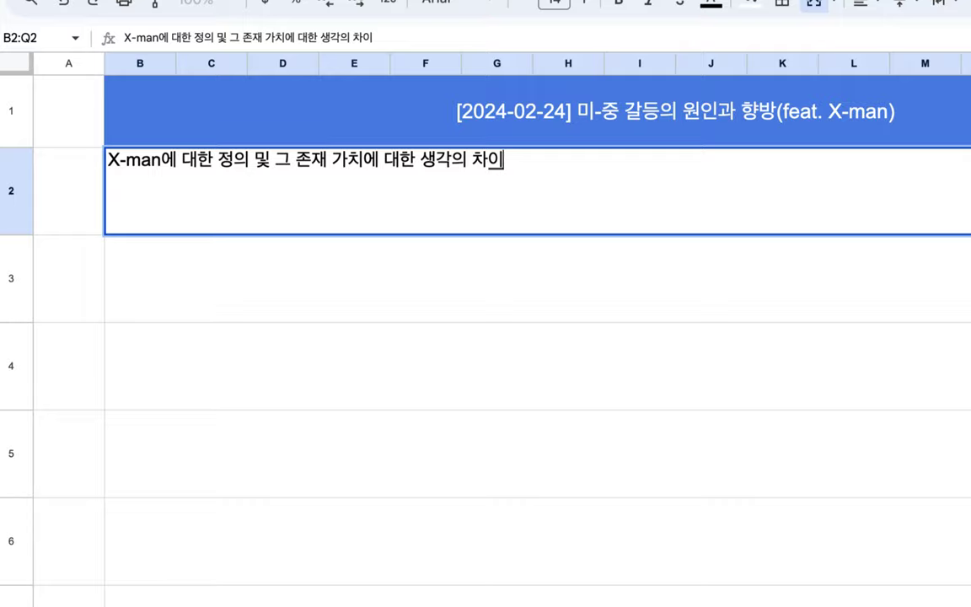
{"action": "key", "text": "Return"}
Enter the label "Model X" in cell A9, below the merged note rows.
{"action": "scroll", "coordinate": [255, 346], "scroll_direction": "down", "scroll_amount": 2}
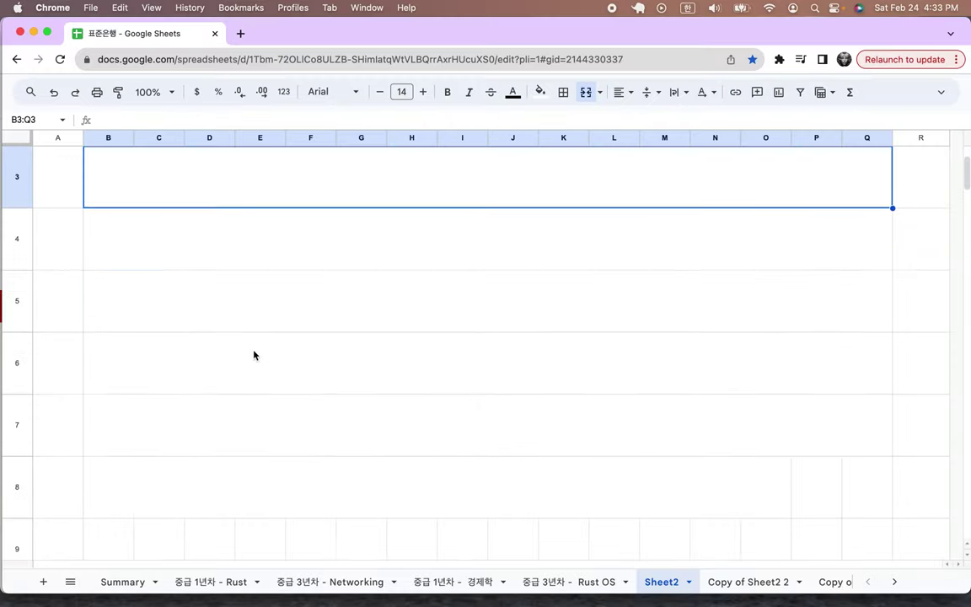
{"action": "scroll", "coordinate": [254, 355], "scroll_direction": "down", "scroll_amount": 5}
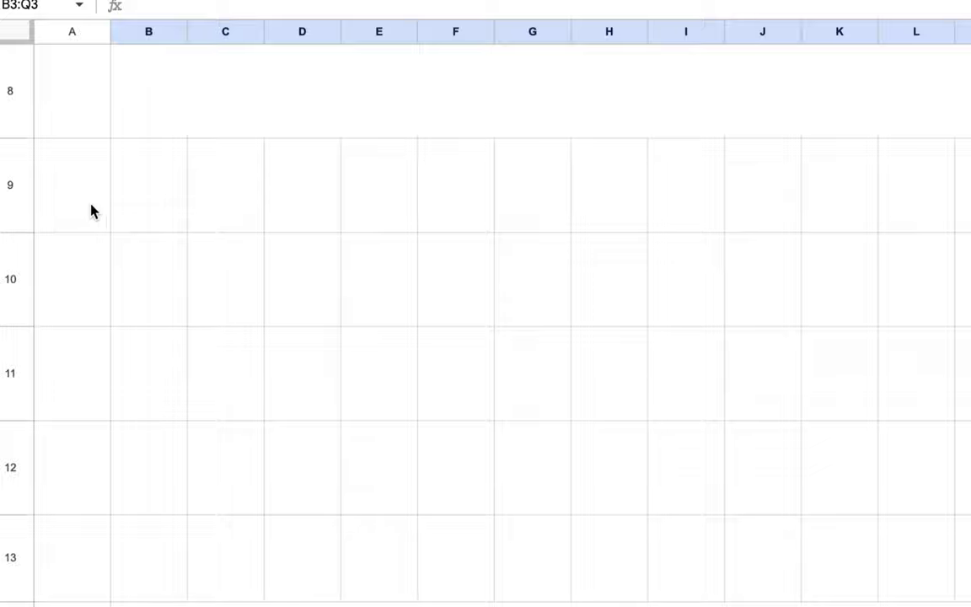
{"action": "left_click", "coordinate": [92, 210]}
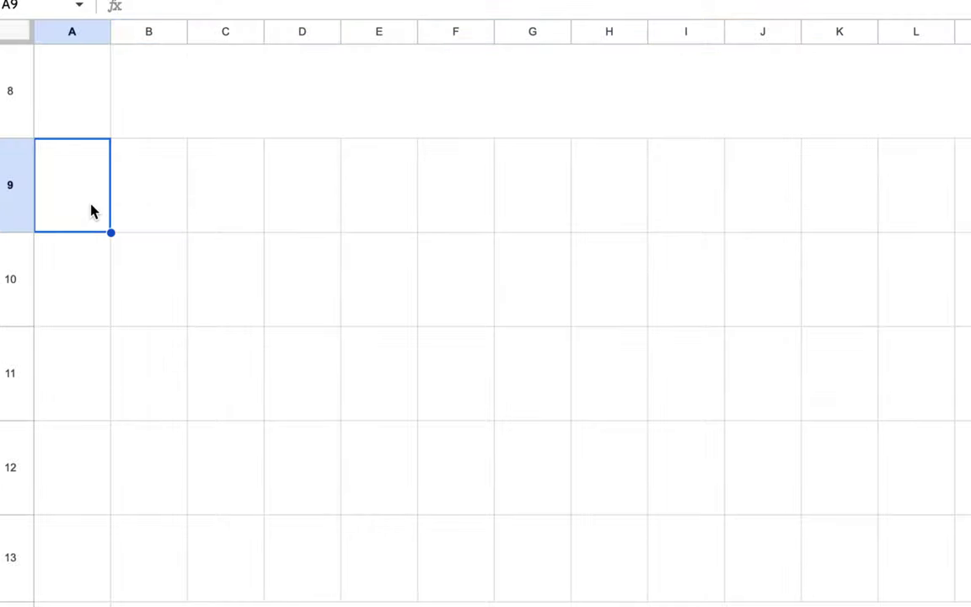
{"action": "type", "text": "Model "}
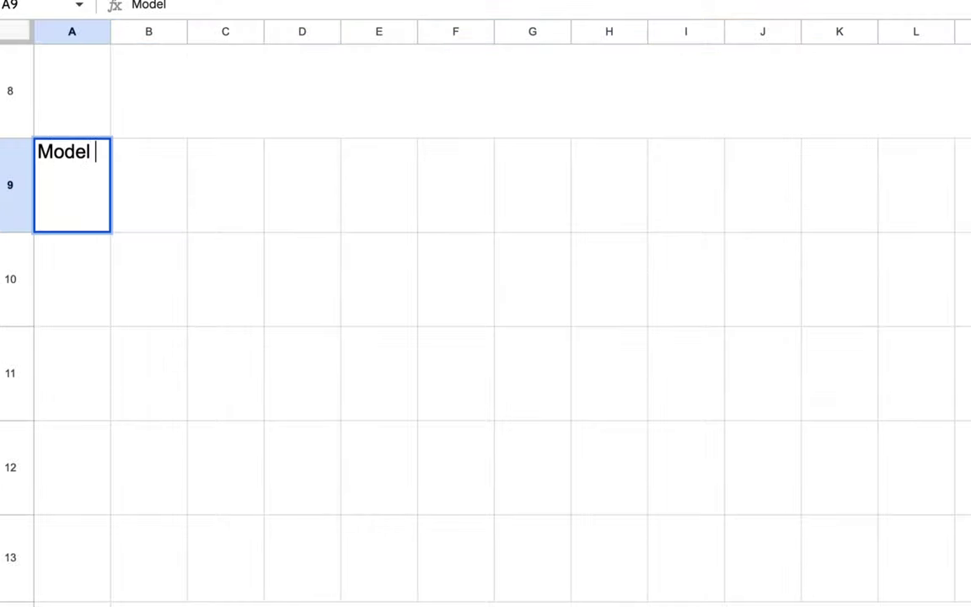
{"action": "type", "text": "X"}
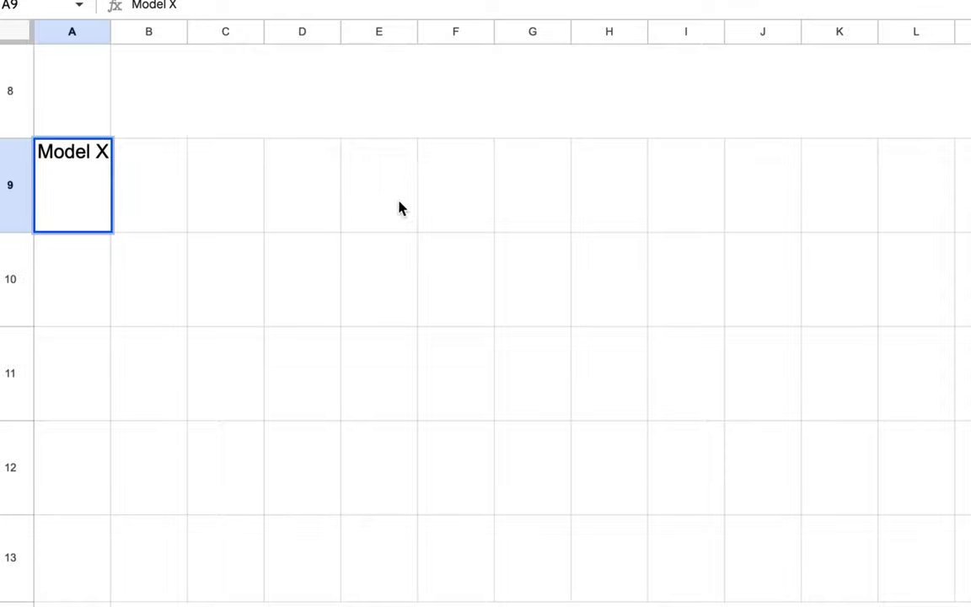
Enter "자원 30" in cell E9, on the same row as the Model X label.
{"action": "left_click", "coordinate": [371, 214]}
{"action": "type", "text": "wd"}
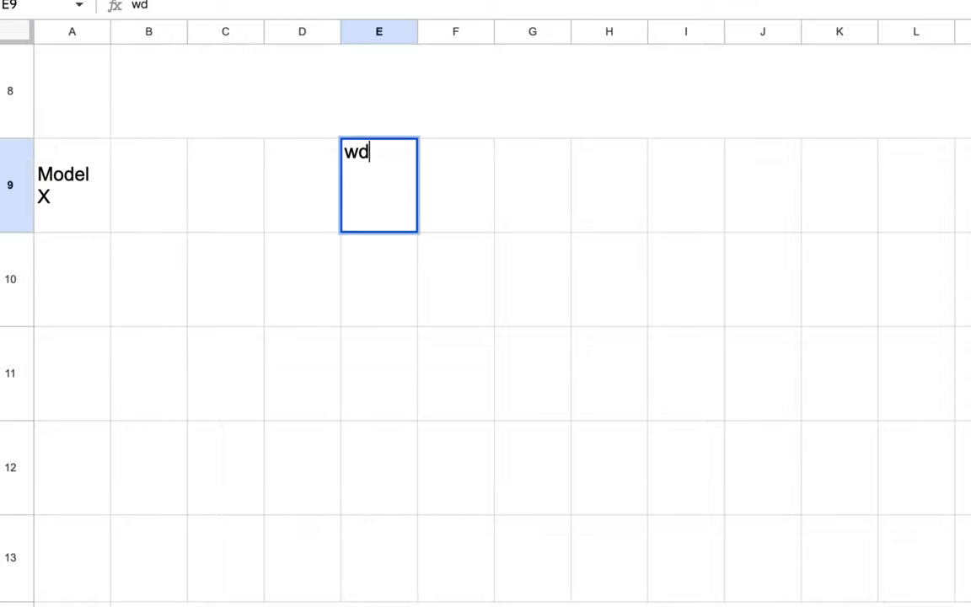
{"action": "key", "text": "BackSpace"}
{"action": "key", "text": "BackSpace"}
{"action": "type", "text": "지ㅏ으"}
{"action": "key", "text": "BackSpace"}
{"action": "key", "text": "BackSpace"}
{"action": "key", "text": "BackSpace"}
{"action": "type", "text": "자원 30"}
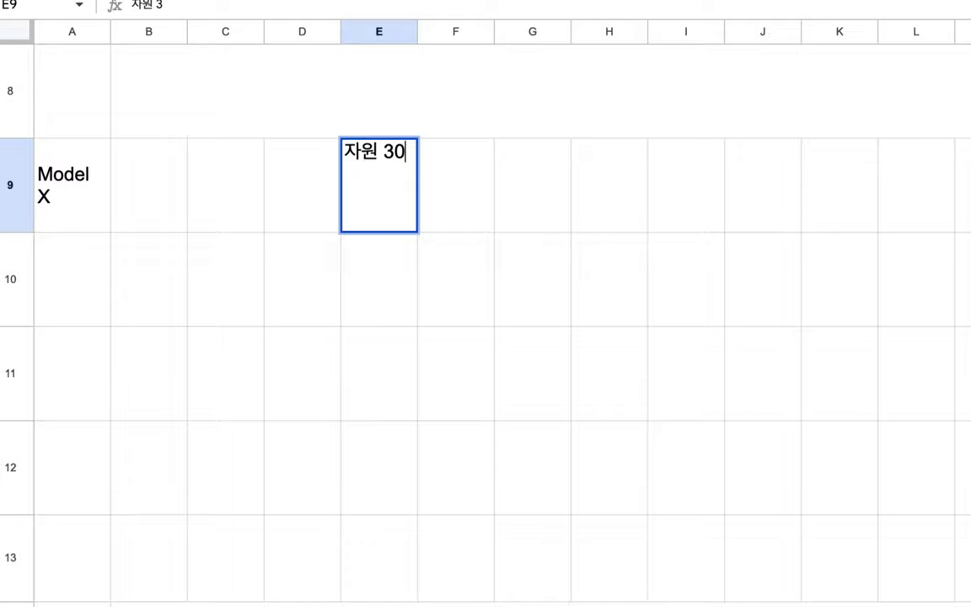
Enter "노동력 30" in cell E10, directly below the 자원 entry.
{"action": "left_click", "coordinate": [369, 258]}
{"action": "type", "text": "노동ㄹ"}
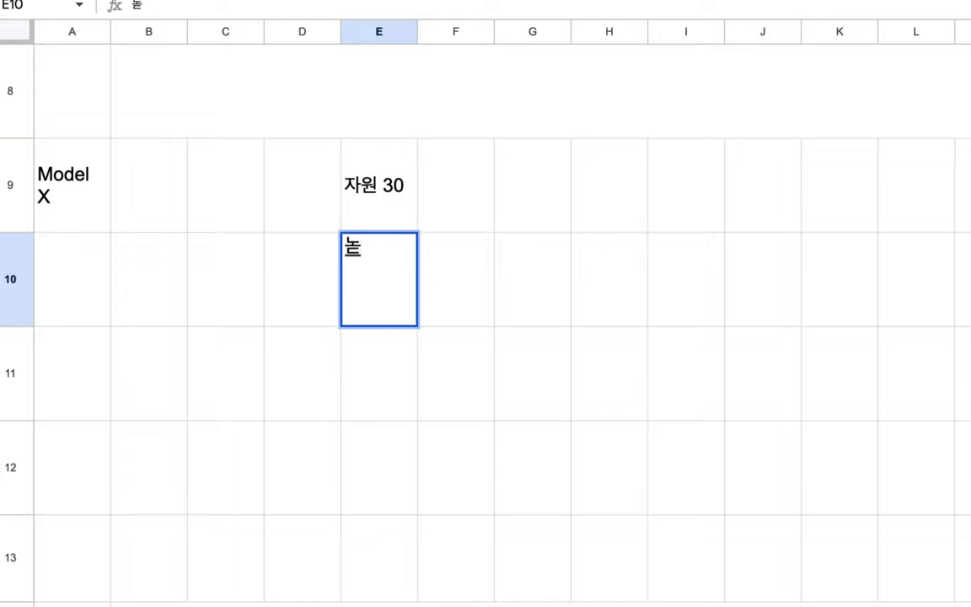
{"action": "type", "text": "ㅕㄱ "}
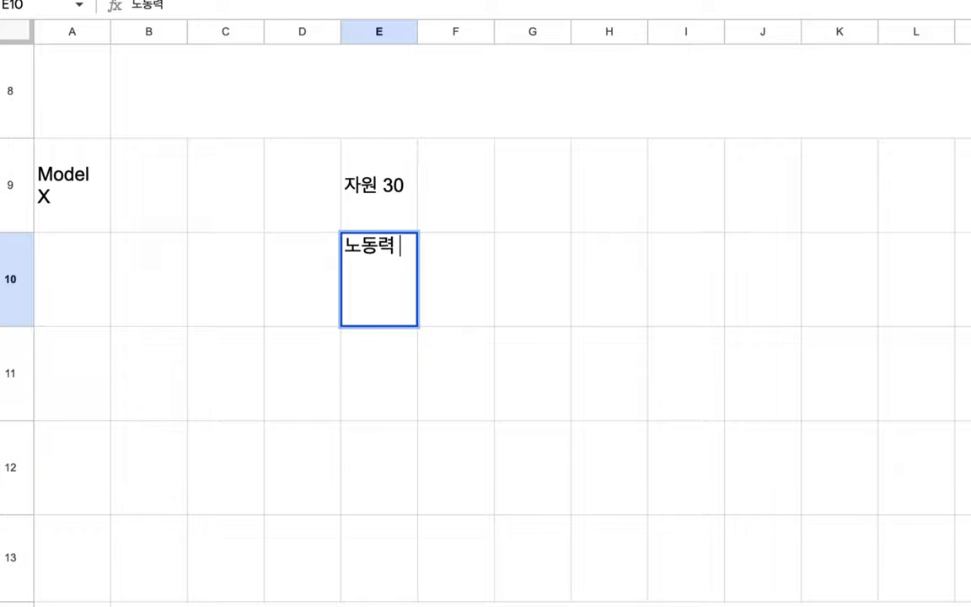
{"action": "type", "text": "30"}
{"action": "left_click", "coordinate": [399, 200]}
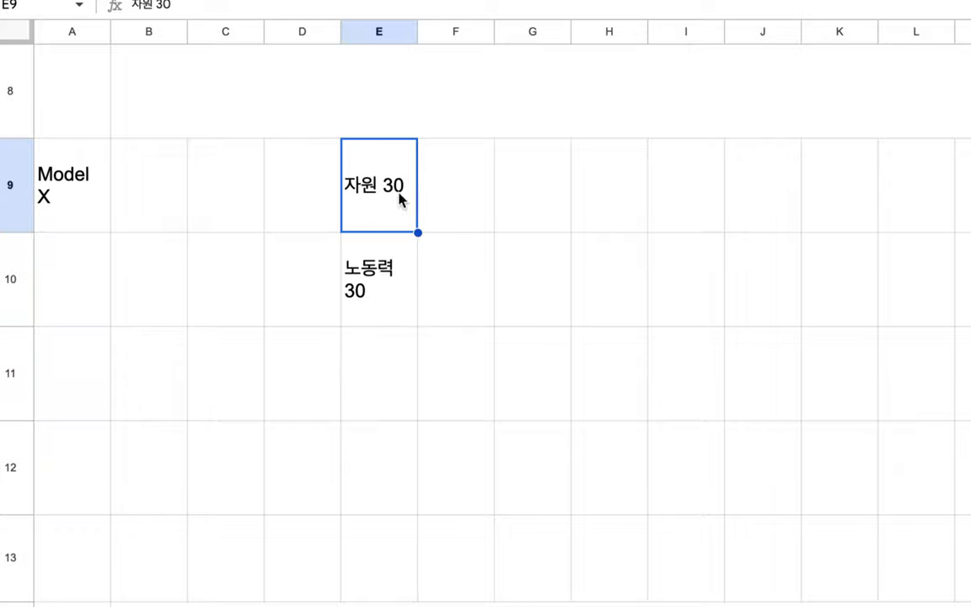
Enter "X-man 30" in cell E11, directly below the 노동력 entry.
{"action": "left_click", "coordinate": [366, 379]}
{"action": "type", "text": "X"}
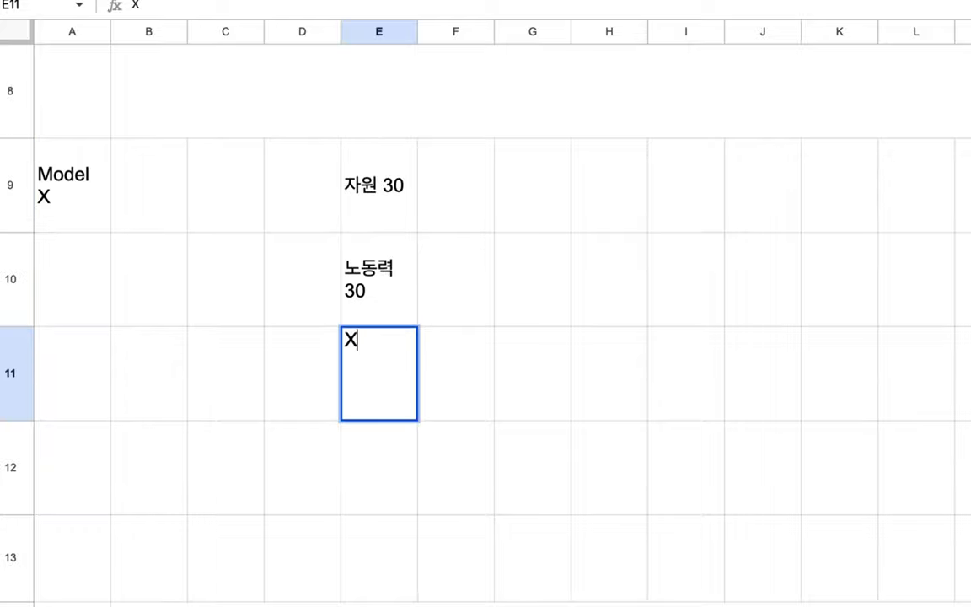
{"action": "type", "text": "-man "}
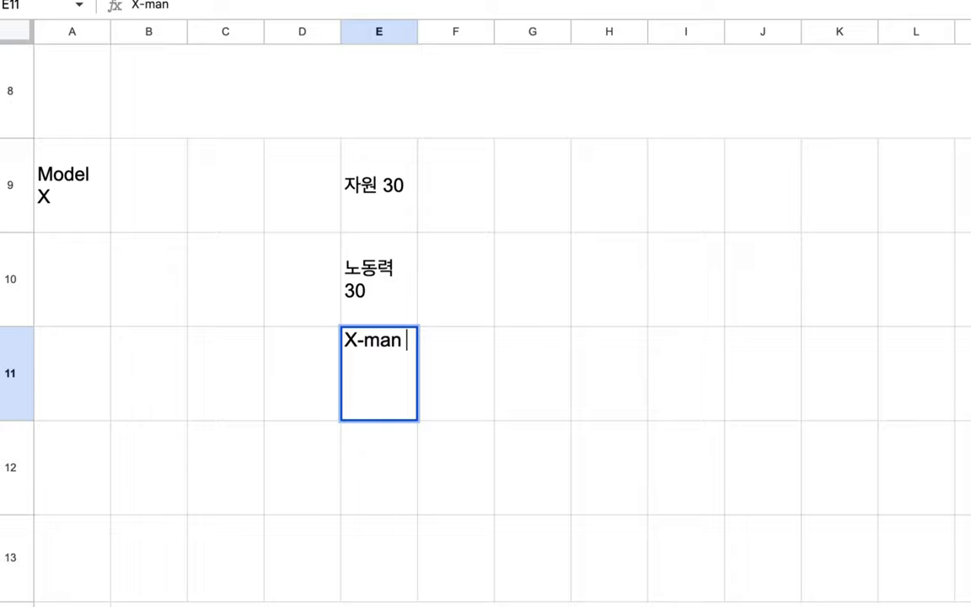
{"action": "type", "text": "30"}
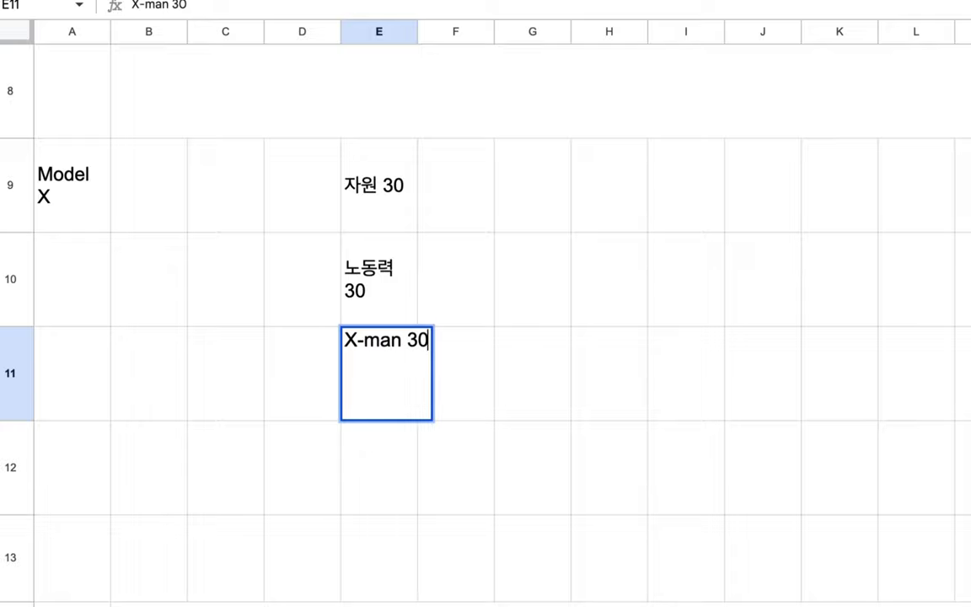
Enter 90 in cell A10 as the price below the Model X label.
{"action": "left_click", "coordinate": [86, 214]}
{"action": "left_click", "coordinate": [69, 282]}
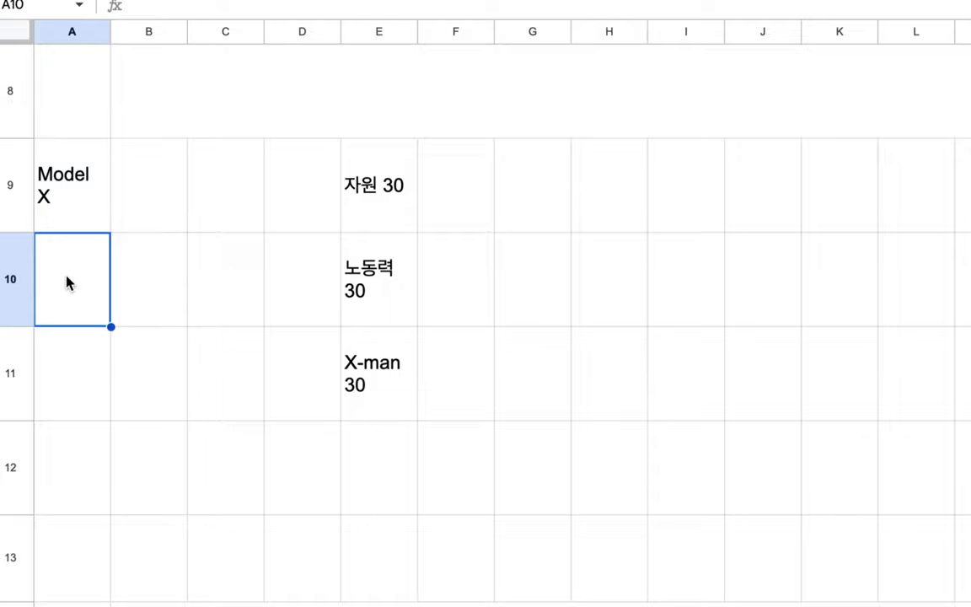
{"action": "type", "text": "90"}
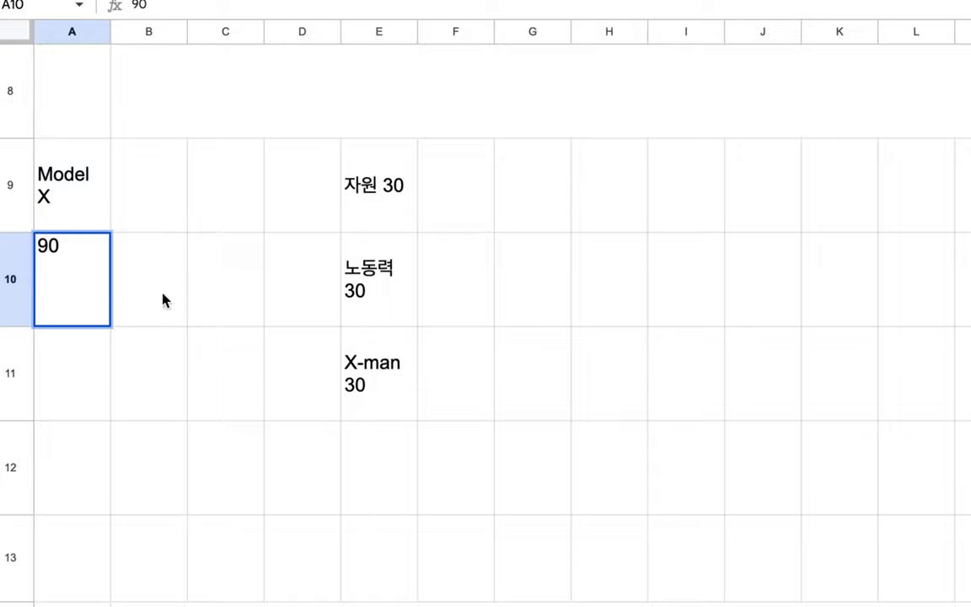
{"action": "left_click", "coordinate": [233, 316]}
Widen column E so its entries fit on one line, and enter "이윤 10" in cell E12.
{"action": "left_click_drag", "start_coordinate": [80, 219], "coordinate": [89, 301]}
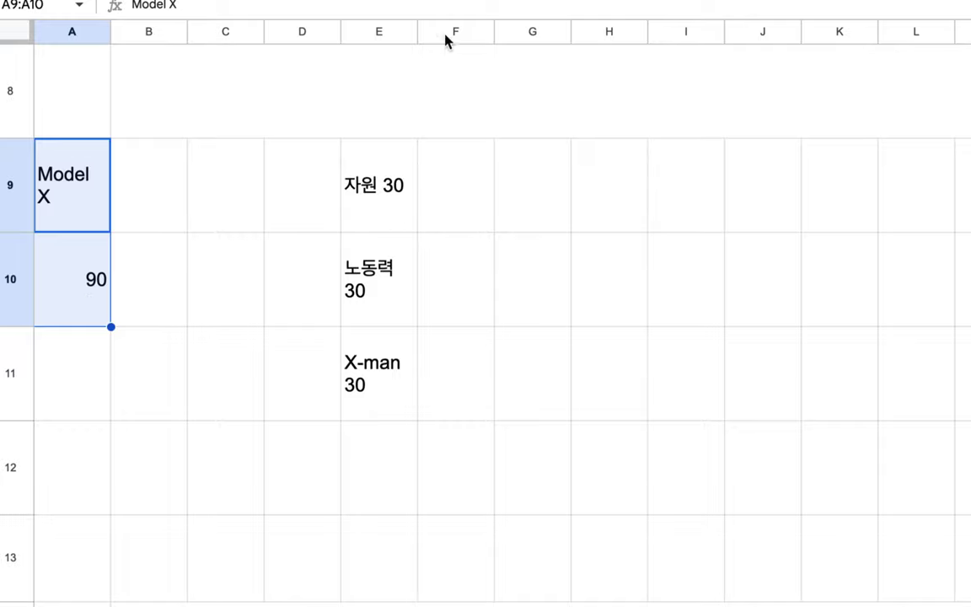
{"action": "left_click_drag", "start_coordinate": [417, 29], "coordinate": [513, 28]}
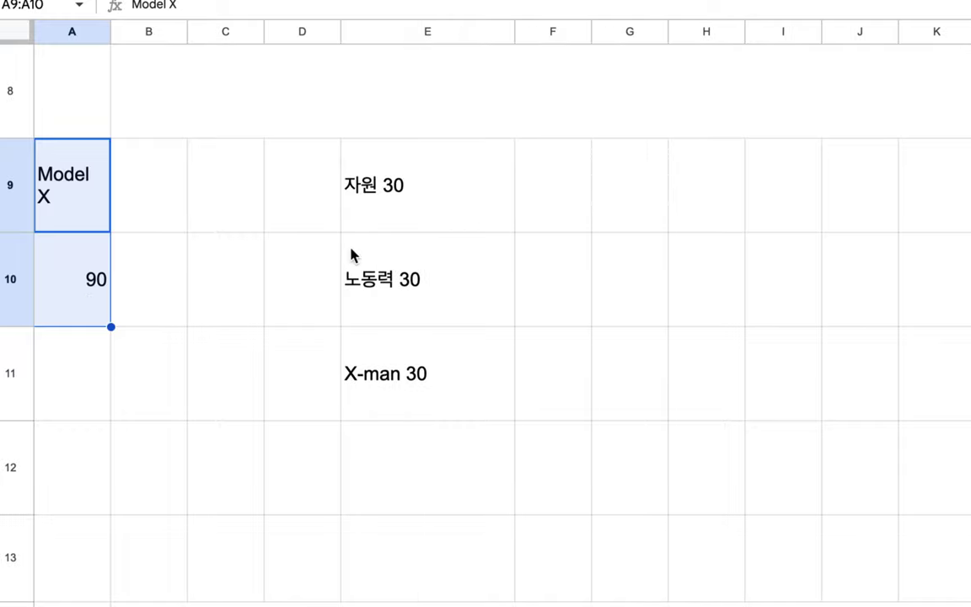
{"action": "left_click", "coordinate": [386, 452]}
{"action": "type", "text": "dld"}
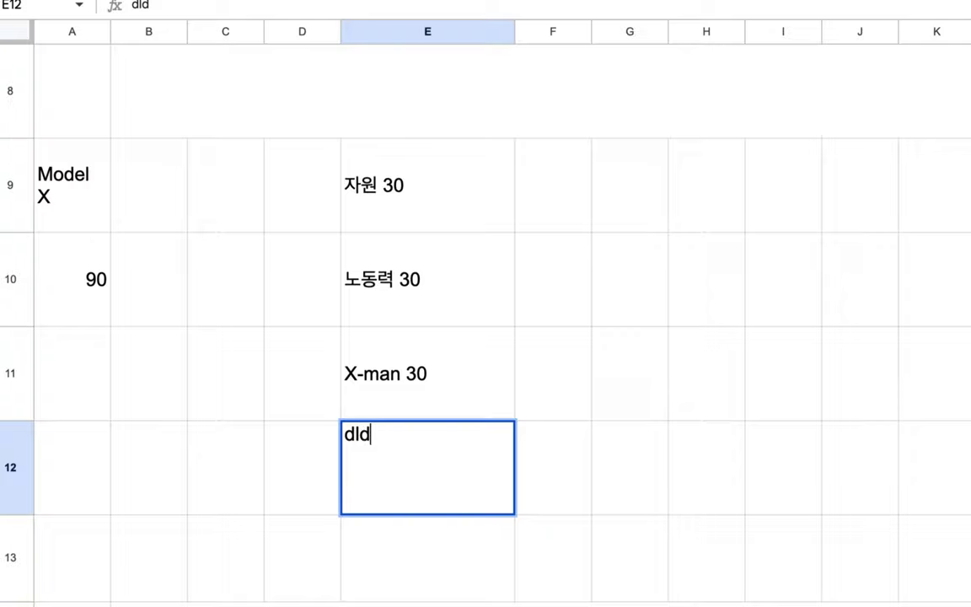
{"action": "key", "text": "BackSpace"}
{"action": "key", "text": "BackSpace"}
{"action": "key", "text": "BackSpace"}
{"action": "type", "text": "이ㅠㄴ"}
{"action": "key", "text": "BackSpace"}
{"action": "key", "text": "BackSpace"}
{"action": "type", "text": "윤 10"}
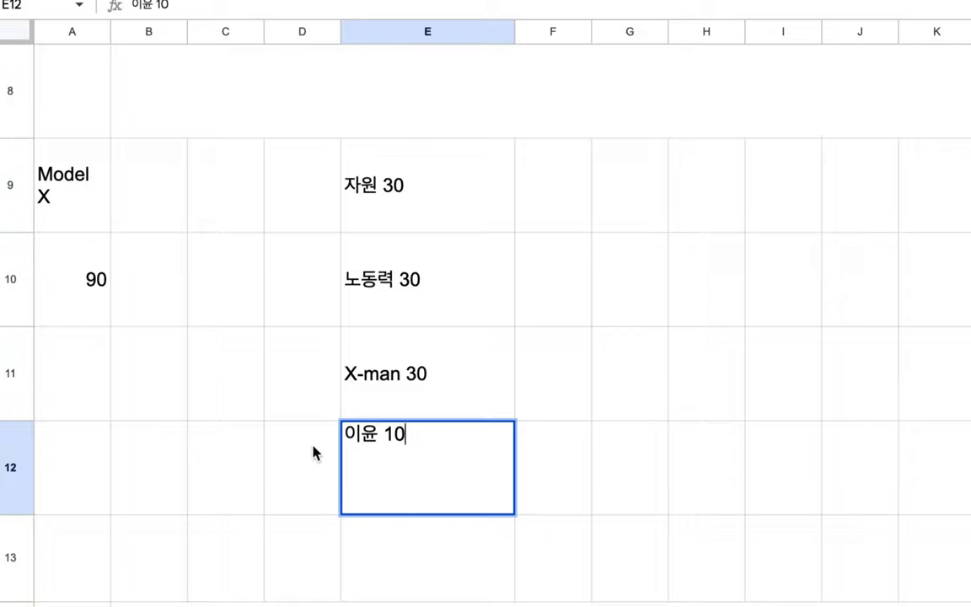
Set the Model X price in cell A10 to 100.
{"action": "left_click", "coordinate": [88, 252]}
{"action": "type", "text": "100"}
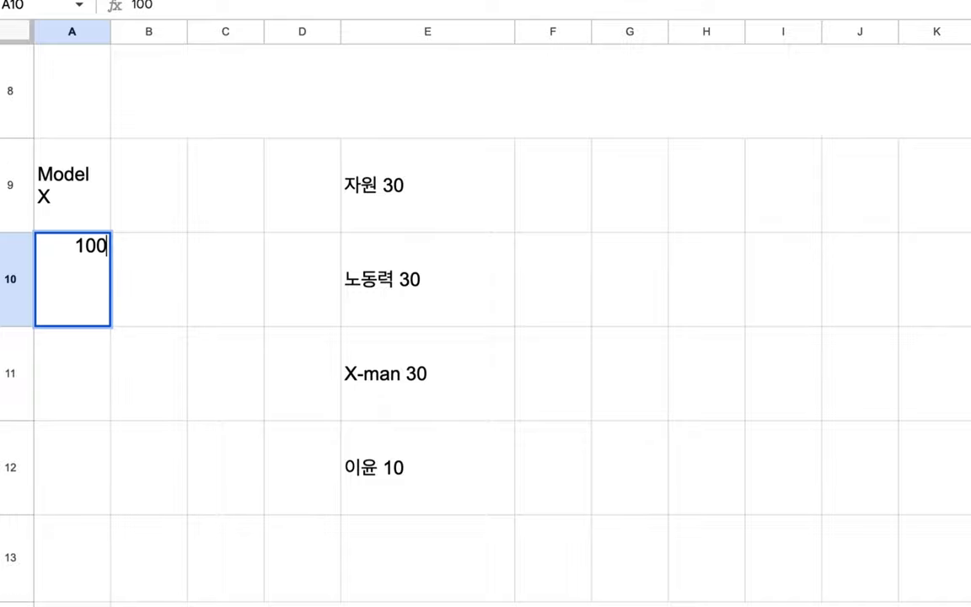
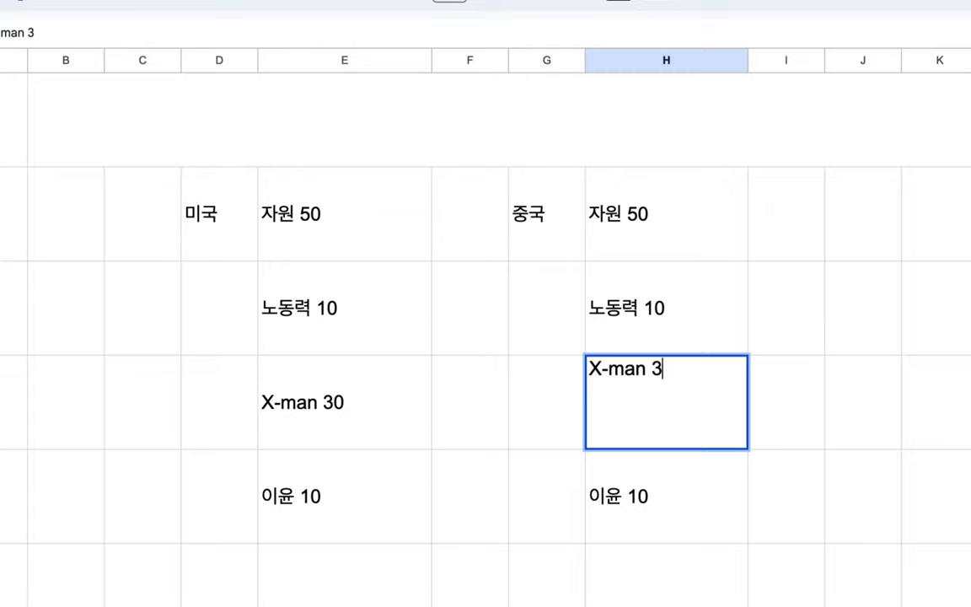
Finish the "X-man 3" entry in H11 and enter "73원" in cell G10, below the 중국 label.
{"action": "left_click", "coordinate": [535, 520]}
{"action": "scroll", "coordinate": [2, 466], "scroll_direction": "left", "scroll_amount": 4}
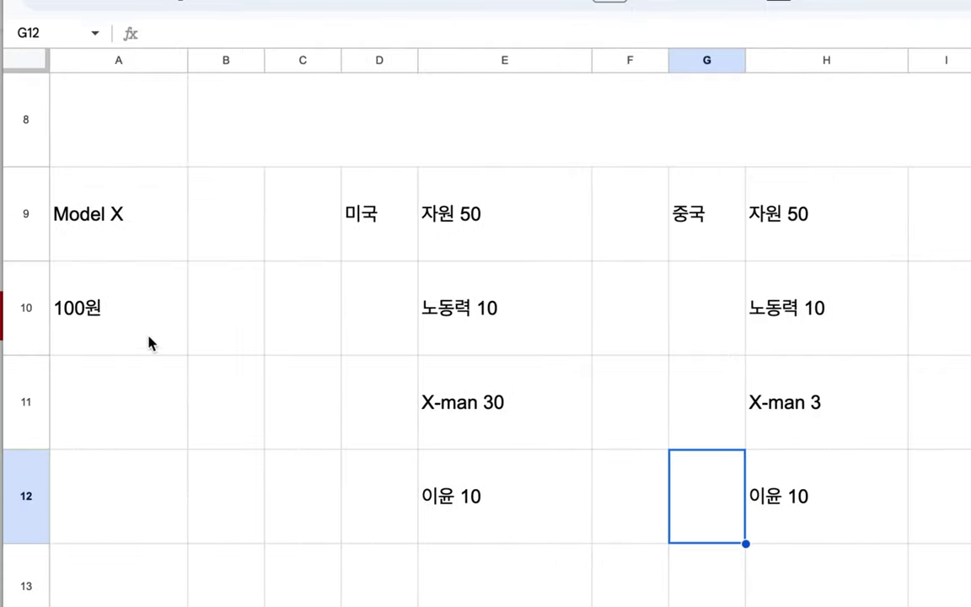
{"action": "left_click", "coordinate": [150, 337]}
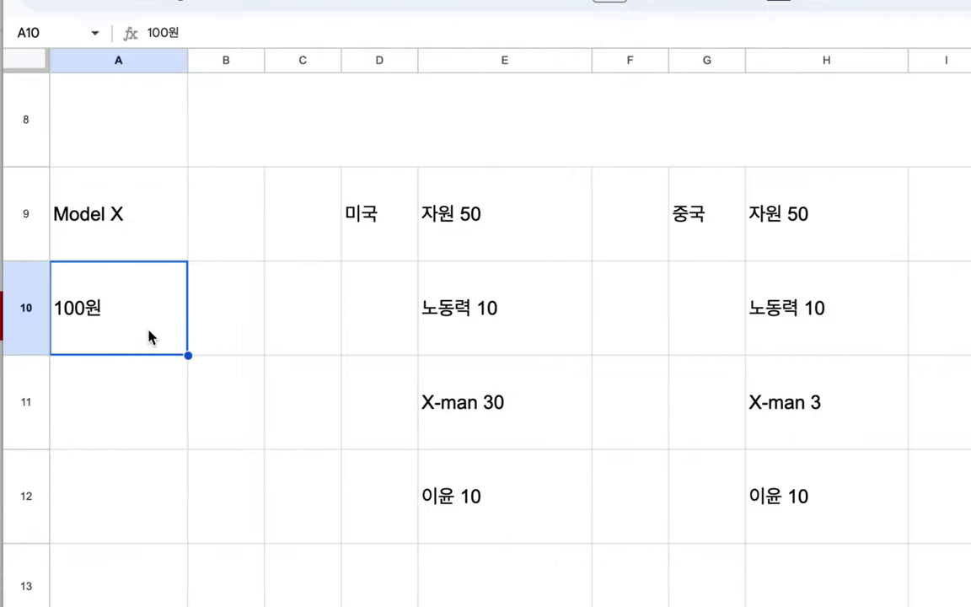
{"action": "left_click", "coordinate": [692, 328]}
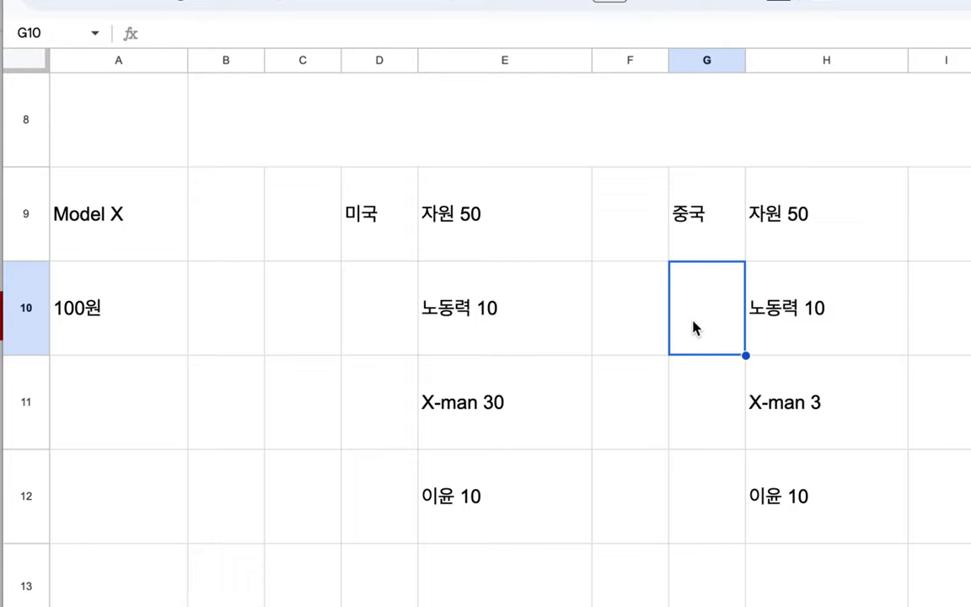
{"action": "type", "text": "73원"}
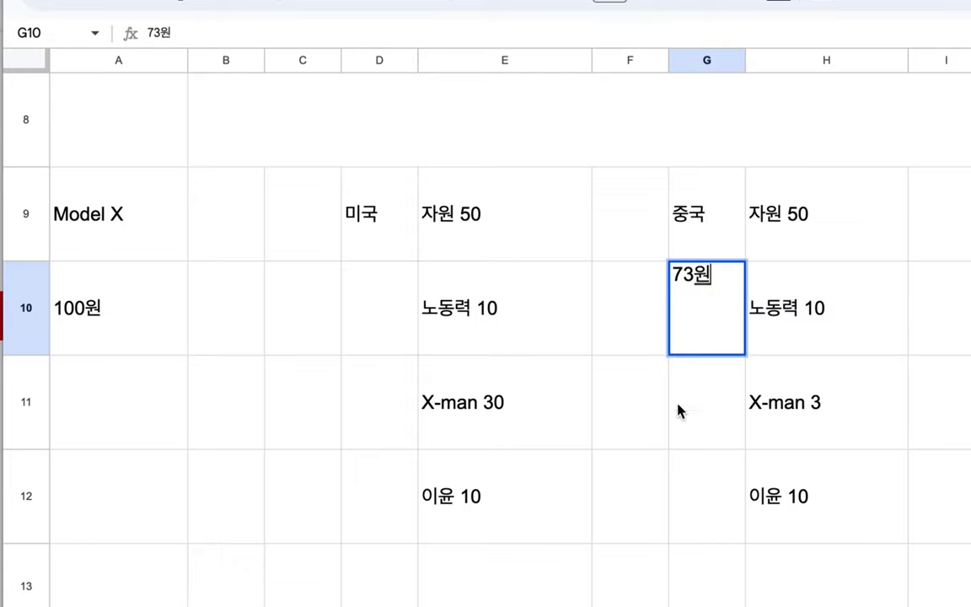
{"action": "left_click", "coordinate": [683, 475]}
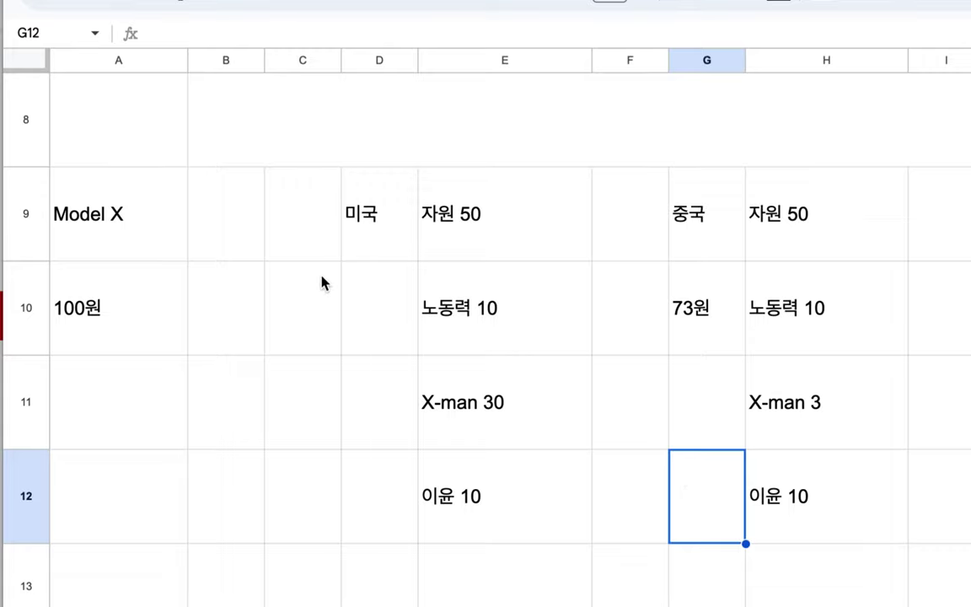
Compare the Model X price in A9:A10 with the 중국 price in G10.
{"action": "left_click", "coordinate": [97, 335]}
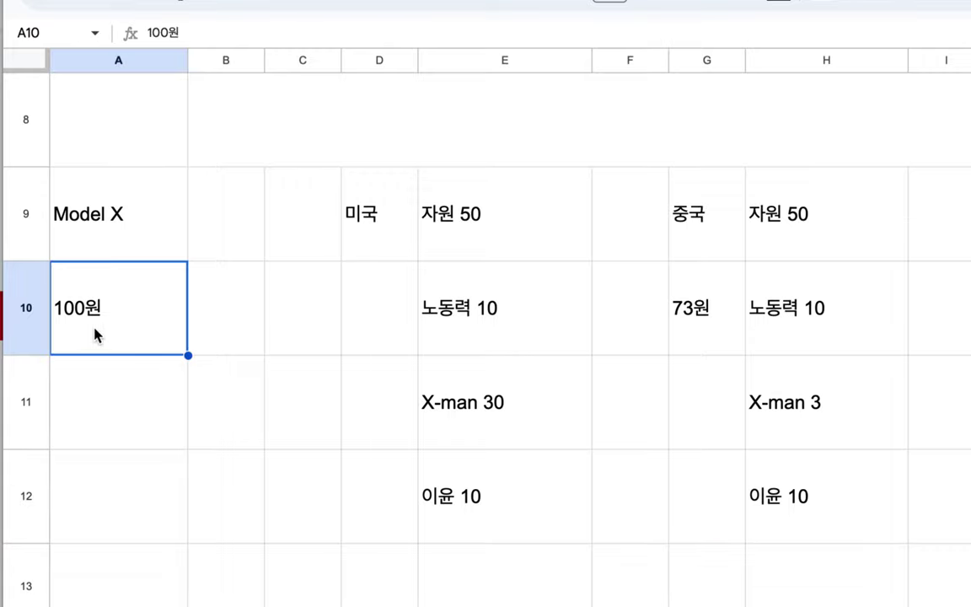
{"action": "left_click", "coordinate": [104, 241]}
{"action": "left_click_drag", "start_coordinate": [104, 240], "coordinate": [99, 331]}
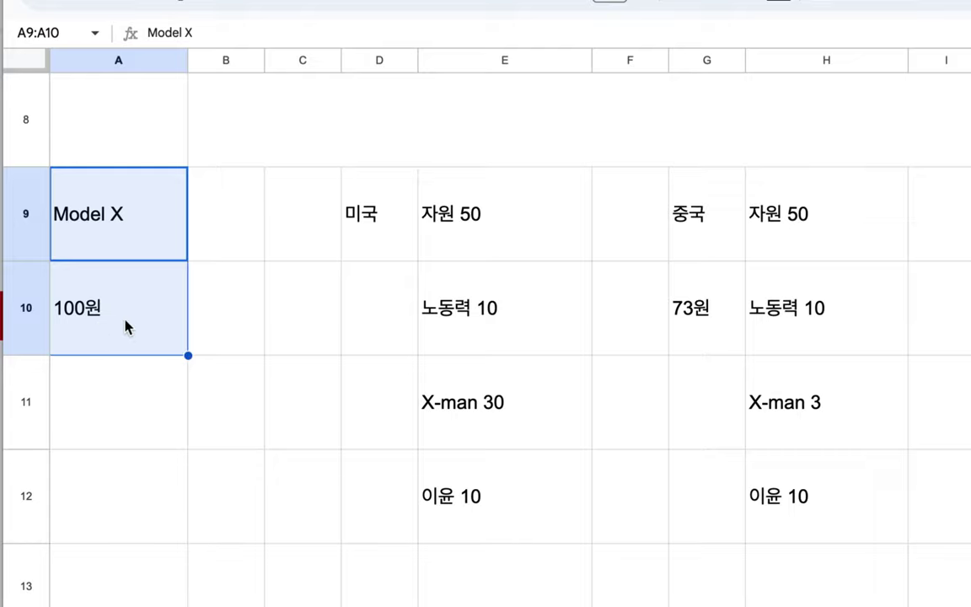
{"action": "left_click", "coordinate": [160, 327]}
{"action": "left_click", "coordinate": [676, 320]}
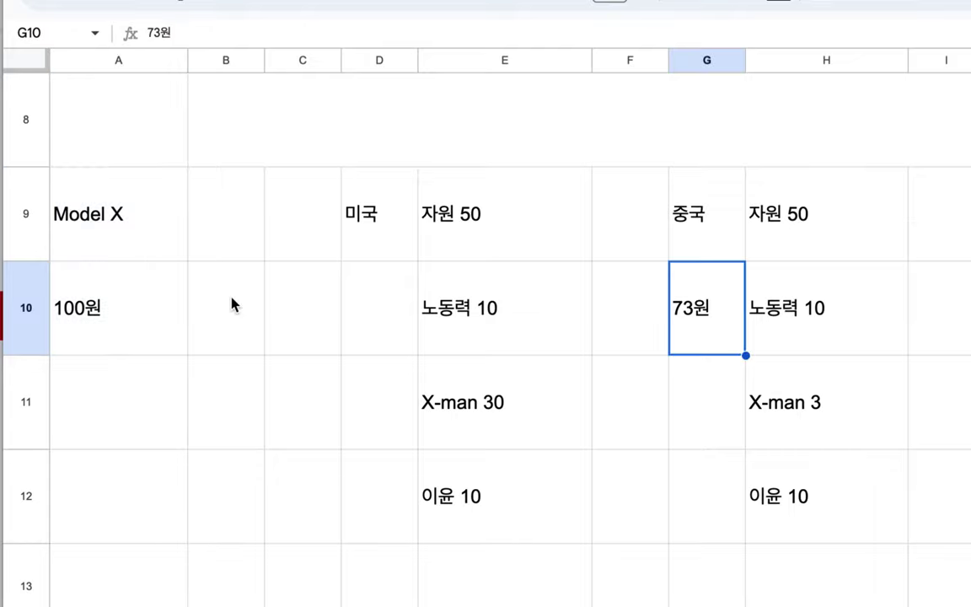
{"action": "left_click", "coordinate": [135, 337]}
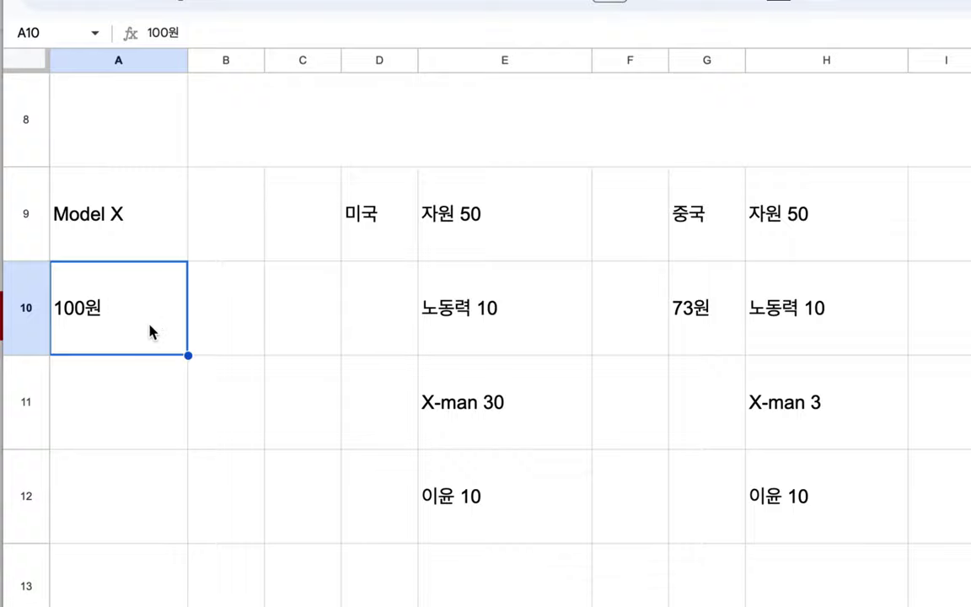
{"action": "left_click", "coordinate": [124, 384]}
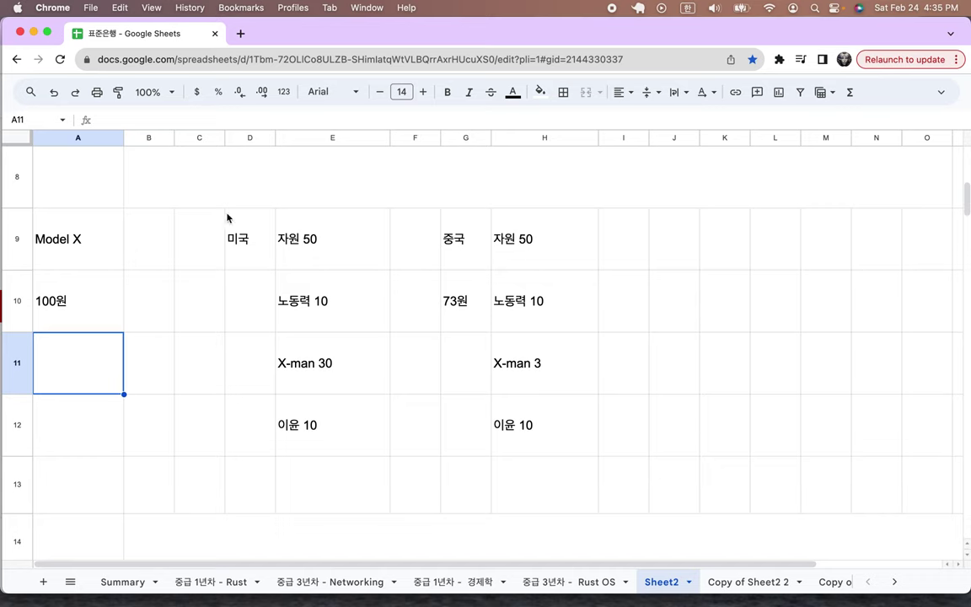
{"action": "left_click", "coordinate": [379, 107]}
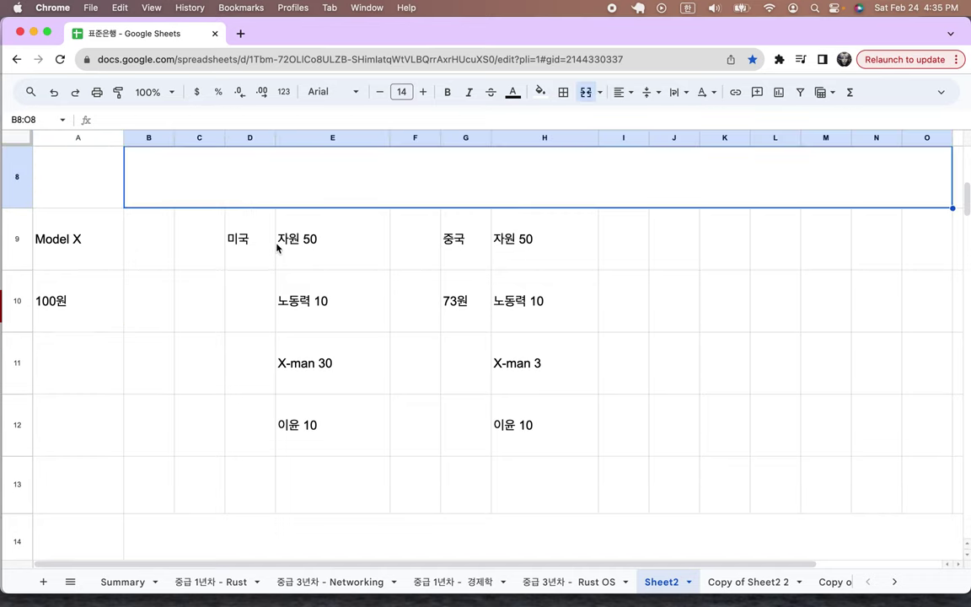
{"action": "scroll", "coordinate": [274, 277], "scroll_direction": "up", "scroll_amount": 1}
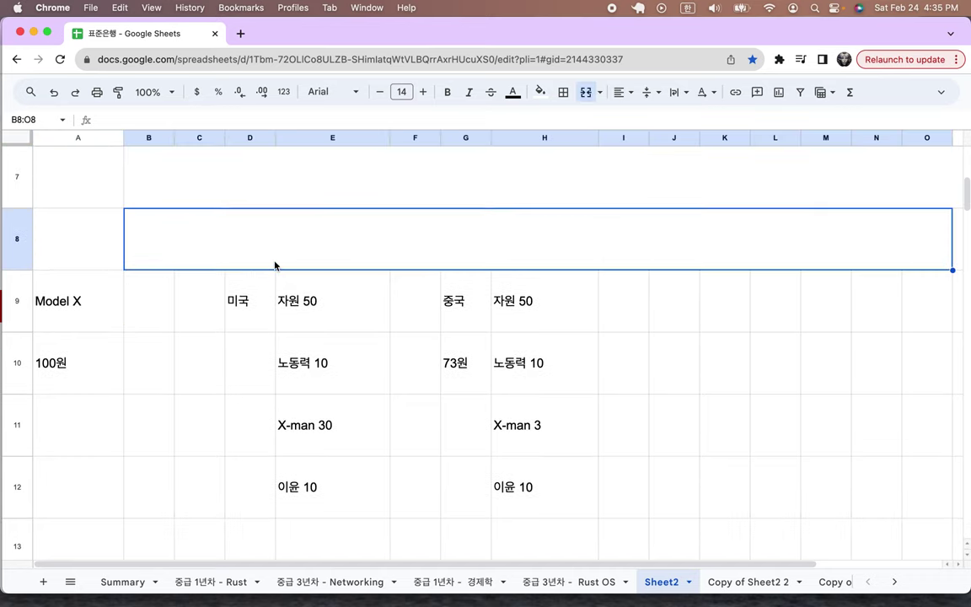
Enter "글로벌 시장에서 미국산 제품이 더이상 팔릴 수 없는 상황 => 미중 갈등의 근본 원인" in merged cell B8.
{"action": "type", "text": "글로벌 시장"}
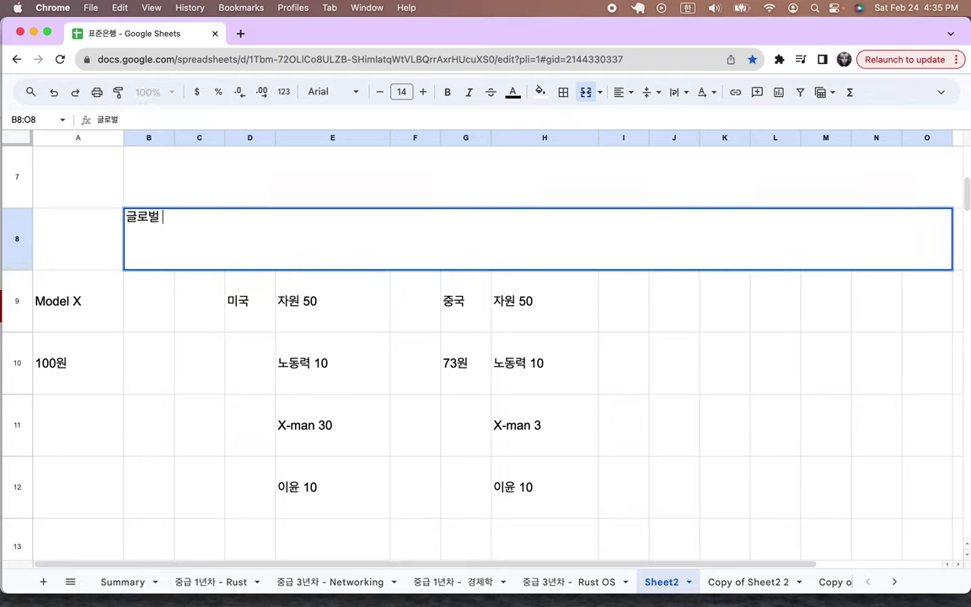
{"action": "type", "text": "에서 "}
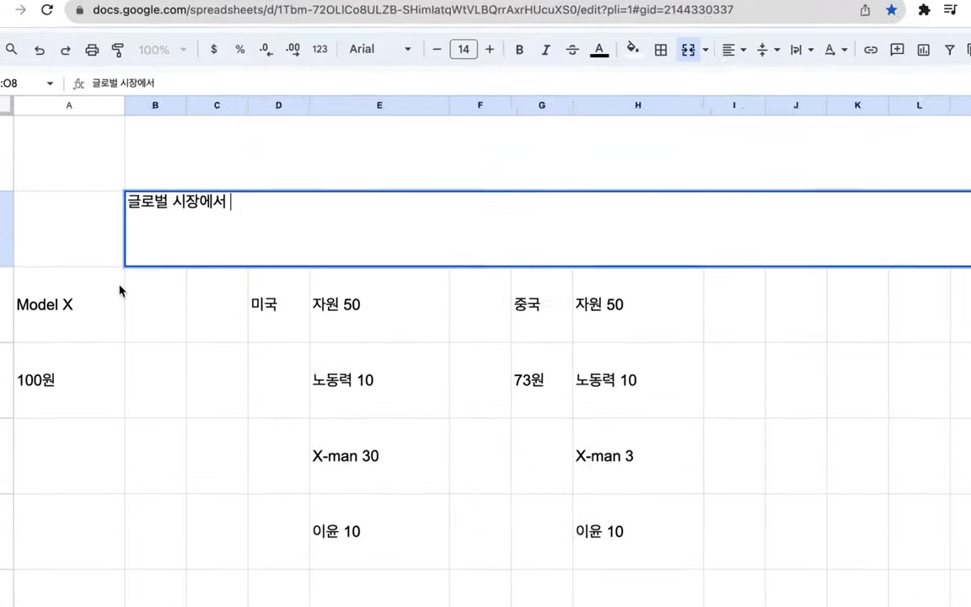
{"action": "type", "text": "미국"}
{"action": "type", "text": "산 제품이 더"}
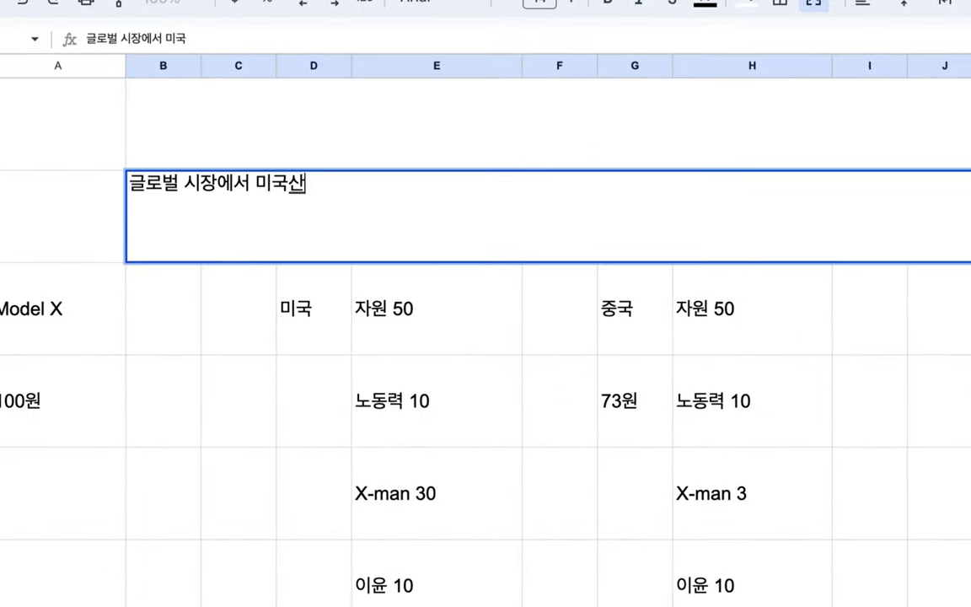
{"action": "type", "text": "이상 팔릴 "}
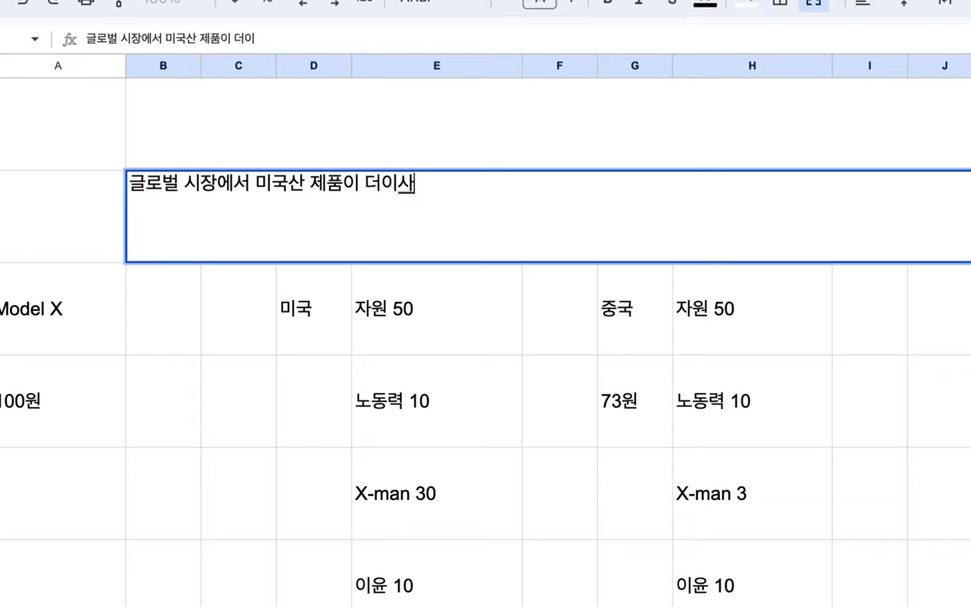
{"action": "type", "text": "수 없는 상황"}
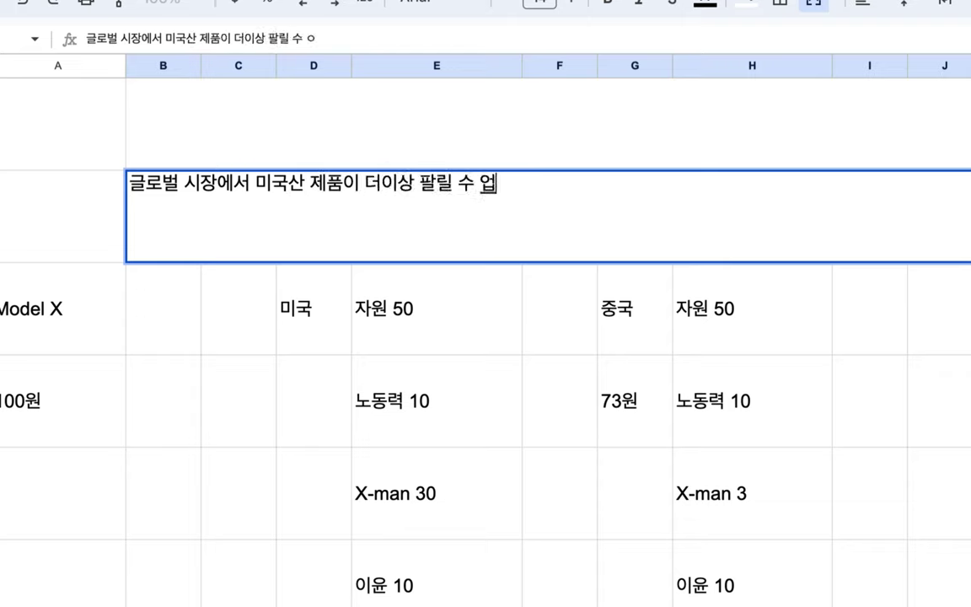
{"action": "type", "text": " => 미중 개"}
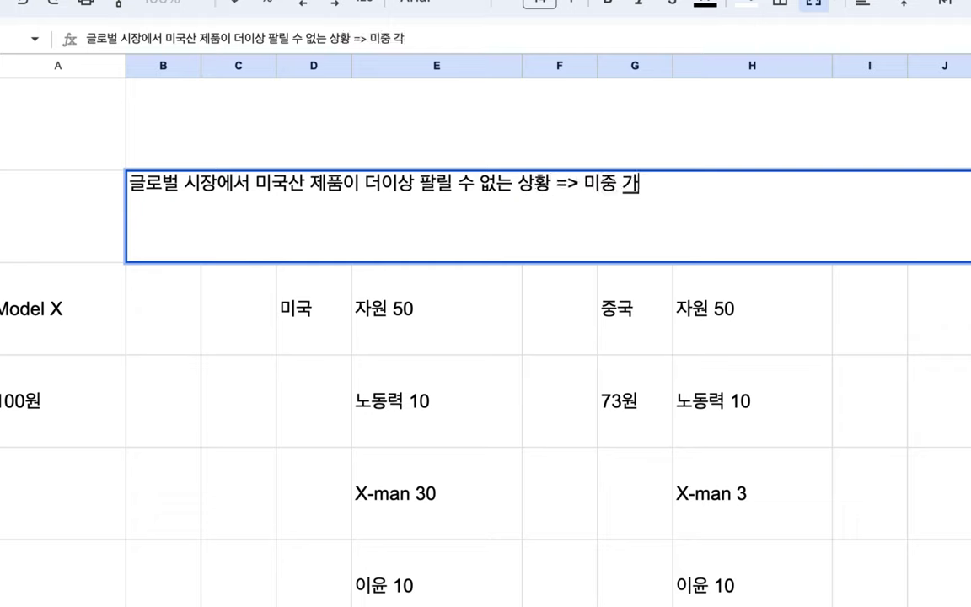
{"action": "type", "text": "갈등의 근ㅂ본 원인"}
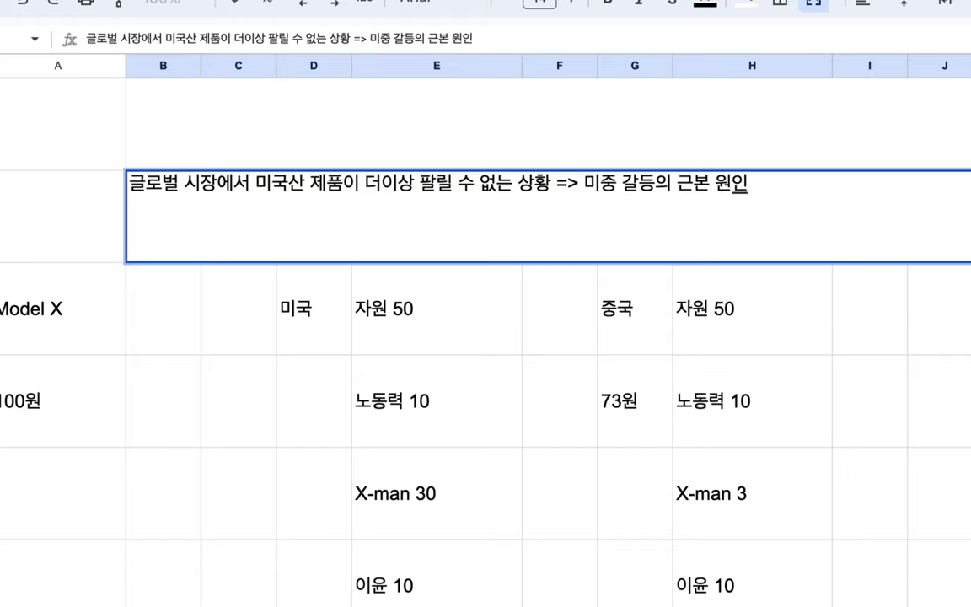
{"action": "left_click", "coordinate": [466, 305]}
Compare the X-man entries in the 미국 and 중국 cost breakdowns.
{"action": "scroll", "coordinate": [466, 305], "scroll_direction": "down", "scroll_amount": 2}
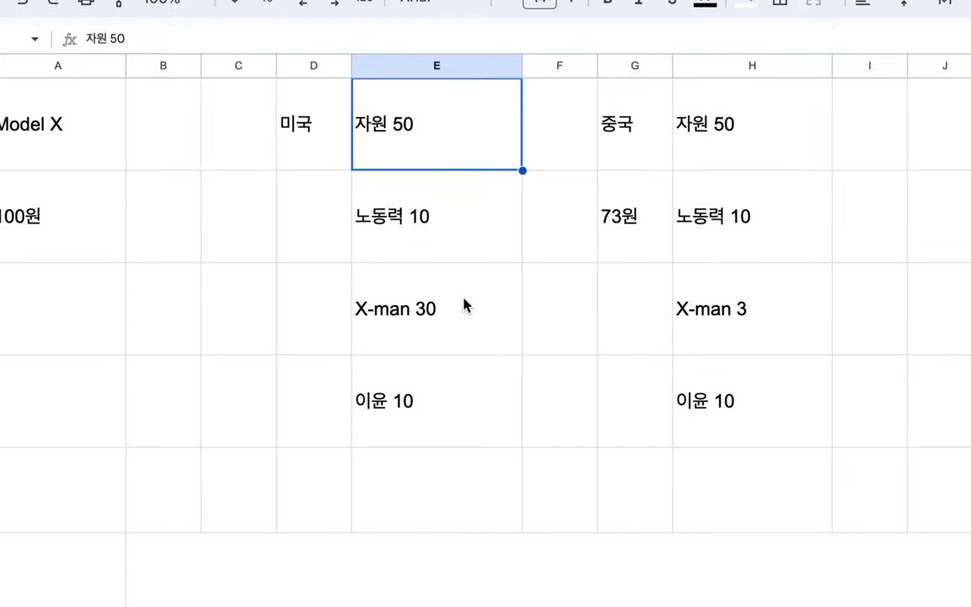
{"action": "left_click", "coordinate": [478, 314]}
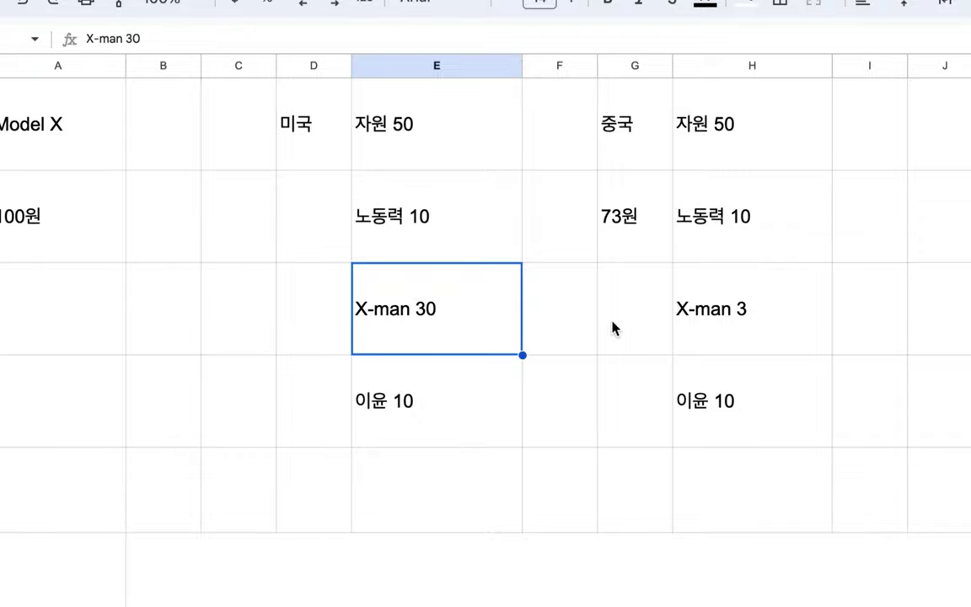
{"action": "key", "text": "Left"}
{"action": "key", "text": "Left"}
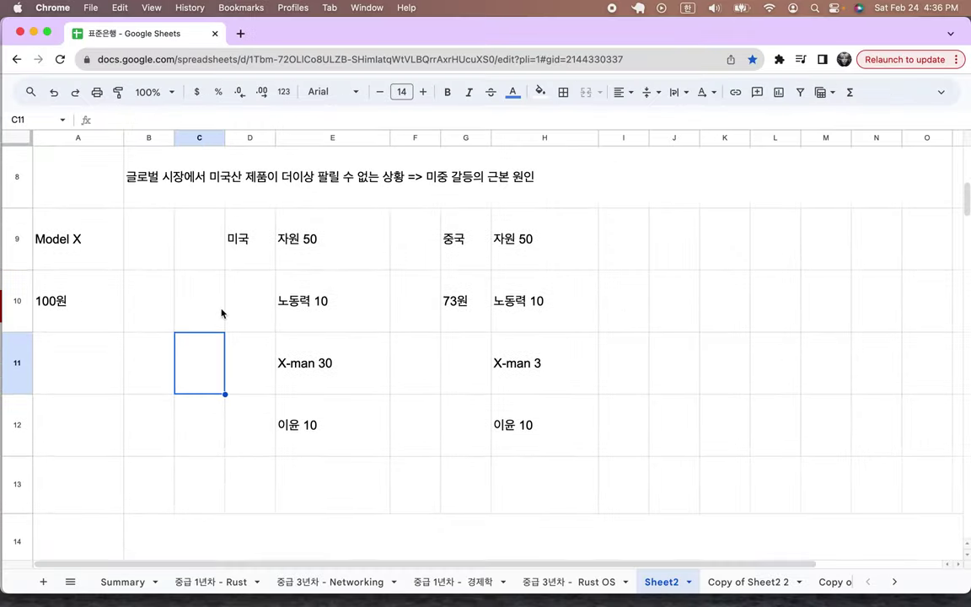
Start a list in merged cell B3 with "지주, 관리자, 경영자, 은행, 보험, 증권,".
{"action": "scroll", "coordinate": [222, 312], "scroll_direction": "up", "scroll_amount": 5}
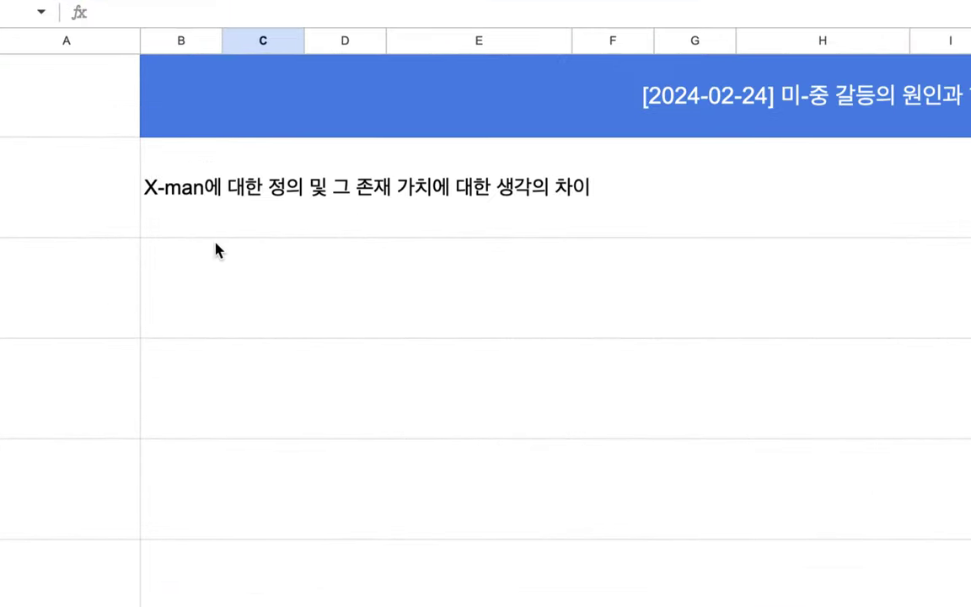
{"action": "left_click", "coordinate": [162, 276]}
{"action": "double_click", "coordinate": [201, 261]}
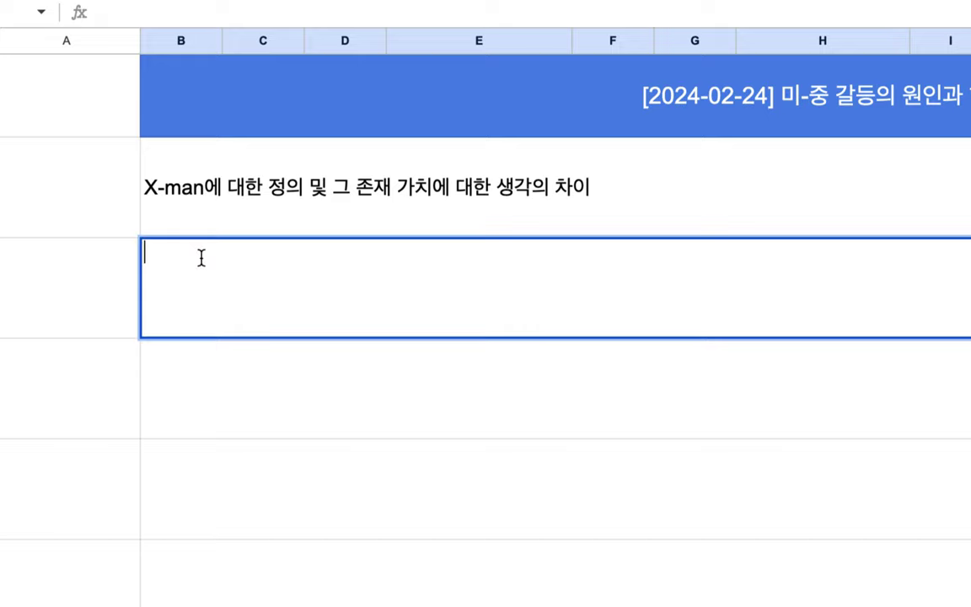
{"action": "type", "text": "지"}
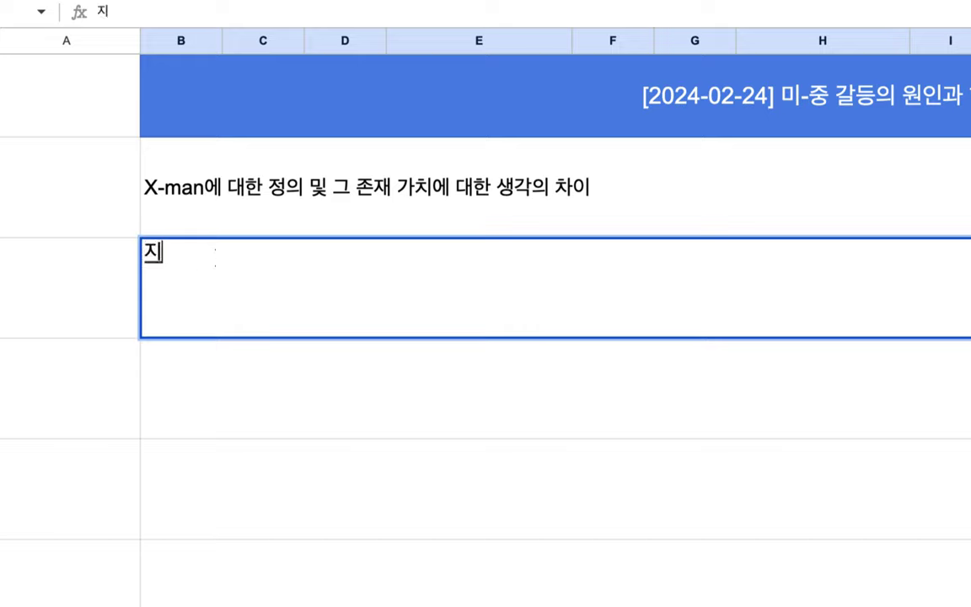
{"action": "type", "text": "주, 관리자,"}
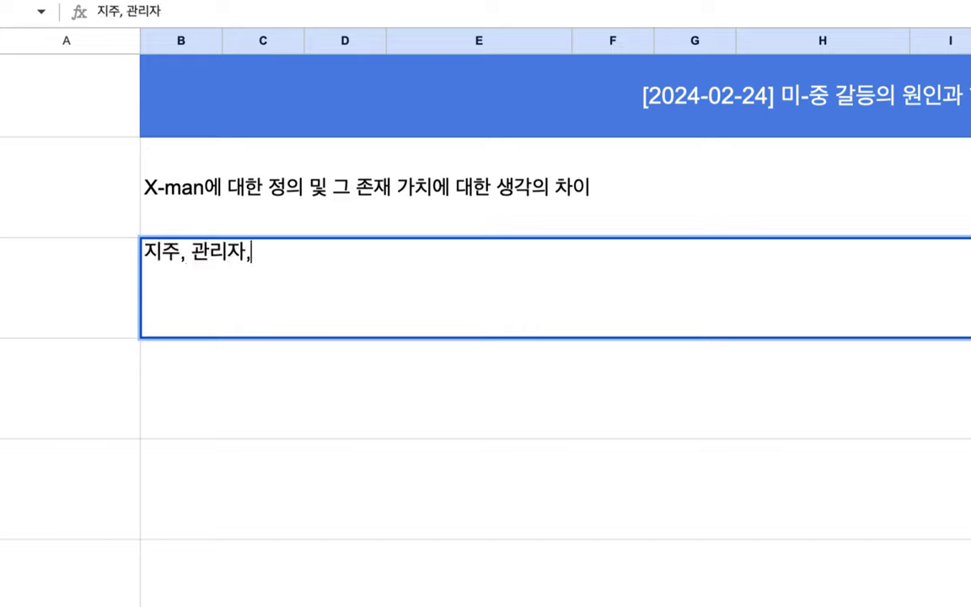
{"action": "type", "text": " 경영자, "}
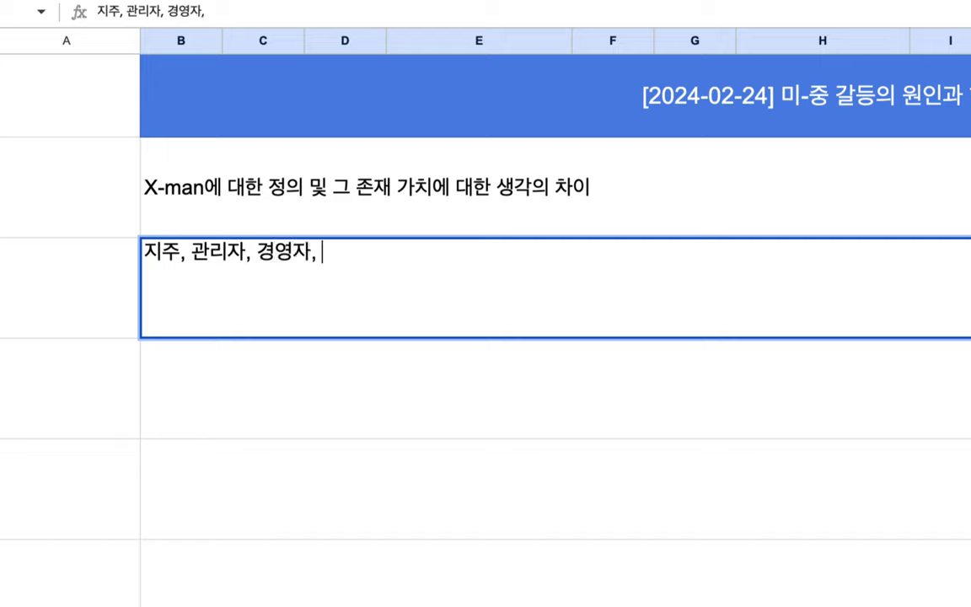
{"action": "type", "text": "은행., "}
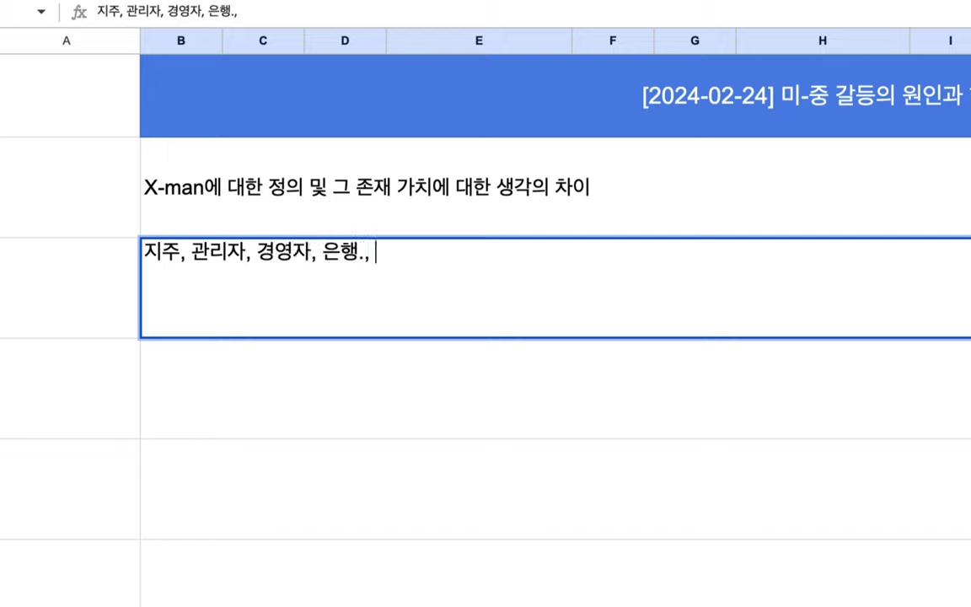
{"action": "key", "text": "BackSpace"}
{"action": "key", "text": "BackSpace"}
{"action": "key", "text": "BackSpace"}
{"action": "type", "text": ", 보험, 증"}
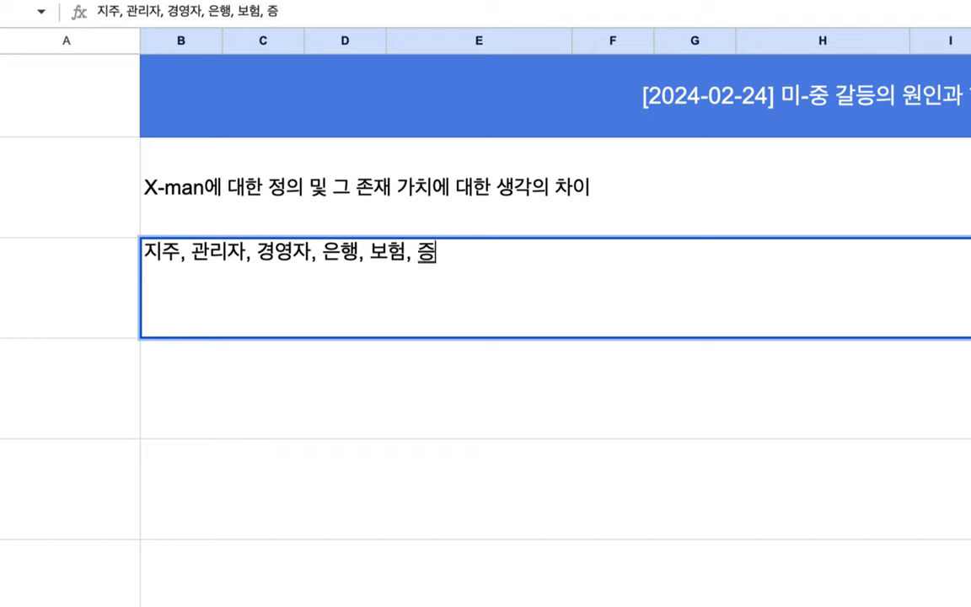
{"action": "type", "text": "권, "}
Extend the list in B3 with "입법 기관, 법원 판사 ....".
{"action": "type", "text": "입법"}
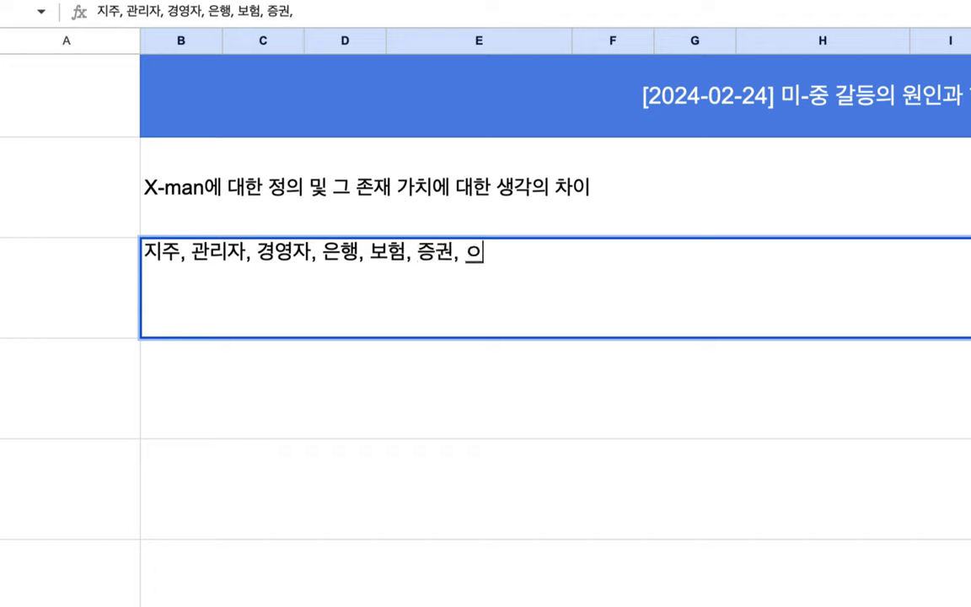
{"action": "type", "text": " 기관"}
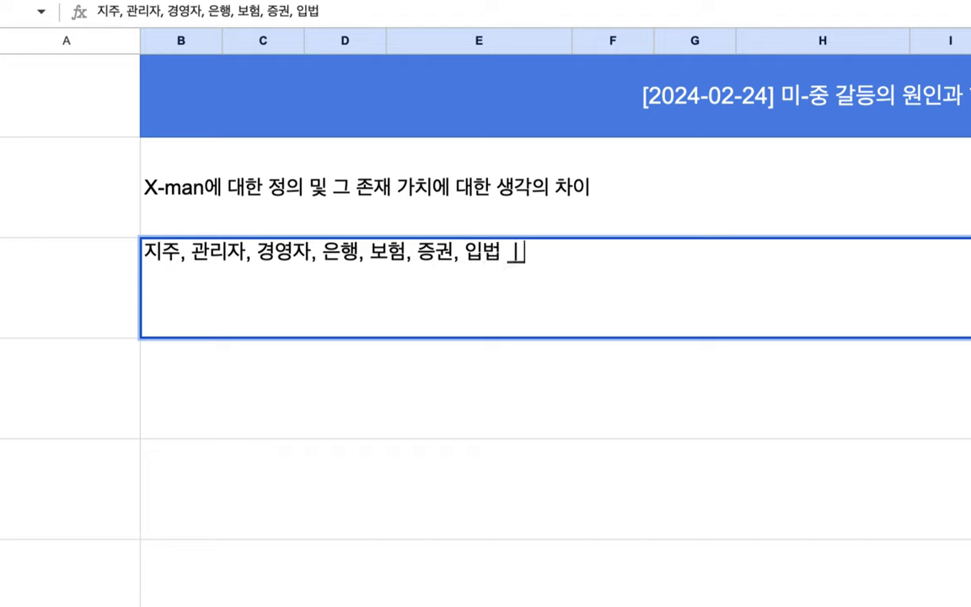
{"action": "type", "text": ", 법원"}
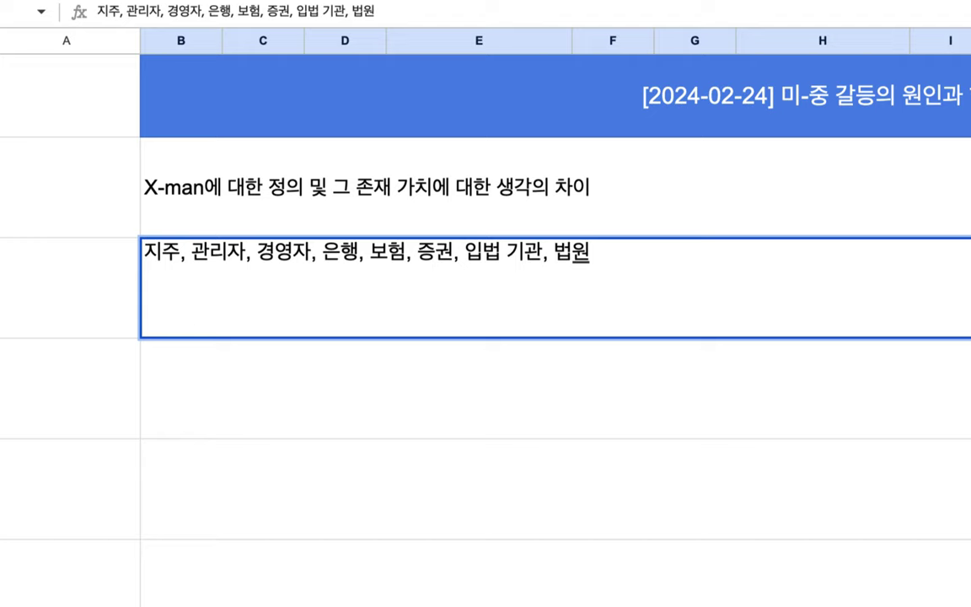
{"action": "type", "text": " 판"}
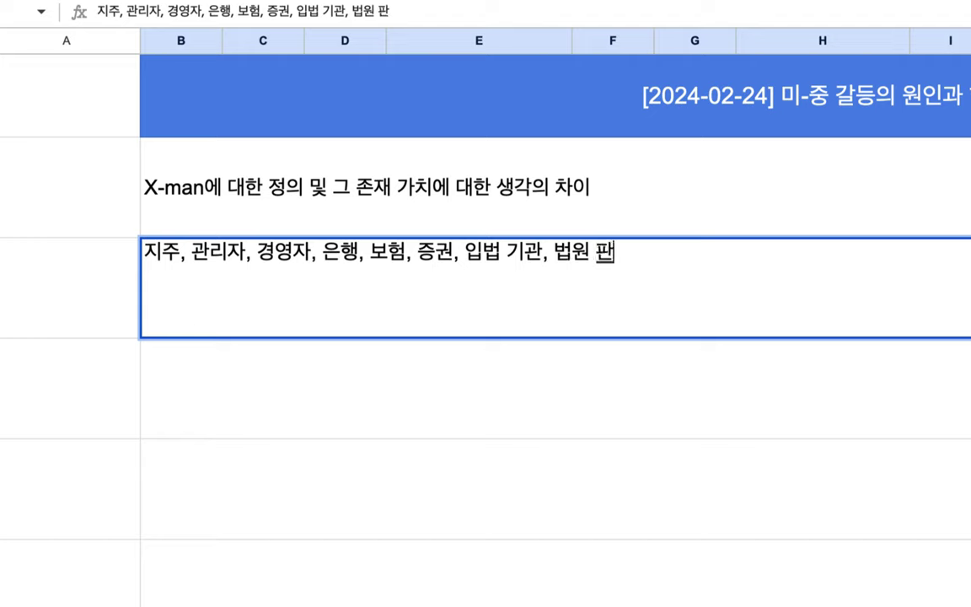
{"action": "type", "text": "사 ...."}
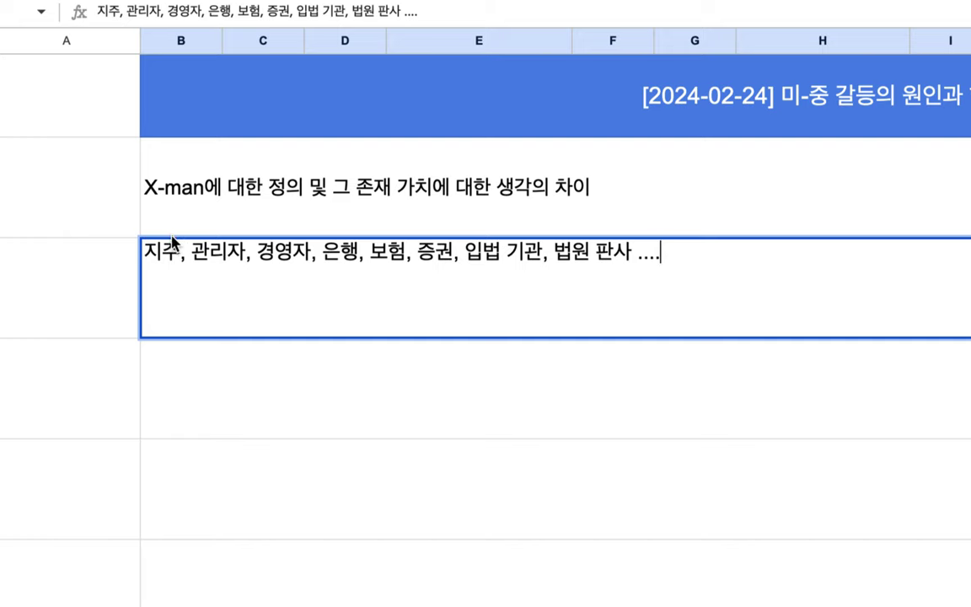
Insert "이른바 사회 지도층 = X-man => " before the list in B3 and finish the entry.
{"action": "left_click", "coordinate": [138, 260]}
{"action": "double_click", "coordinate": [154, 284]}
{"action": "left_click", "coordinate": [143, 251]}
{"action": "type", "text": "이른바 "}
{"action": "type", "text": "사회 지도츠"}
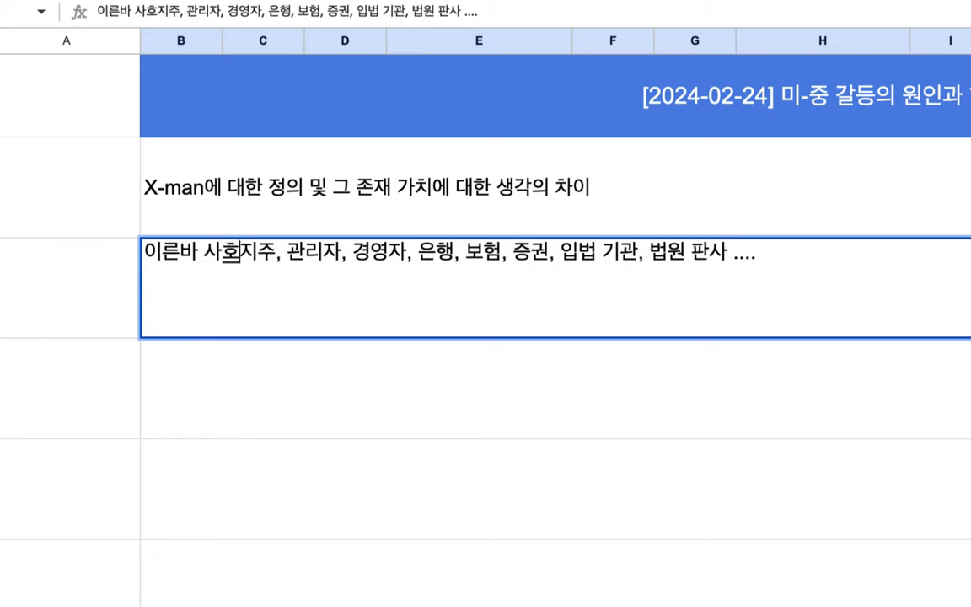
{"action": "type", "text": "ㅇ = "}
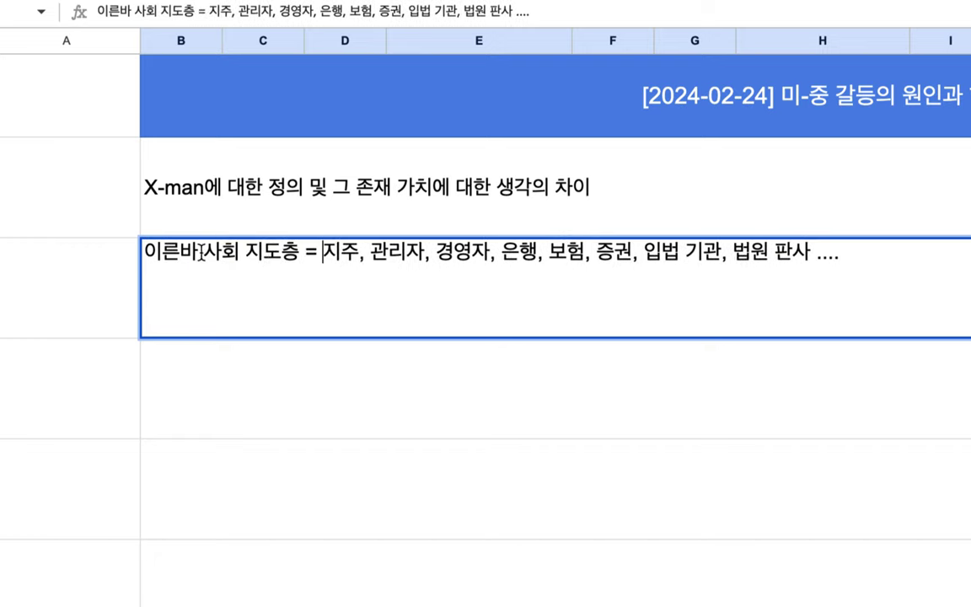
{"action": "type", "text": "X-man ="}
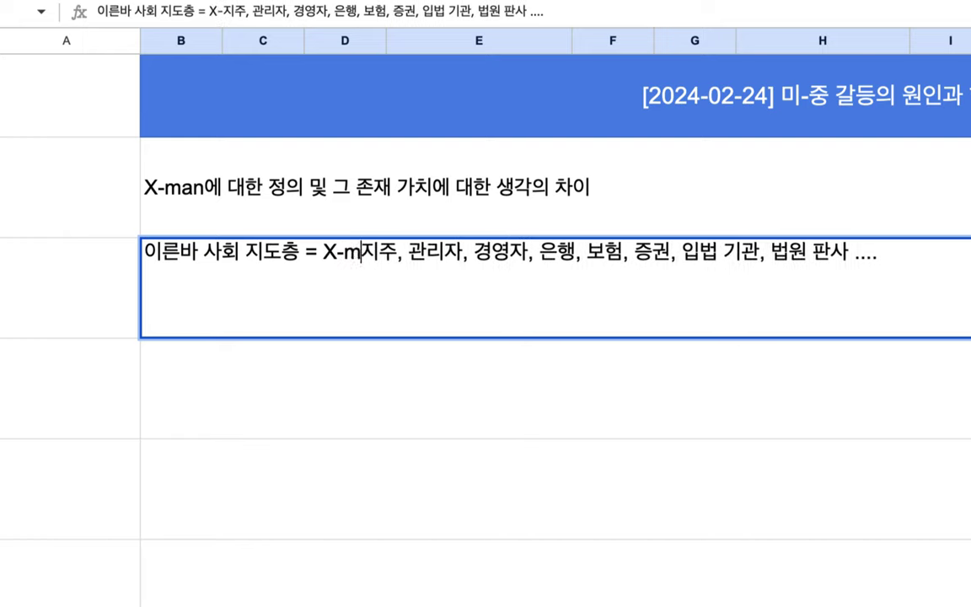
{"action": "type", "text": ">"}
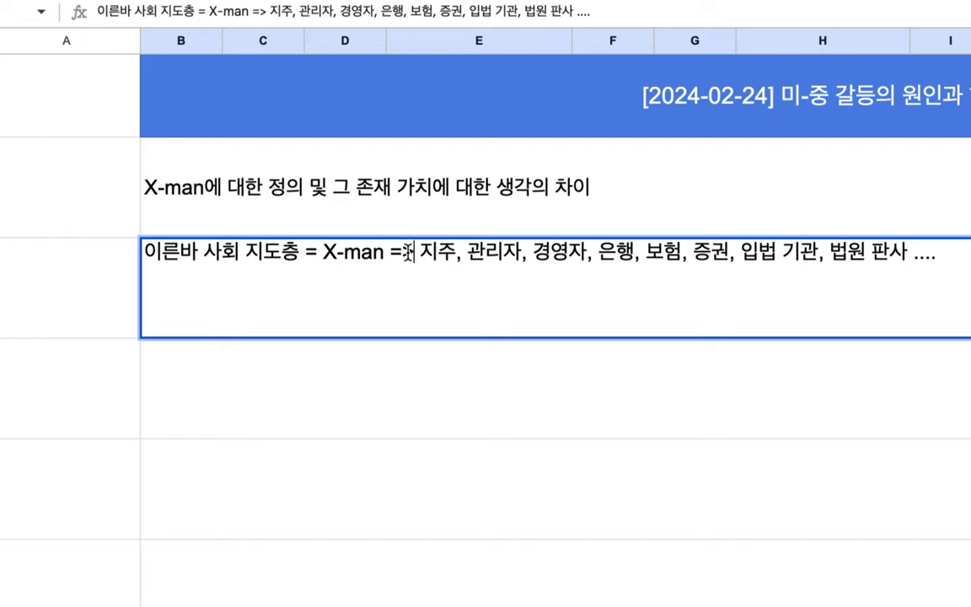
{"action": "left_click", "coordinate": [950, 251]}
{"action": "left_click_drag", "start_coordinate": [418, 251], "coordinate": [970, 257]}
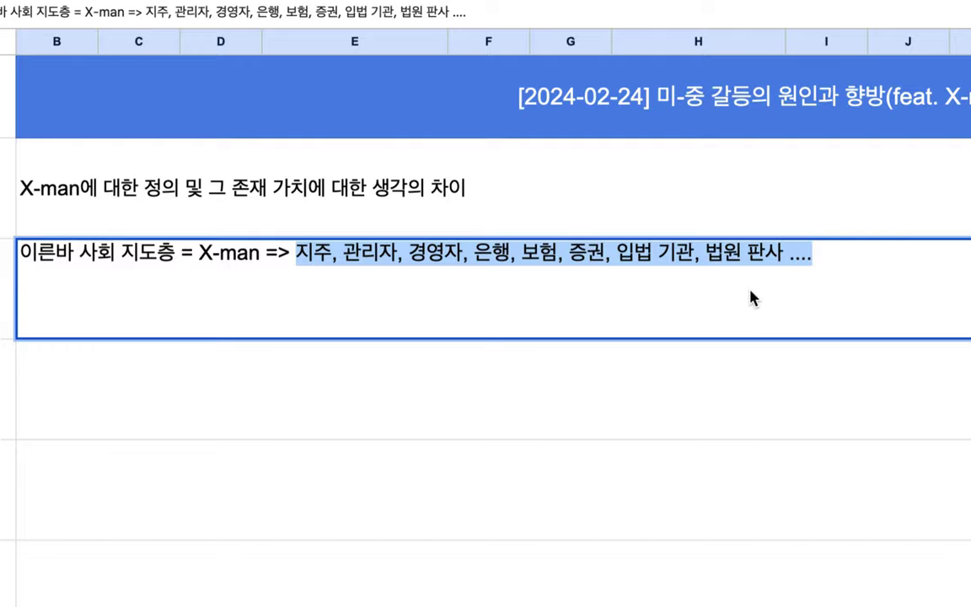
{"action": "left_click", "coordinate": [478, 386]}
Examine the X-man entry in cell E11 of the 미국 cost breakdown.
{"action": "scroll", "coordinate": [478, 386], "scroll_direction": "down", "scroll_amount": 5}
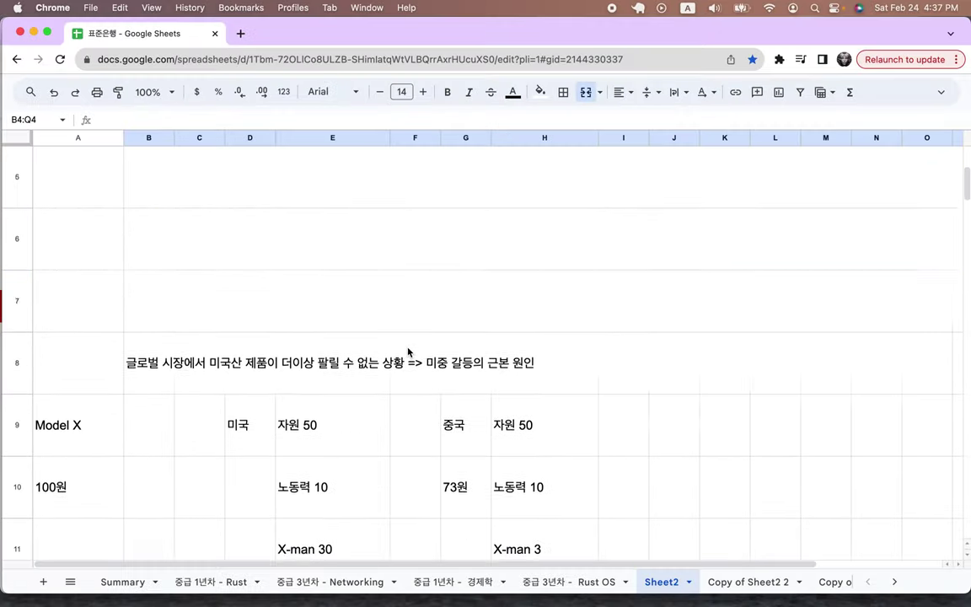
{"action": "scroll", "coordinate": [408, 352], "scroll_direction": "down", "scroll_amount": 3}
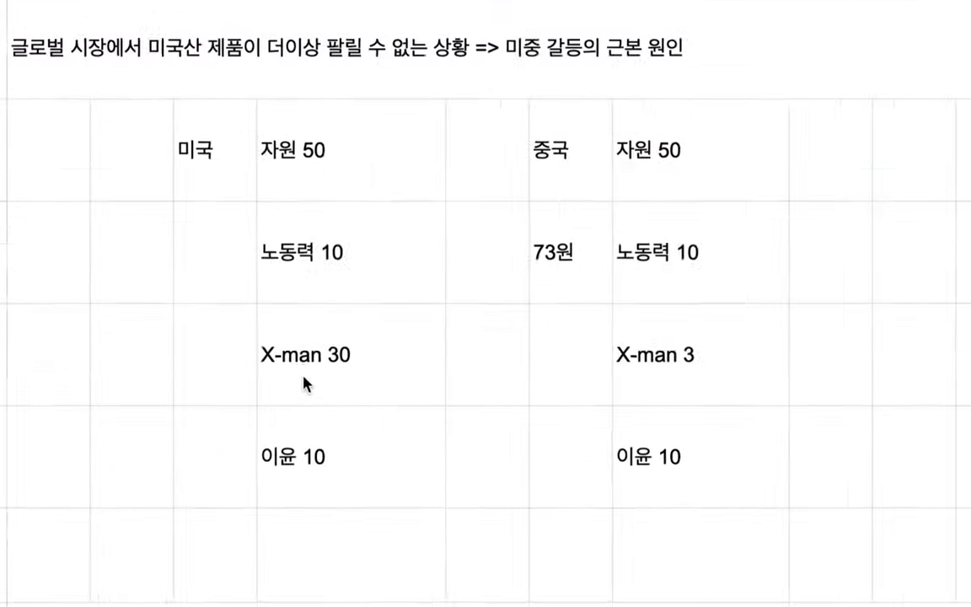
{"action": "left_click", "coordinate": [308, 377]}
{"action": "double_click", "coordinate": [308, 376]}
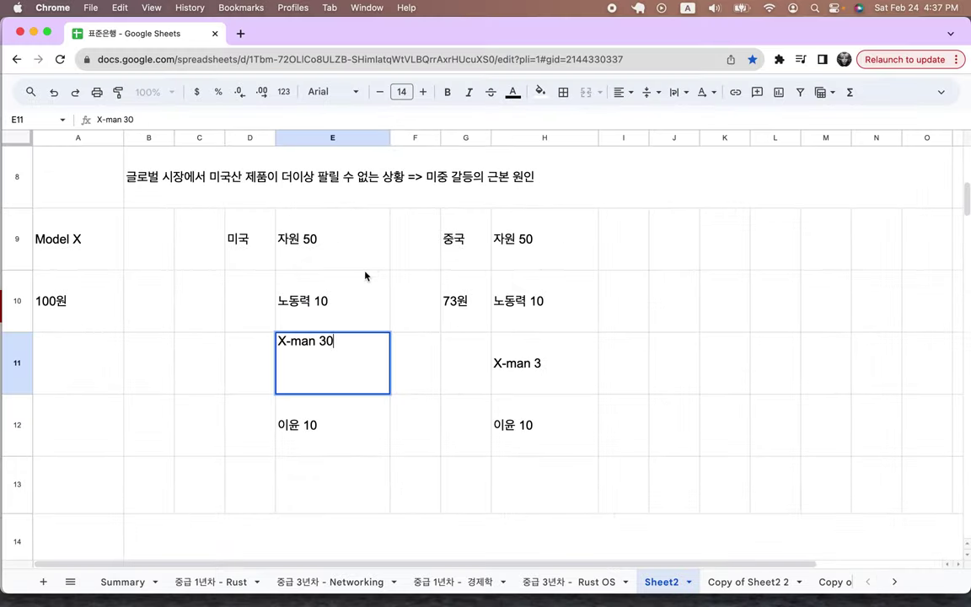
{"action": "left_click", "coordinate": [448, 158]}
Insert "건물주, 전문직," between 지주 and 관리자 in the list in B3.
{"action": "scroll", "coordinate": [449, 158], "scroll_direction": "up", "scroll_amount": 5}
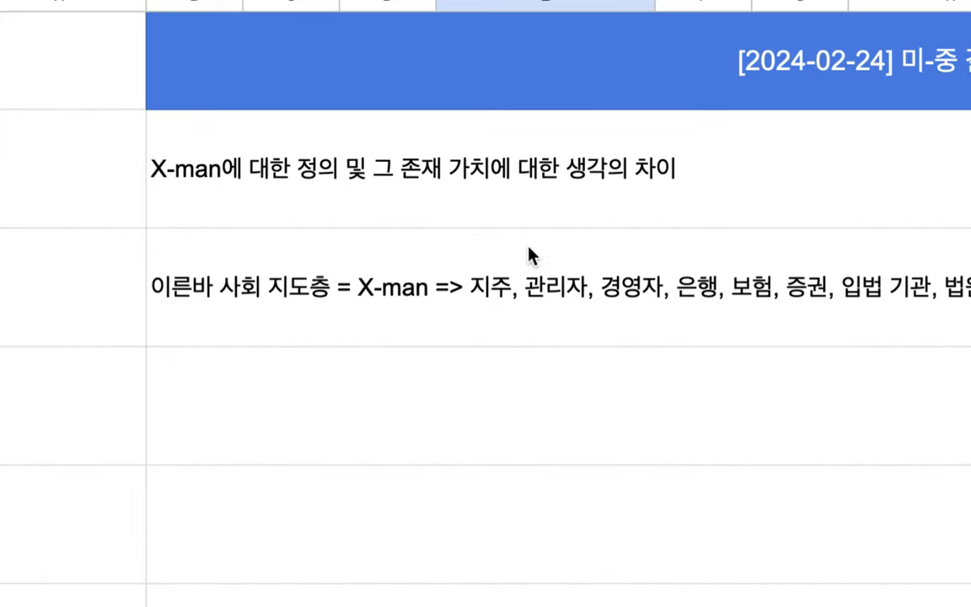
{"action": "double_click", "coordinate": [334, 277]}
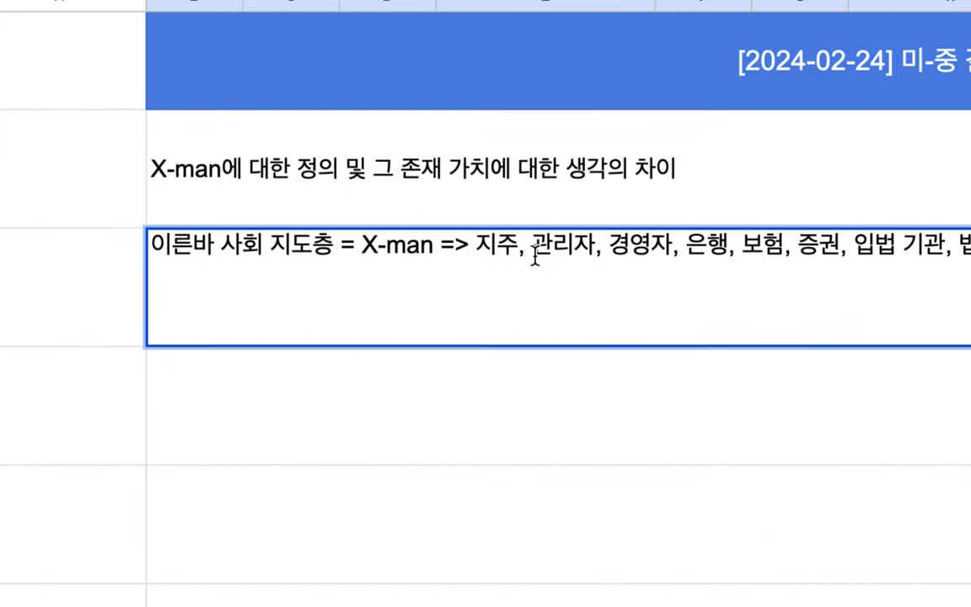
{"action": "type", "text": "rjsa"}
{"action": "key", "text": "BackSpace"}
{"action": "key", "text": "BackSpace"}
{"action": "key", "text": "BackSpace"}
{"action": "key", "text": "BackSpace"}
{"action": "type", "text": "거ㄴ물주,"}
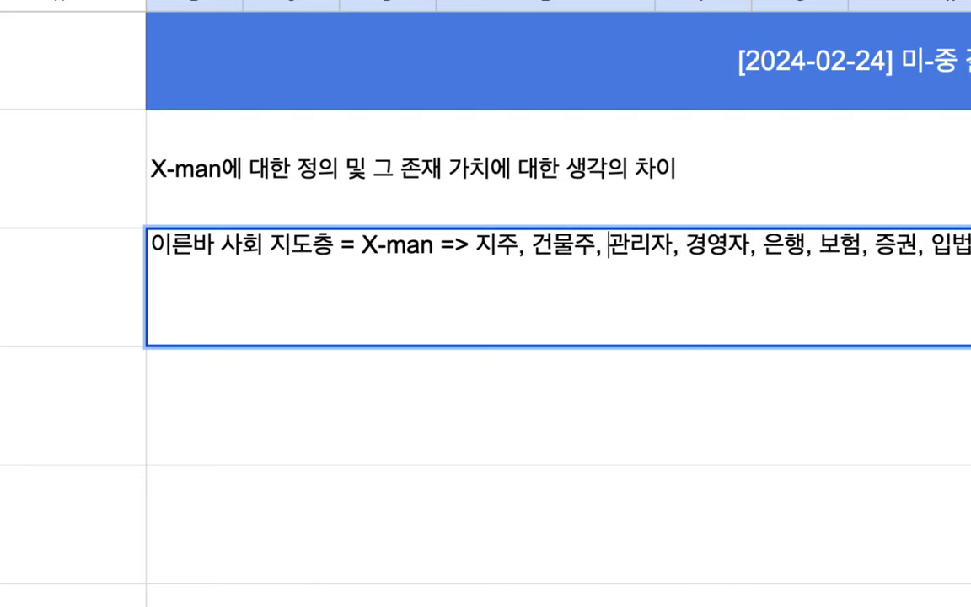
{"action": "type", "text": " 전문직,"}
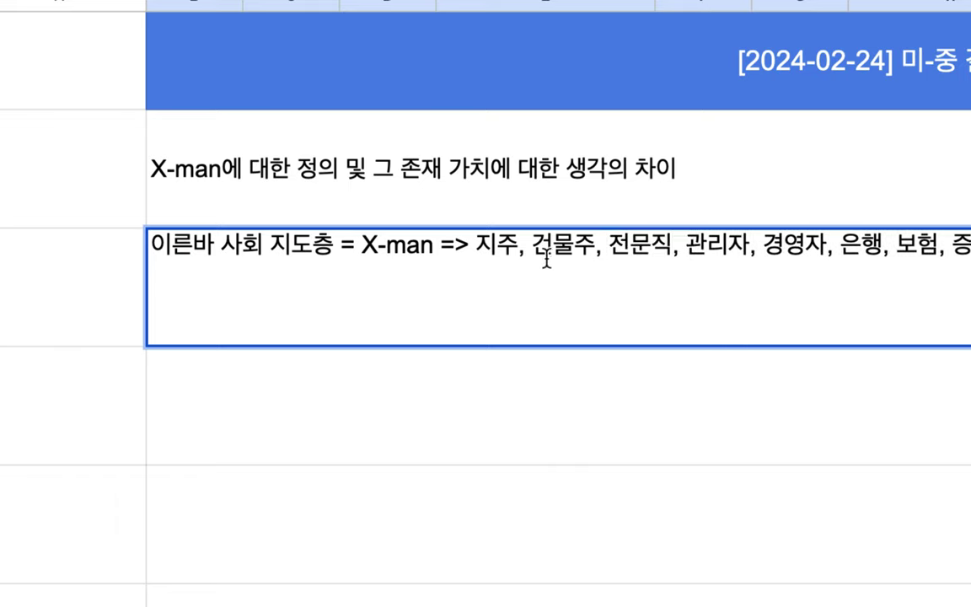
Insert "(의사, 변호사, 회계사....)" directly after 전문직 in the B3 list.
{"action": "left_click", "coordinate": [672, 248]}
{"action": "type", "text": "(의사, 변"}
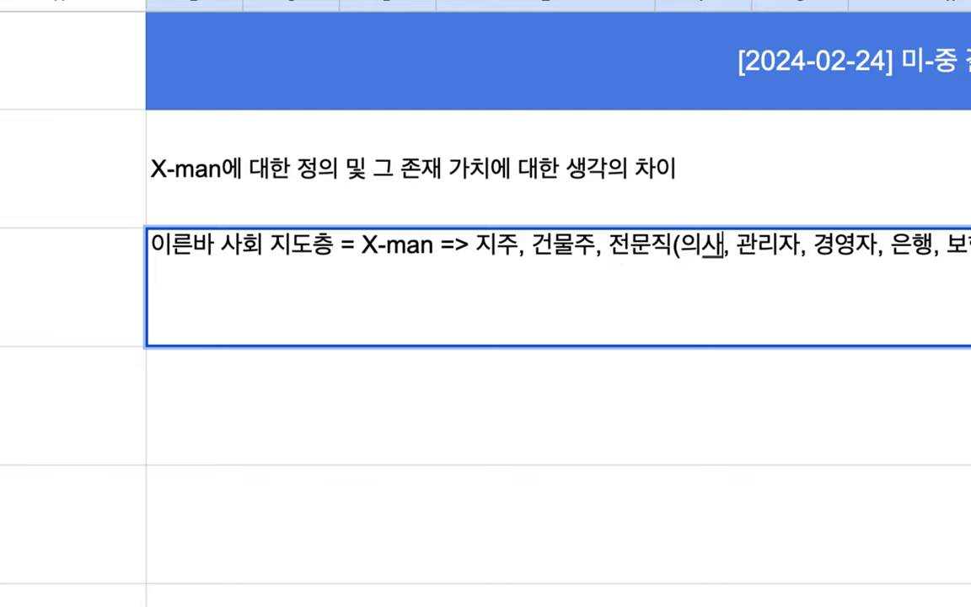
{"action": "type", "text": "호사, 횤"}
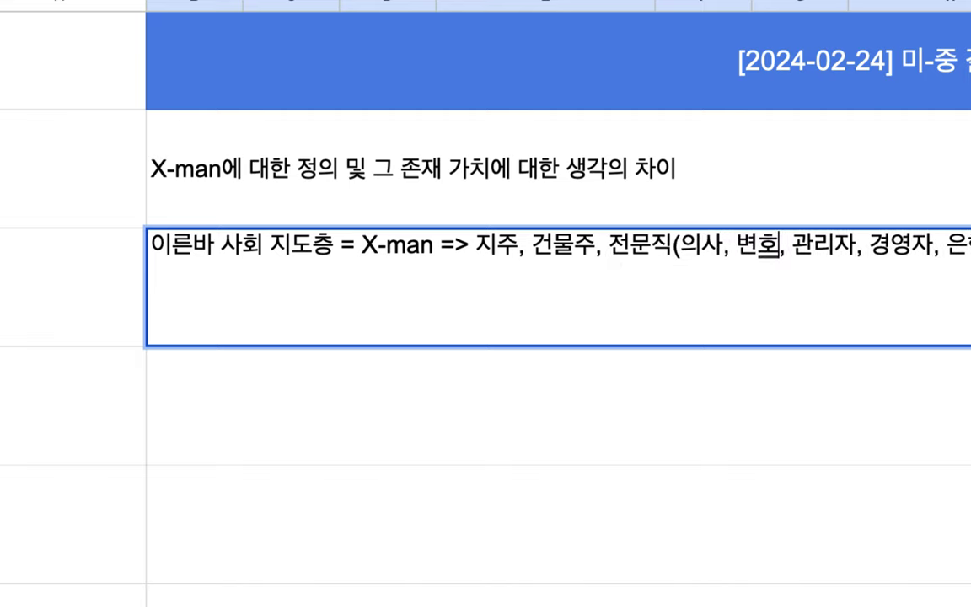
{"action": "type", "text": "계사....)"}
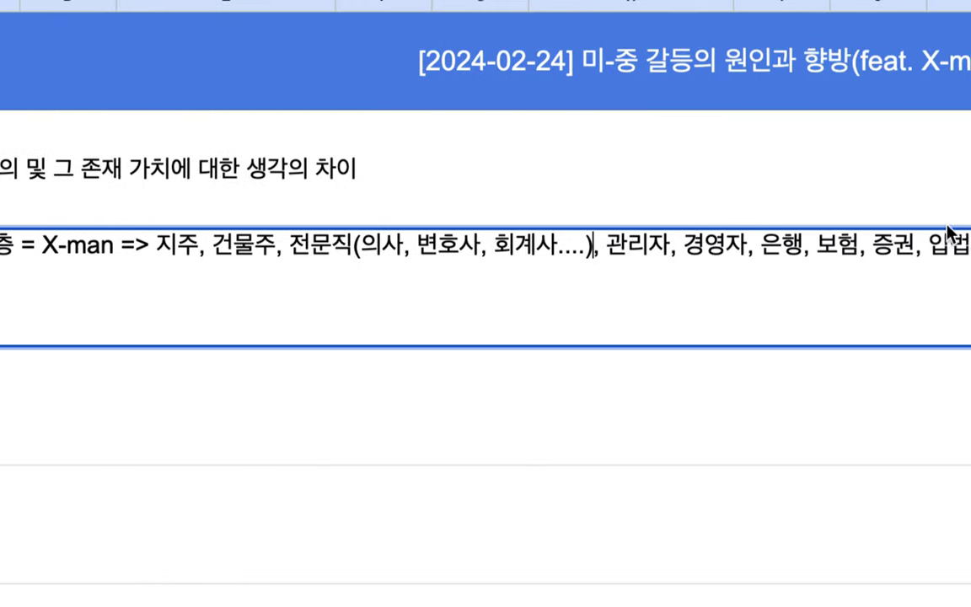
Append "=> 물질에의해서만" after "법원 판사 ...." at the end of the B3 text.
{"action": "left_click", "coordinate": [713, 245]}
{"action": "left_click", "coordinate": [893, 245]}
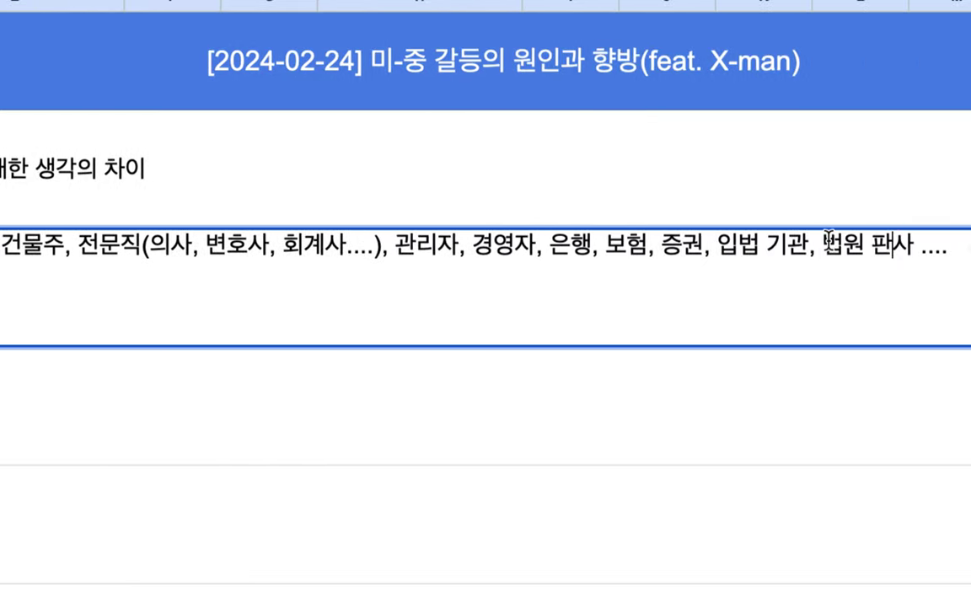
{"action": "left_click_drag", "start_coordinate": [892, 245], "coordinate": [391, 253]}
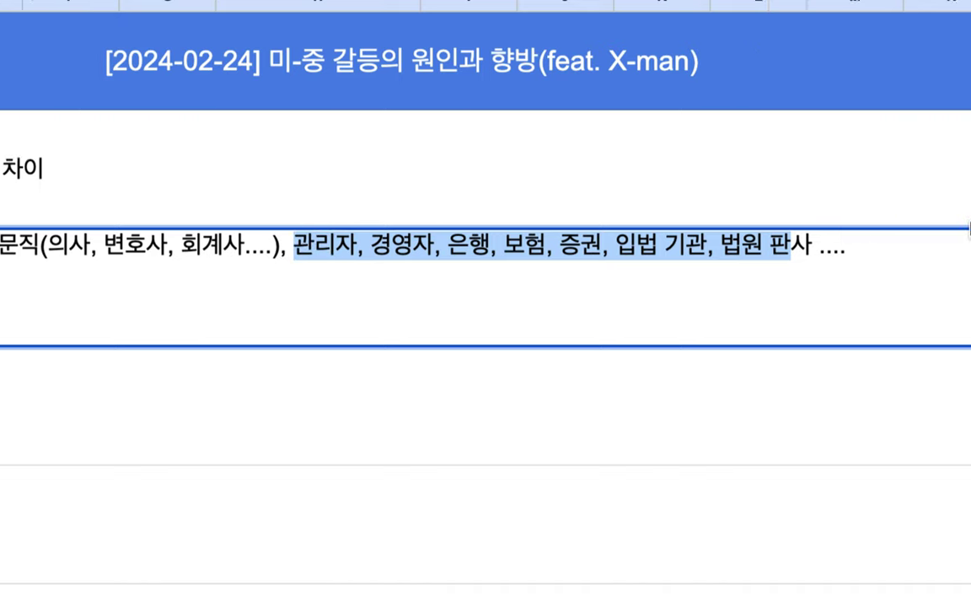
{"action": "left_click", "coordinate": [914, 249]}
{"action": "type", "text": "="}
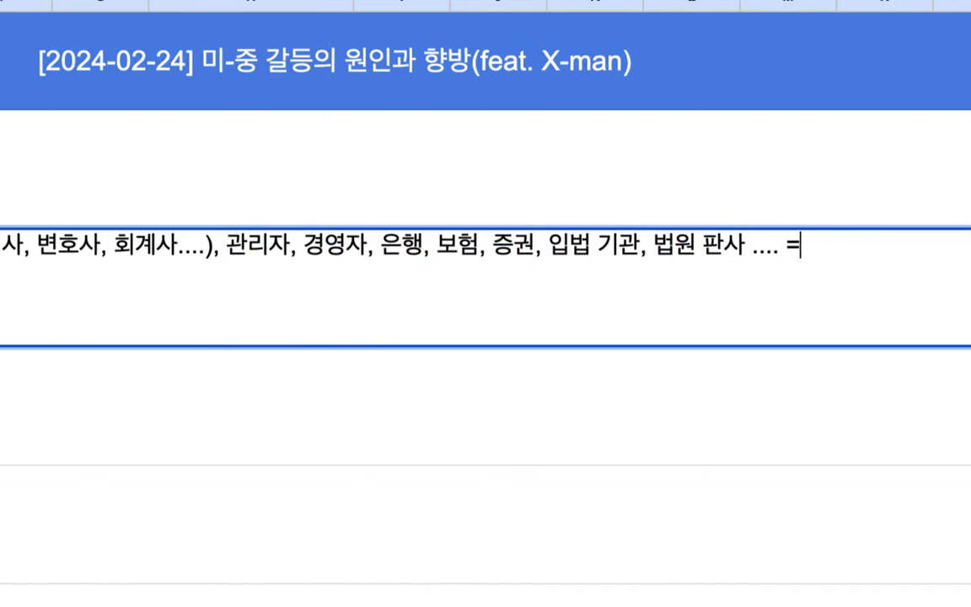
{"action": "type", "text": "> 무지"}
{"action": "key", "text": "BackSpace"}
{"action": "key", "text": "BackSpace"}
{"action": "key", "text": "BackSpace"}
{"action": "type", "text": "물질에의해"}
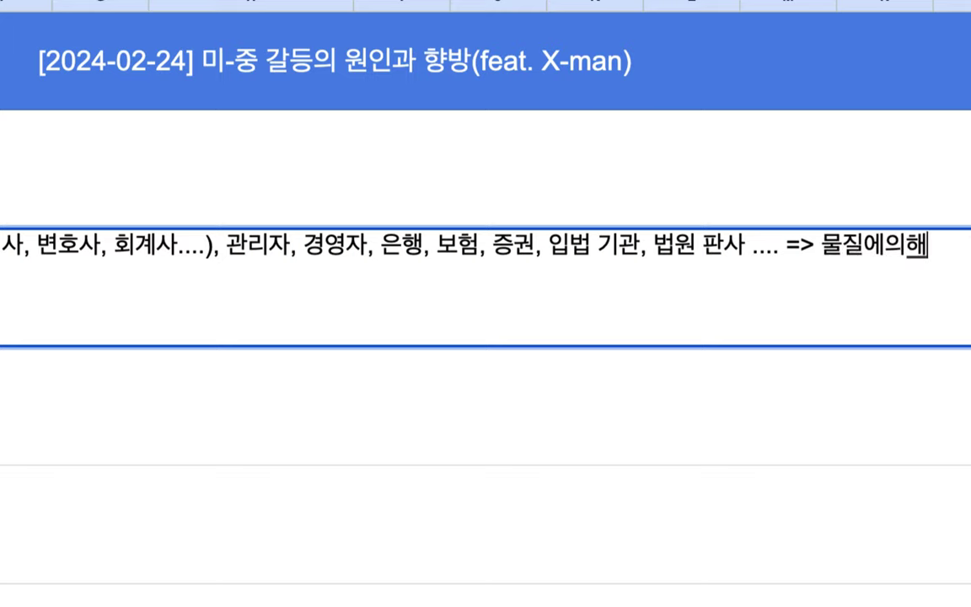
{"action": "type", "text": "서만"}
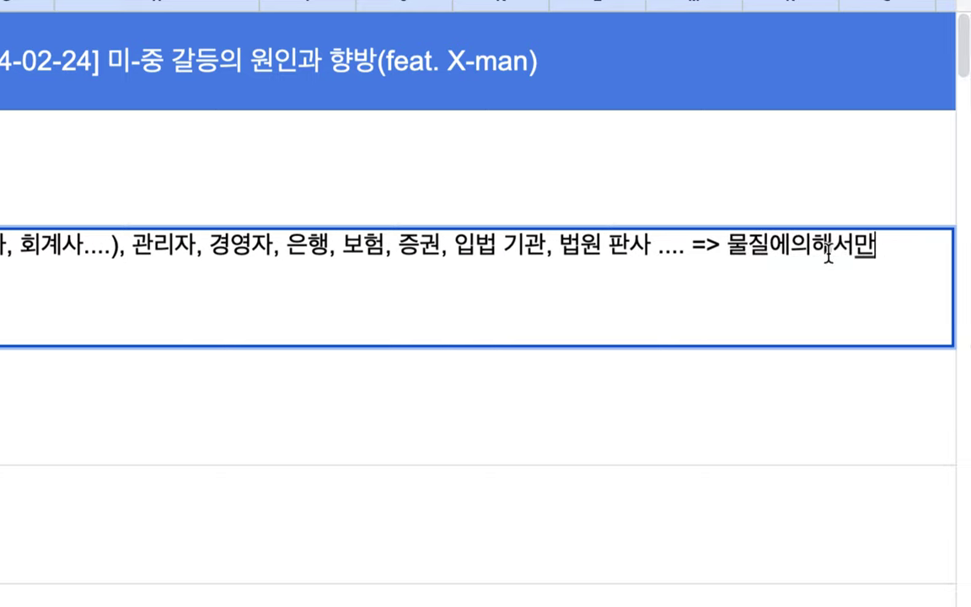
Correct the spacing to "물질에 의해서만" in B3 and complete the sentence with "그 가치가 실현".
{"action": "left_click", "coordinate": [809, 247]}
{"action": "left_click", "coordinate": [897, 252]}
{"action": "type", "text": "그 가"}
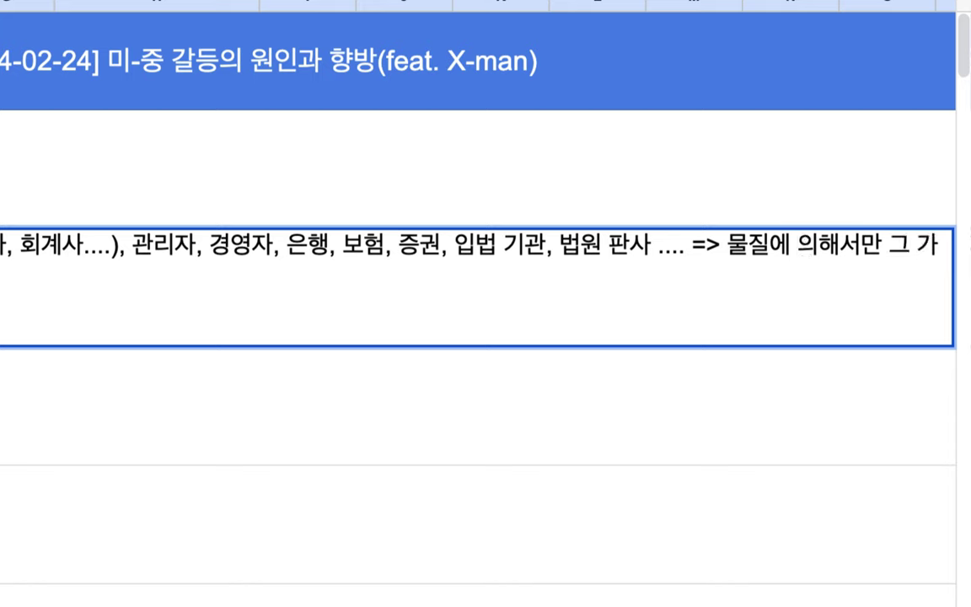
Insert the examples "(자동차, 옷, 건물, 이불, TV, 노트북" directly after 물질 in B3.
{"action": "left_click", "coordinate": [765, 247]}
{"action": "type", "text": "(자동차, 옷"}
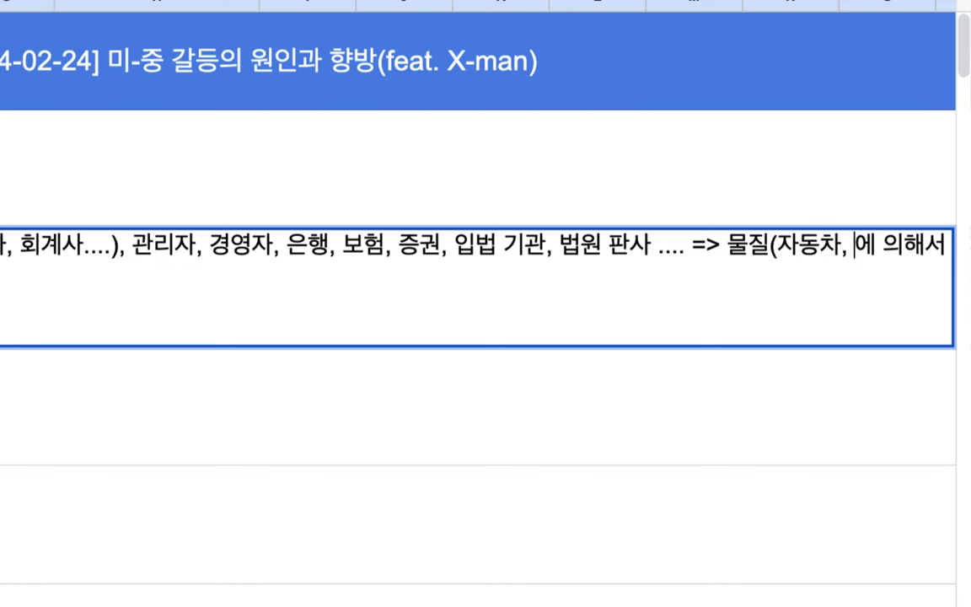
{"action": "type", "text": ", 건물,"}
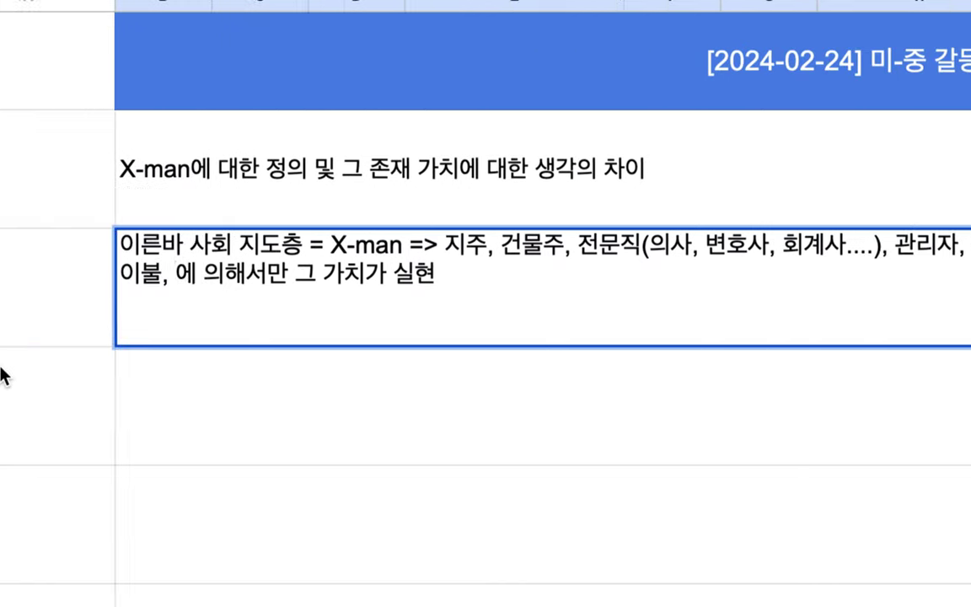
{"action": "type", "text": "TV, "}
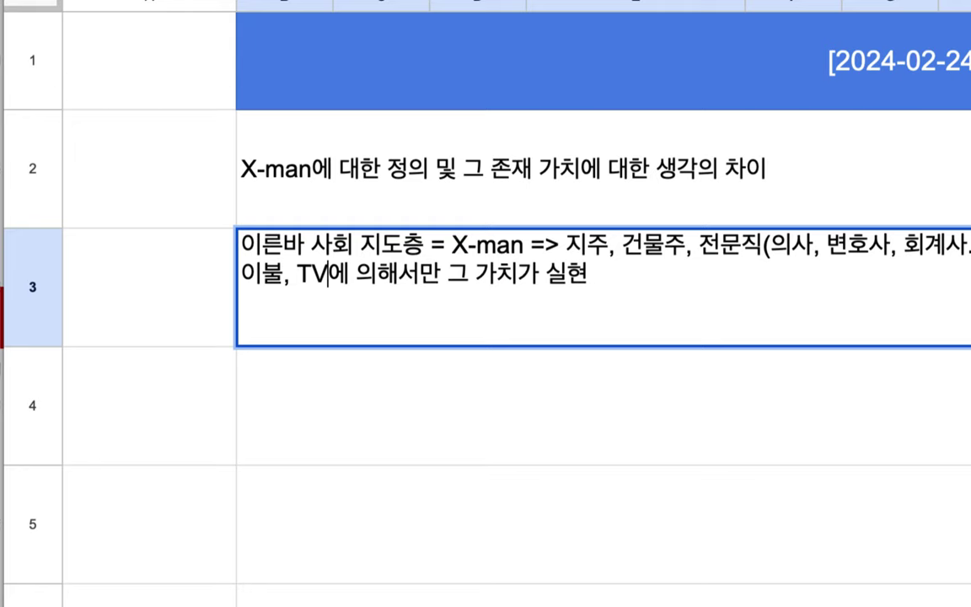
{"action": "type", "text": "shx"}
{"action": "key", "text": "BackSpace"}
{"action": "key", "text": "BackSpace"}
{"action": "key", "text": "BackSpace"}
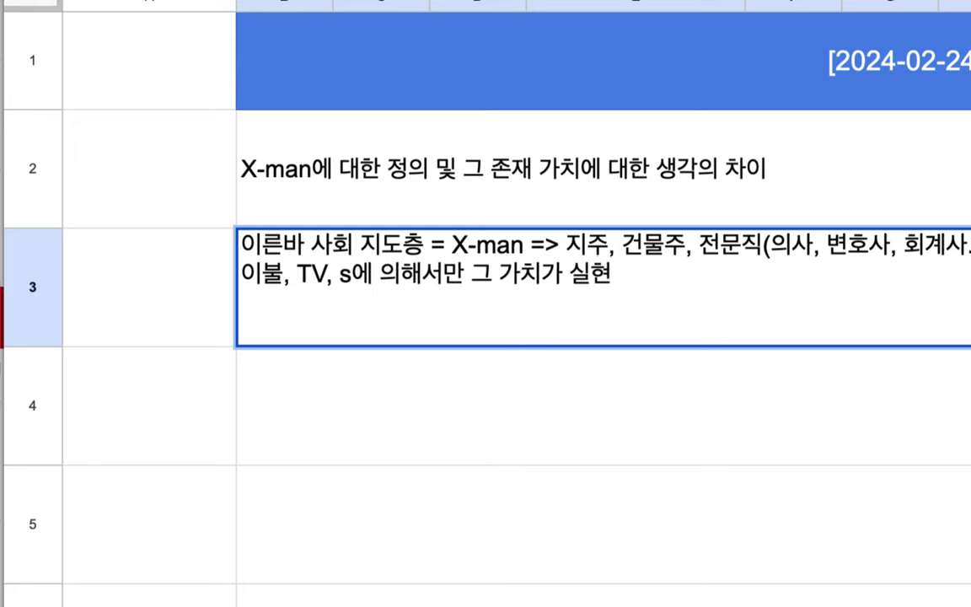
{"action": "type", "text": "노트북"}
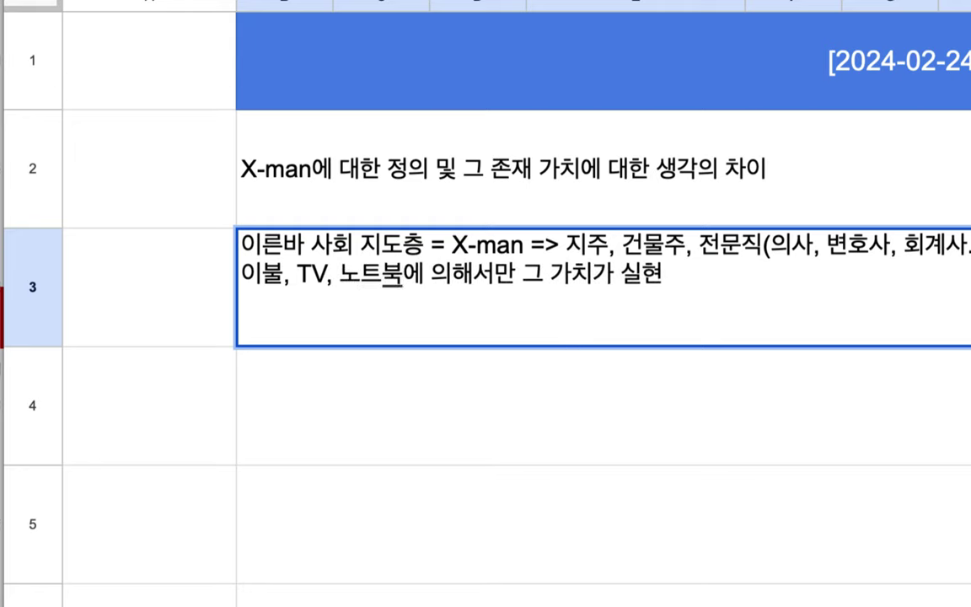
Continue the 물질 examples in B3 with ", 스피커, 스마트폰, 고양이....)" to close the parenthesis.
{"action": "type", "text": ", ㄷ"}
{"action": "key", "text": "BackSpace"}
{"action": "type", "text": "ㅇ"}
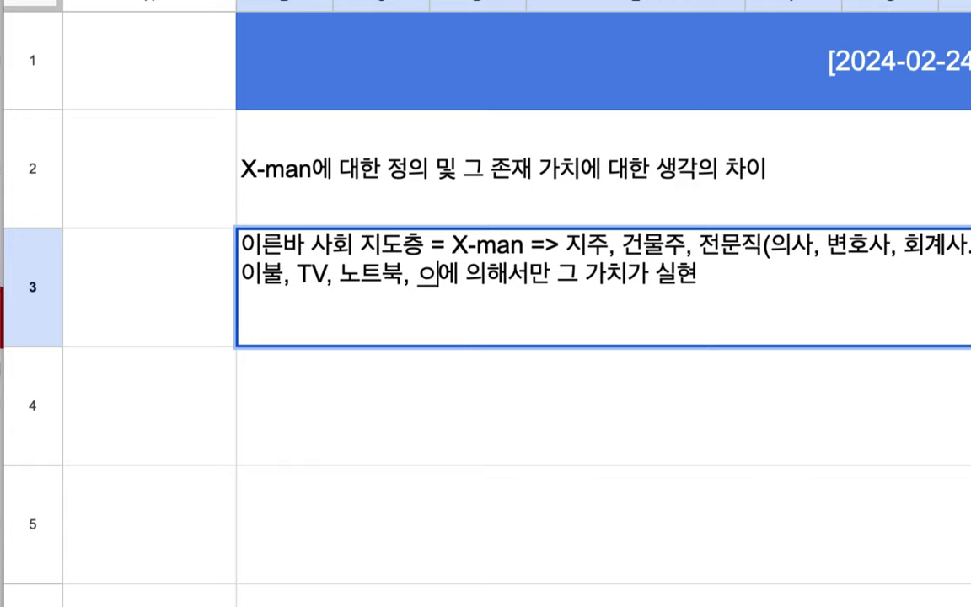
{"action": "type", "text": "스피"}
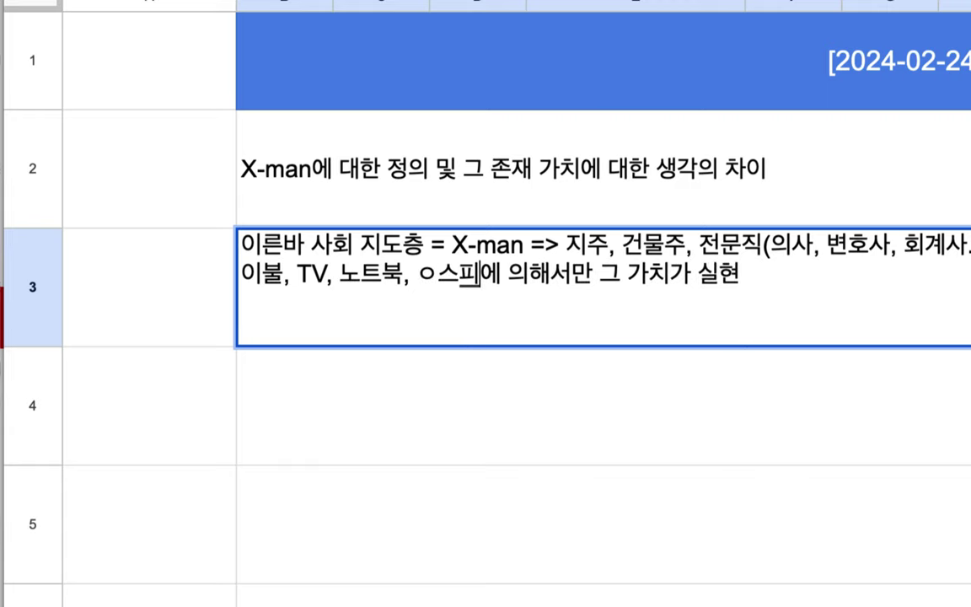
{"action": "key", "text": "BackSpace"}
{"action": "type", "text": "피커, 슴"}
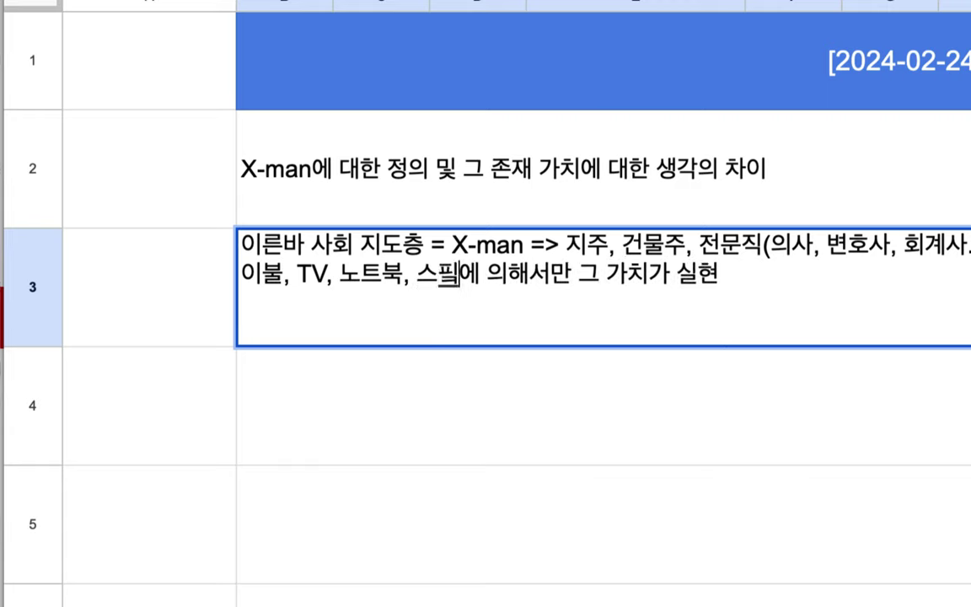
{"action": "type", "text": "마트폰, 공"}
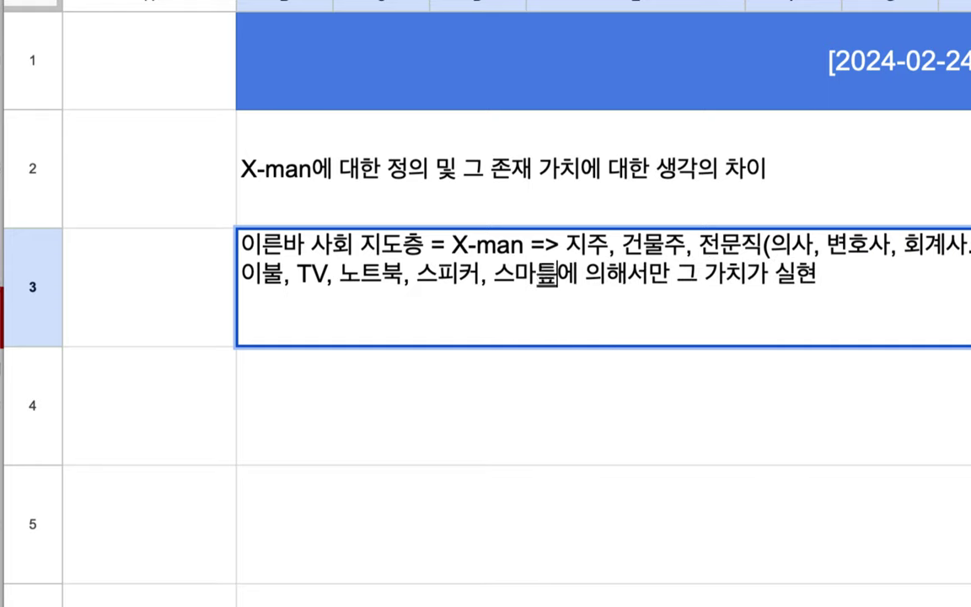
{"action": "type", "text": "양이"}
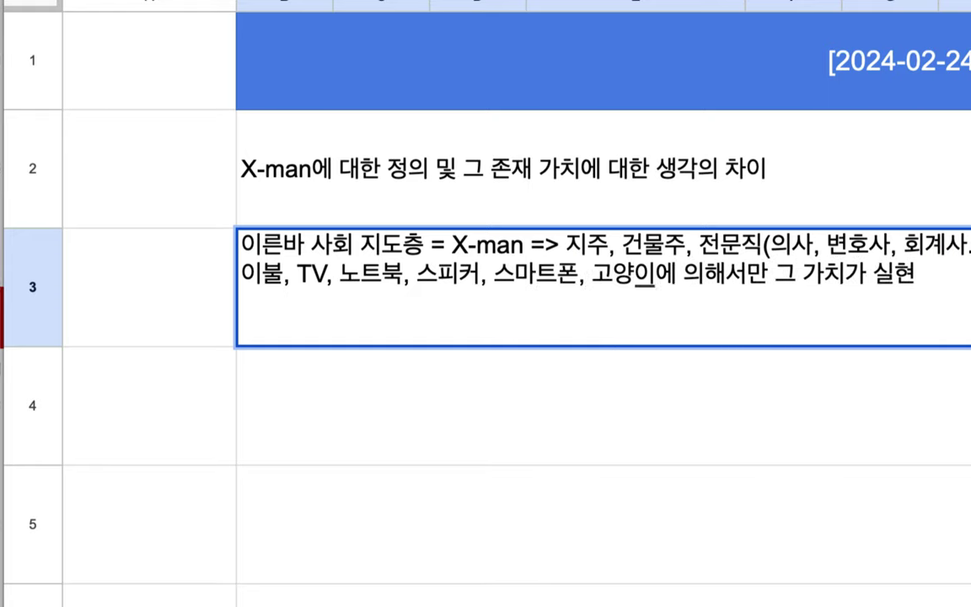
{"action": "type", "text": "....), 관리자, 경영자, 은행, 보험, 증권, 입법 기관, 법원 판사 .... => 물질(자동차, 옷, 건물,"}
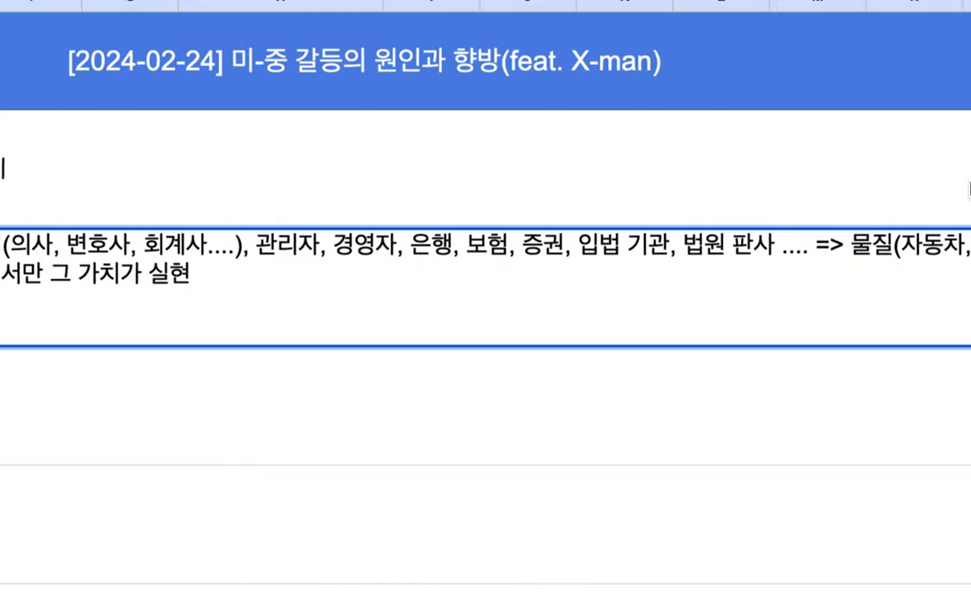
Insert "(100원)" directly after 법원 판사 in the B3 text.
{"action": "left_click_drag", "start_coordinate": [774, 244], "coordinate": [503, 244]}
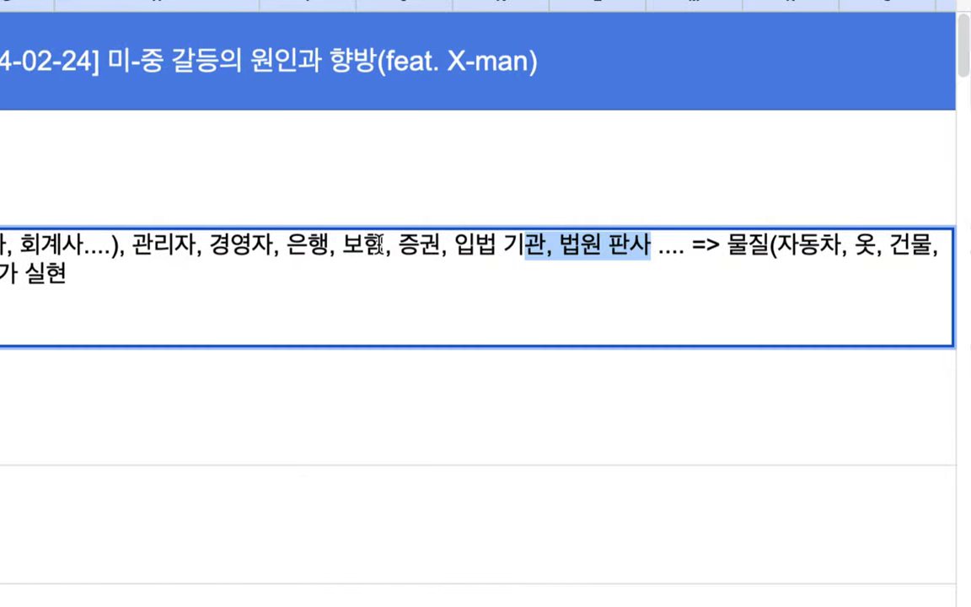
{"action": "left_click_drag", "start_coordinate": [380, 244], "coordinate": [133, 242]}
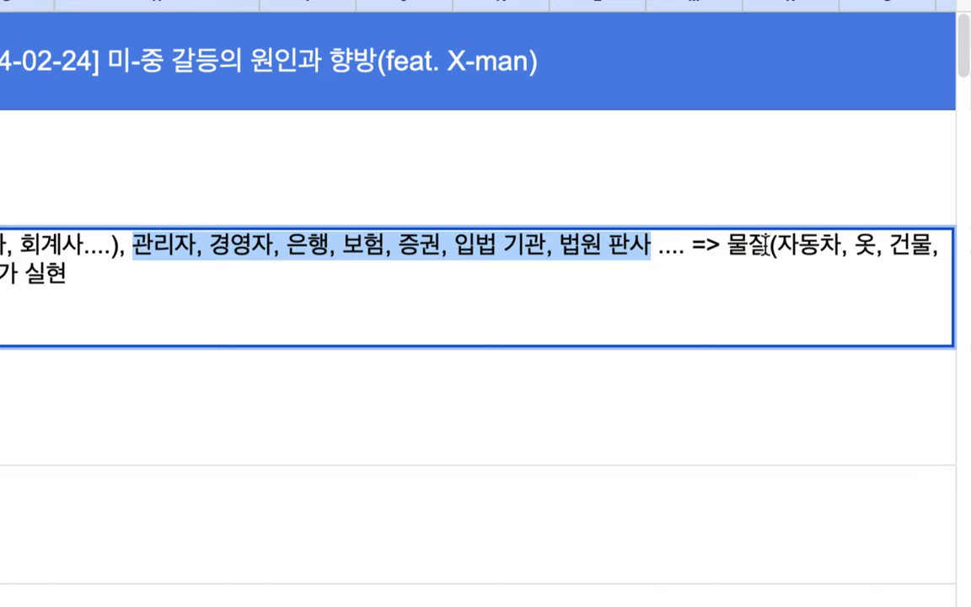
{"action": "left_click_drag", "start_coordinate": [840, 244], "coordinate": [749, 245]}
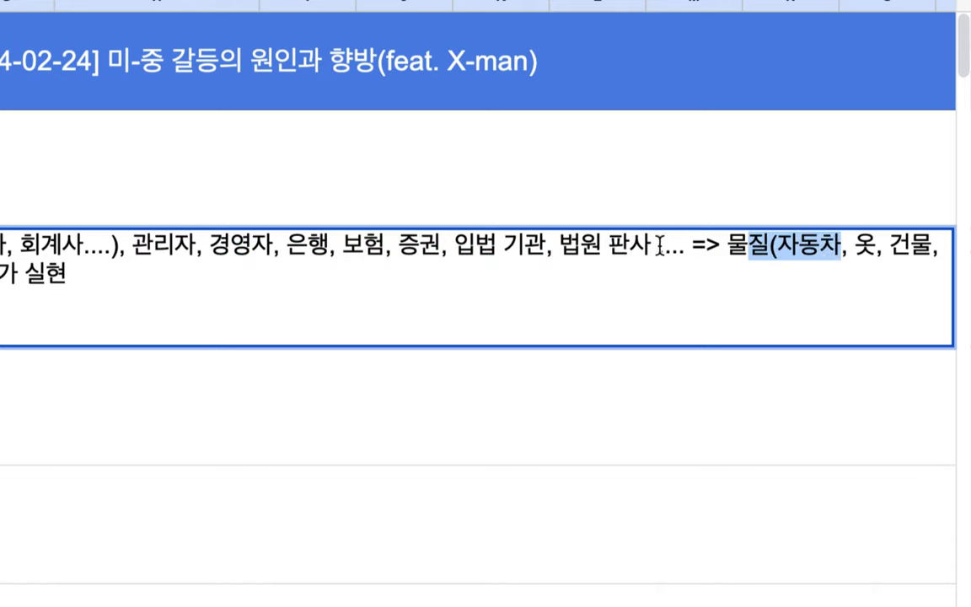
{"action": "left_click", "coordinate": [657, 244]}
{"action": "type", "text": "(100원"}
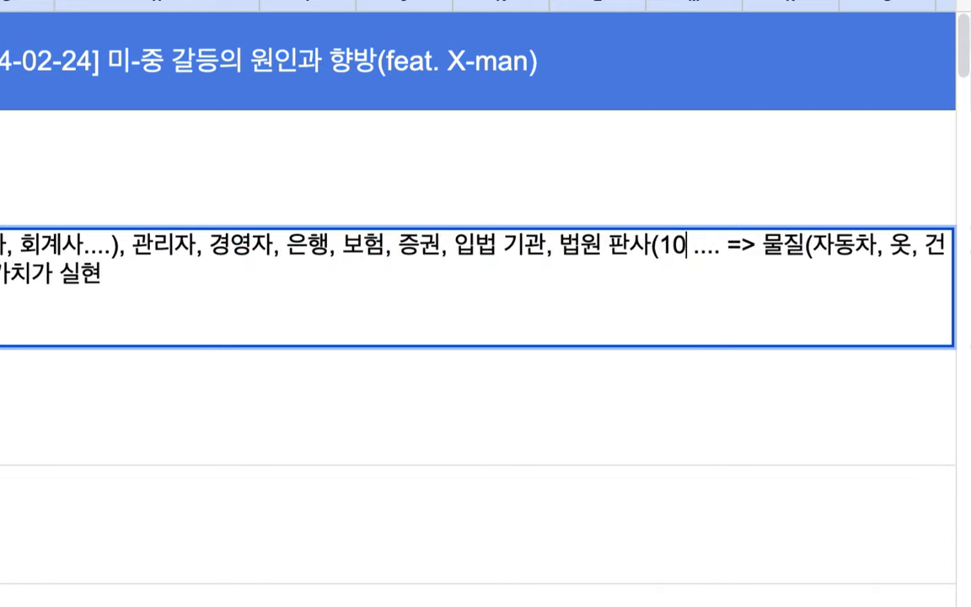
{"action": "type", "text": ")"}
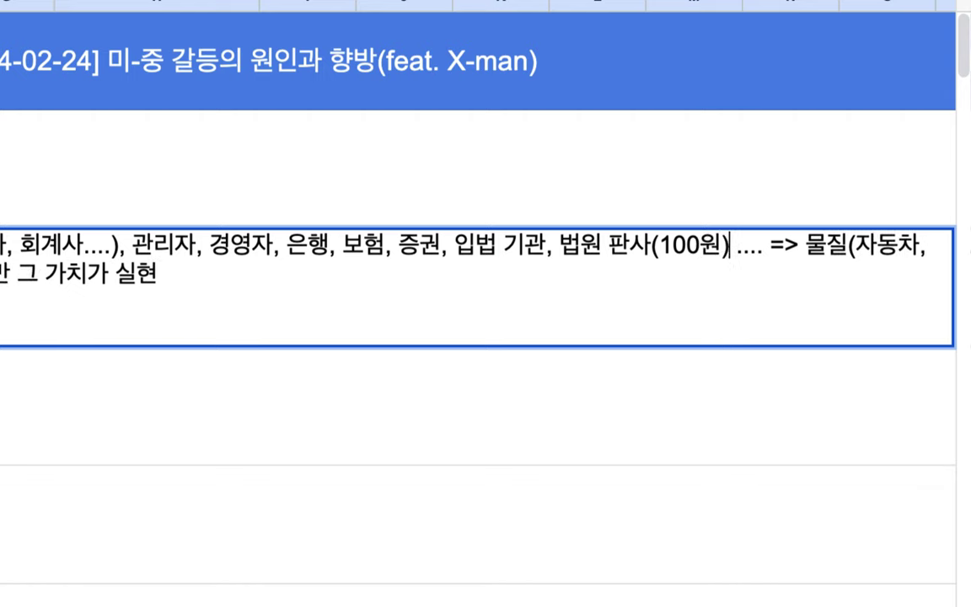
Insert "1원" after 자동차 in the parenthesised 물질 examples in B3.
{"action": "left_click_drag", "start_coordinate": [560, 244], "coordinate": [746, 247]}
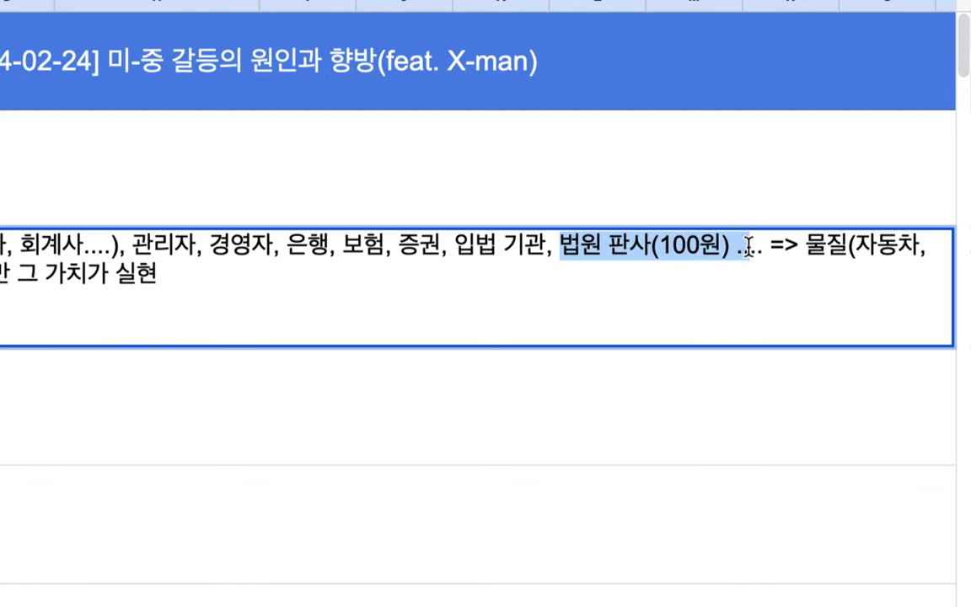
{"action": "left_click", "coordinate": [873, 247]}
{"action": "left_click", "coordinate": [929, 247]}
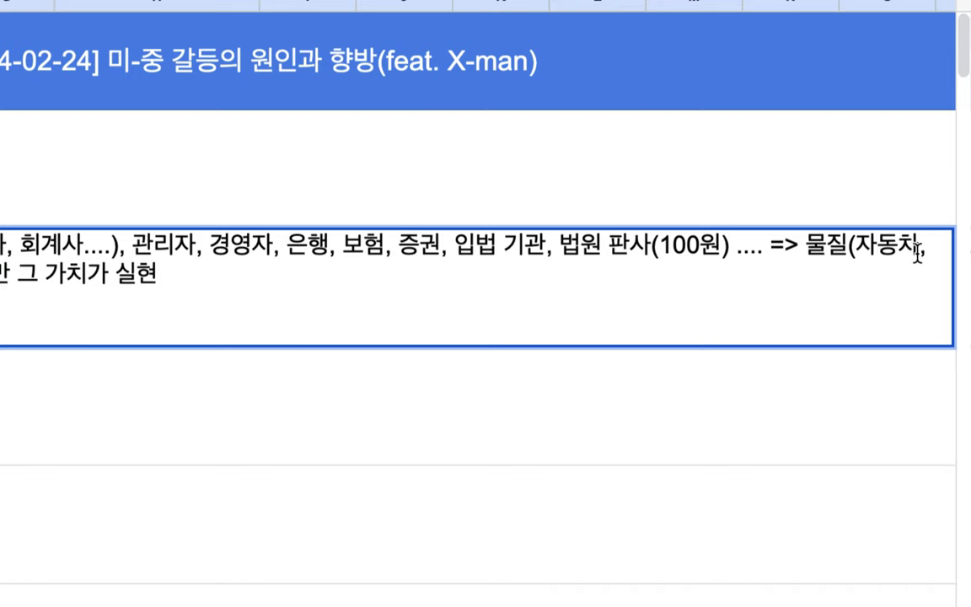
{"action": "key", "text": "BackSpace"}
{"action": "type", "text": "1"}
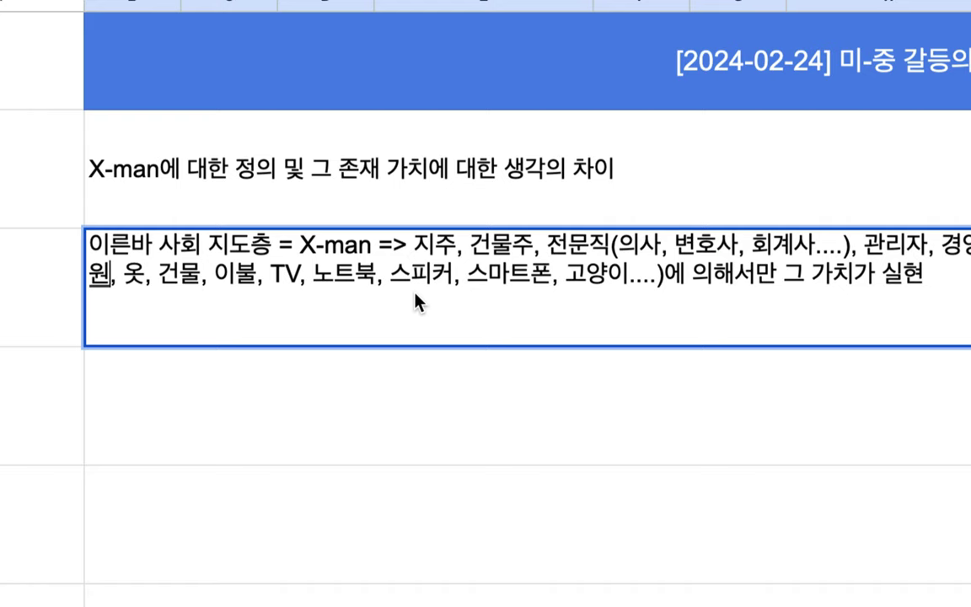
Insert ", 자산가" directly after 지도층 near the start of the B3 text.
{"action": "left_click", "coordinate": [380, 247]}
{"action": "left_click_drag", "start_coordinate": [278, 246], "coordinate": [99, 245]}
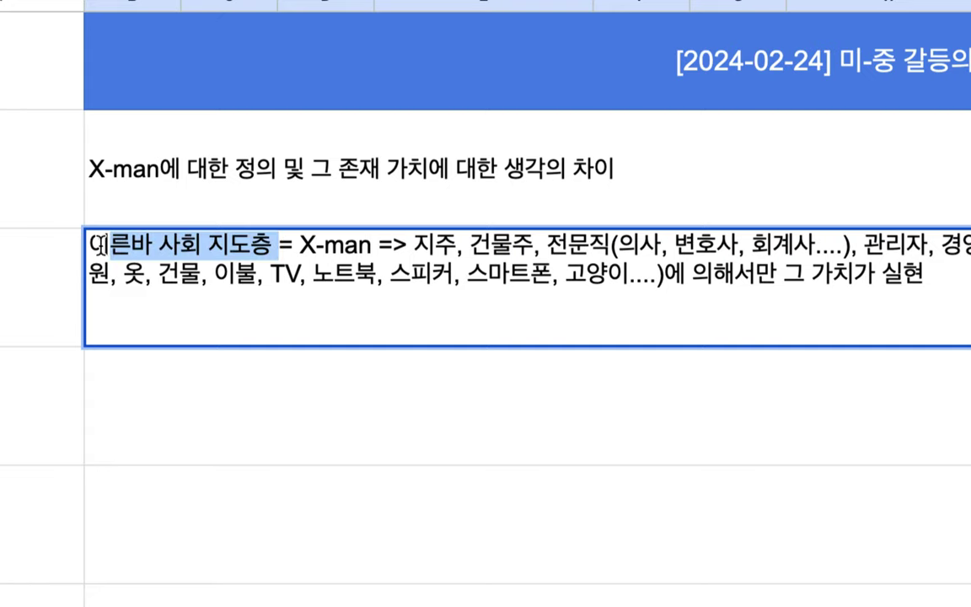
{"action": "left_click", "coordinate": [271, 245]}
{"action": "key", "text": "BackSpace"}
{"action": "type", "text": ","}
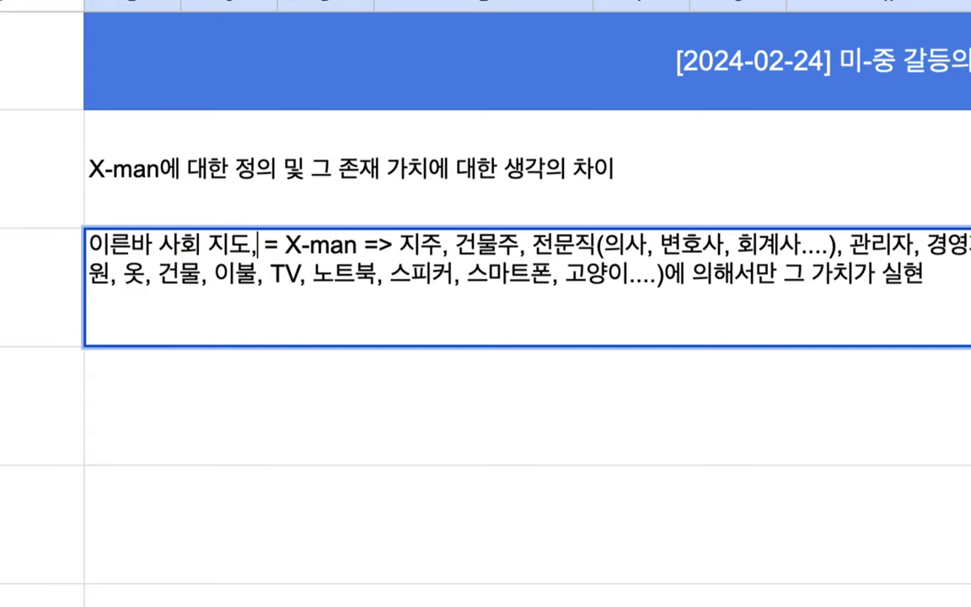
{"action": "key", "text": "BackSpace"}
{"action": "type", "text": "층,"}
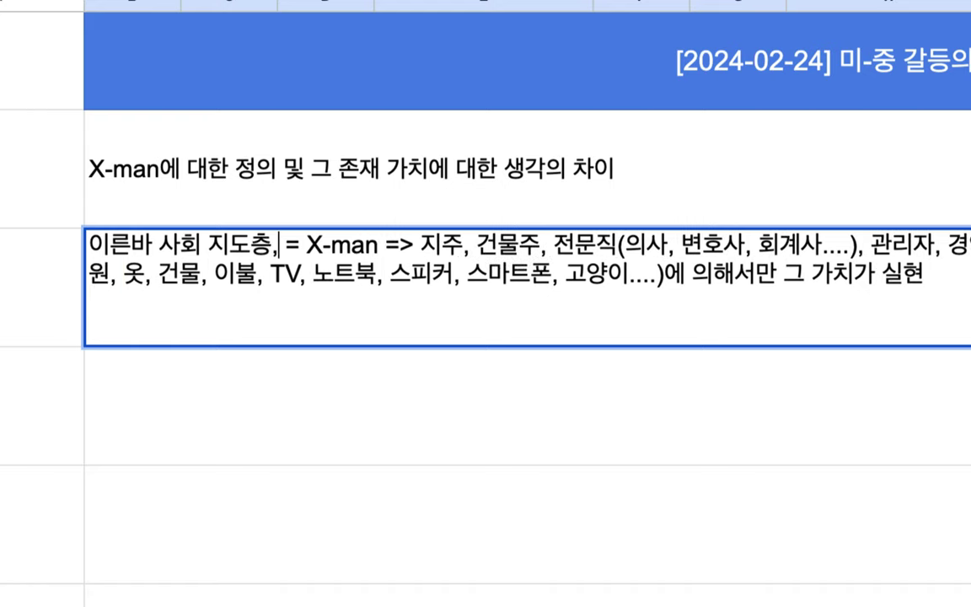
{"action": "type", "text": " 재"}
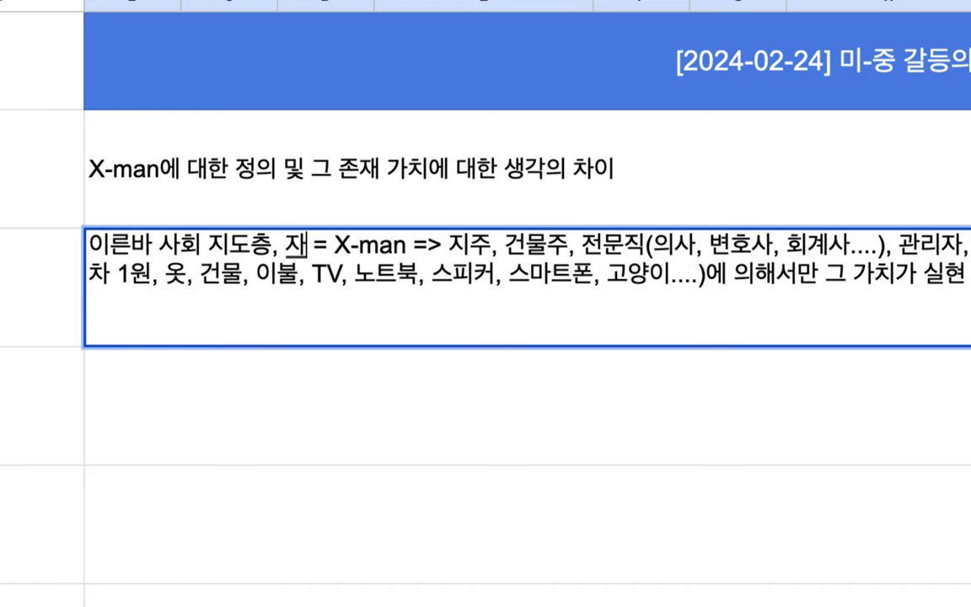
{"action": "key", "text": "BackSpace"}
{"action": "type", "text": "산개"}
{"action": "key", "text": "BackSpace"}
{"action": "type", "text": "ㅐ"}
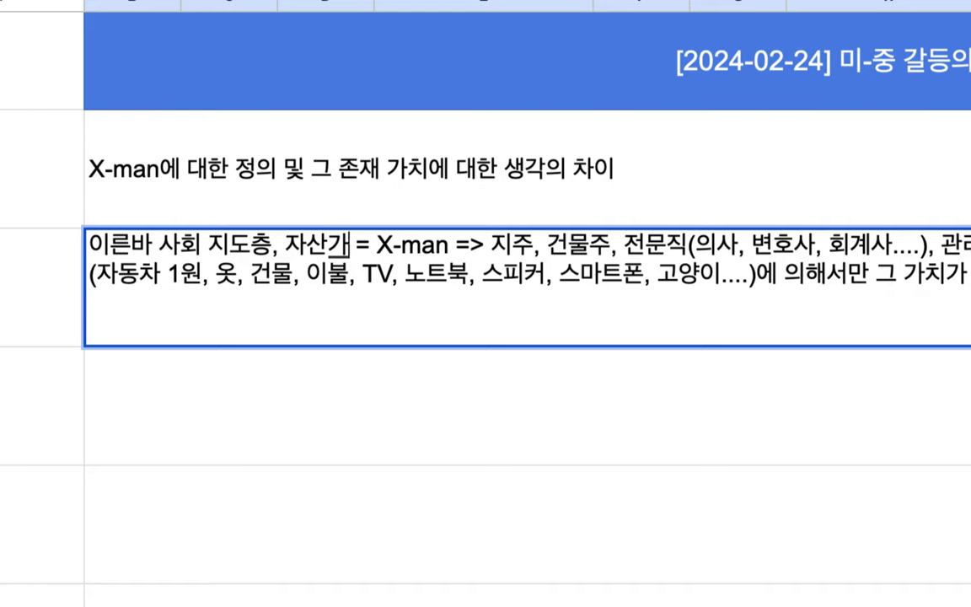
Extend the group list before "= X-man" in B3 with ", 고소득 전문직....".
{"action": "type", "text": ", "}
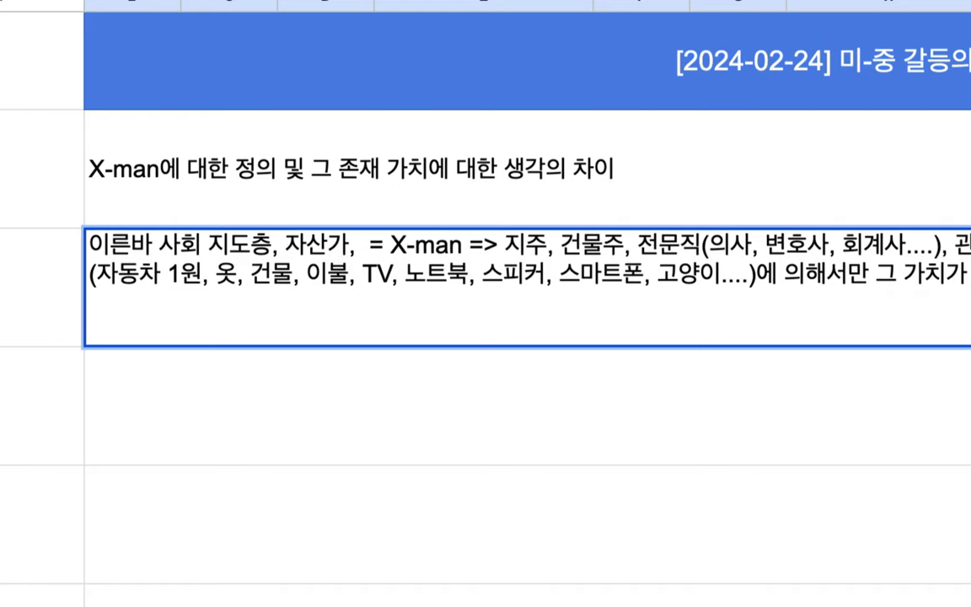
{"action": "type", "text": "고"}
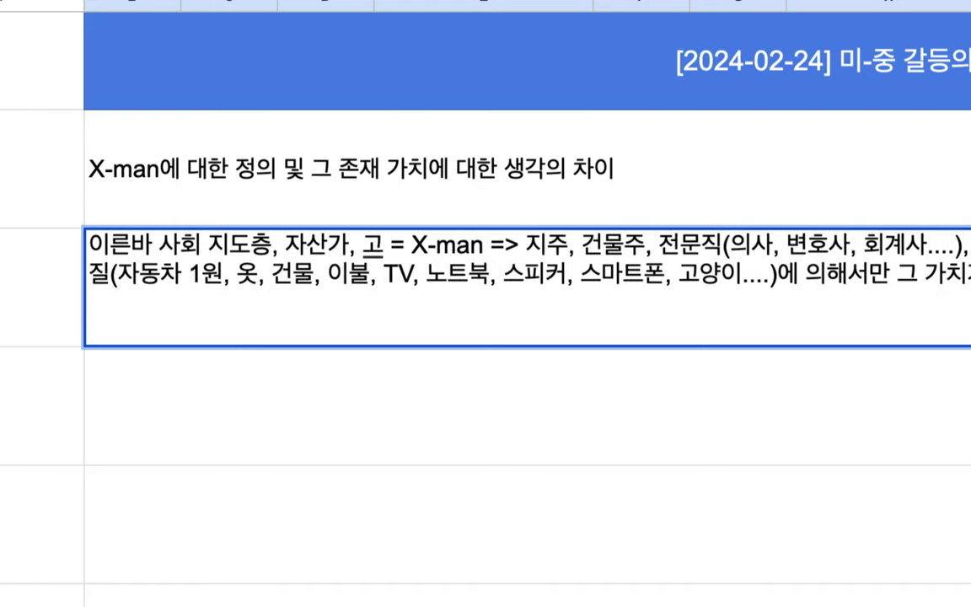
{"action": "type", "text": "소득 젠"}
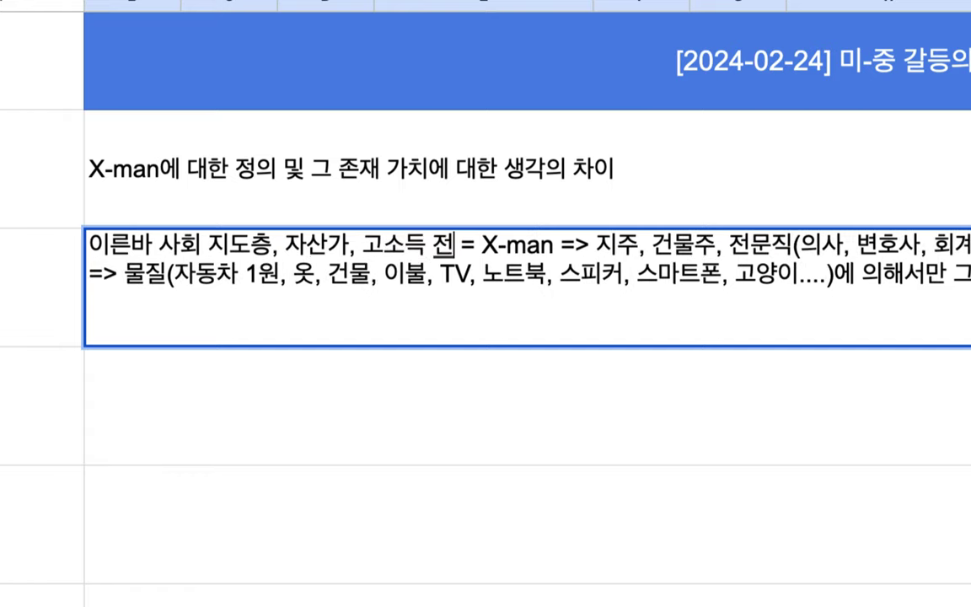
{"action": "type", "text": "문직...."}
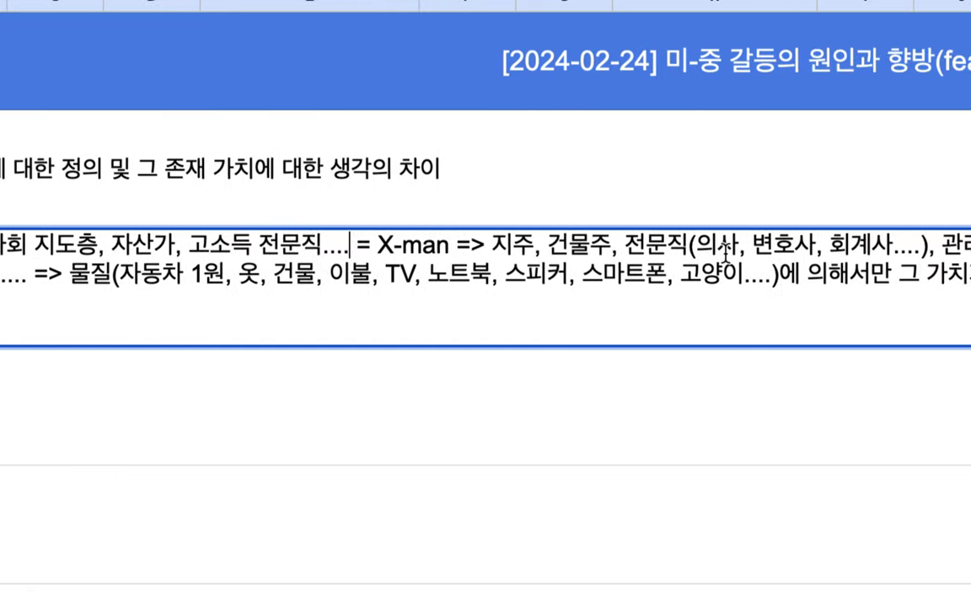
Insert the amounts "2억~3억, 2천~3천만" after 의사 in the 전문직 parenthesis of B3 and finish editing the cell.
{"action": "left_click_drag", "start_coordinate": [667, 246], "coordinate": [745, 250]}
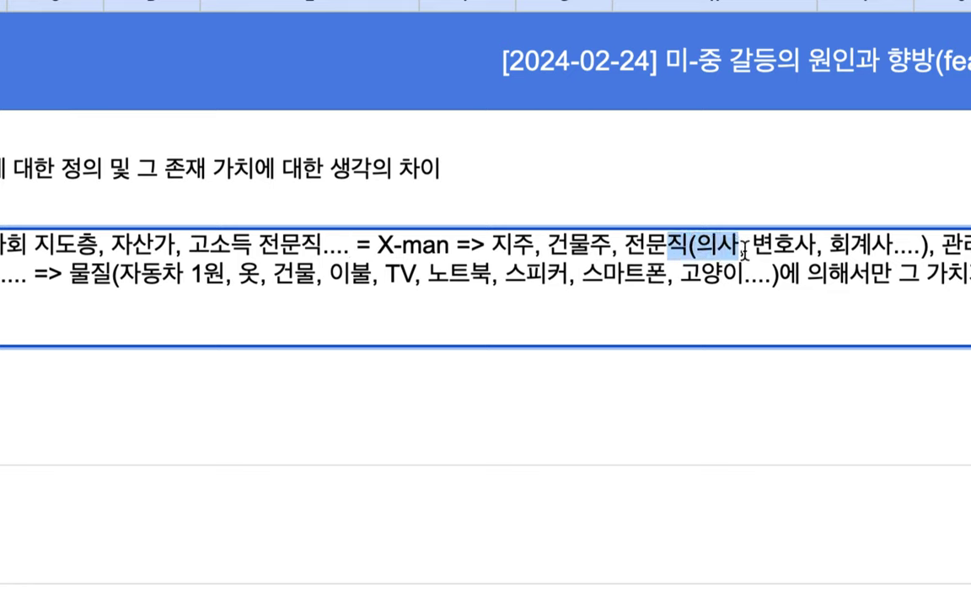
{"action": "left_click", "coordinate": [743, 247]}
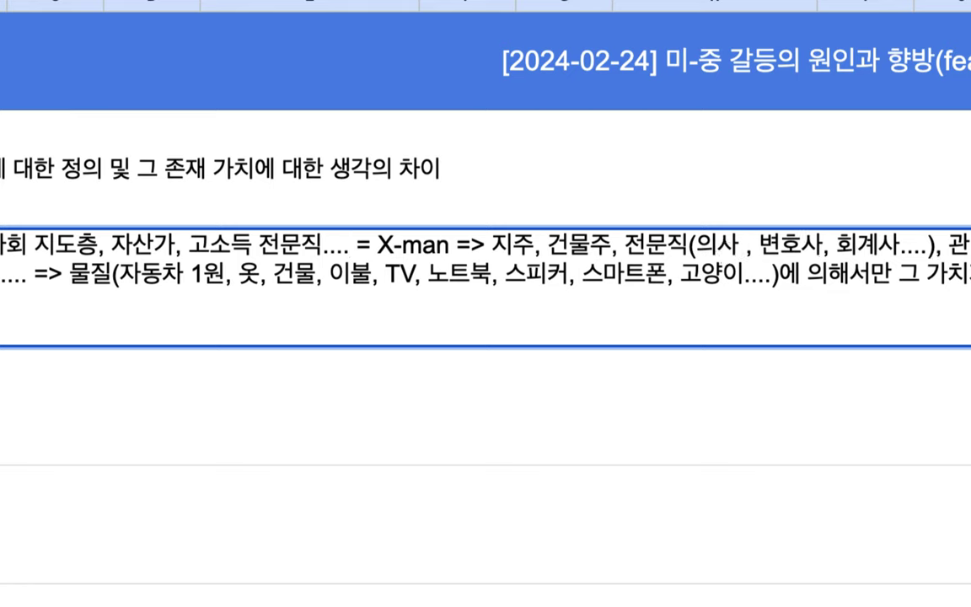
{"action": "type", "text": "2어"}
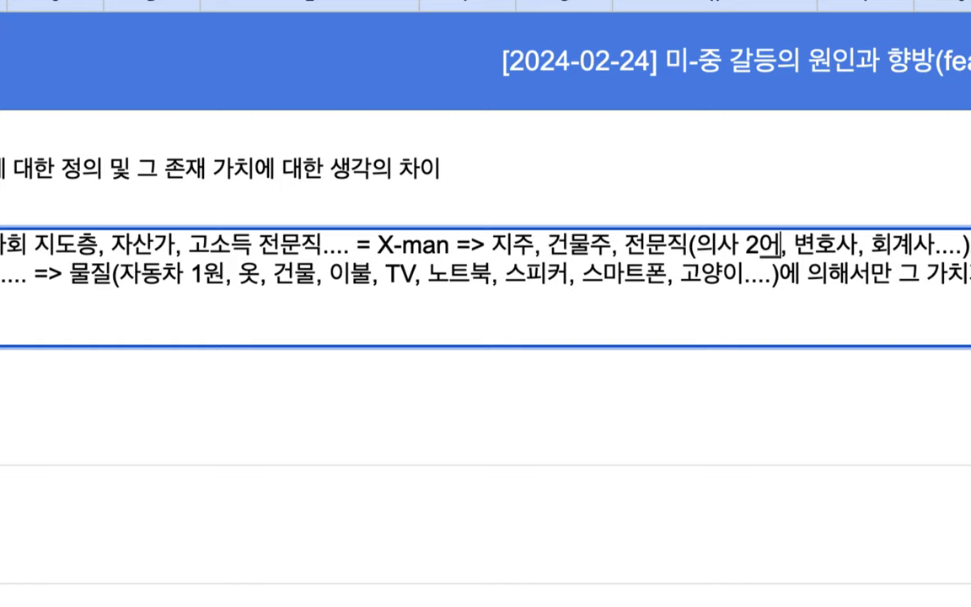
{"action": "type", "text": "ㄱ~3"}
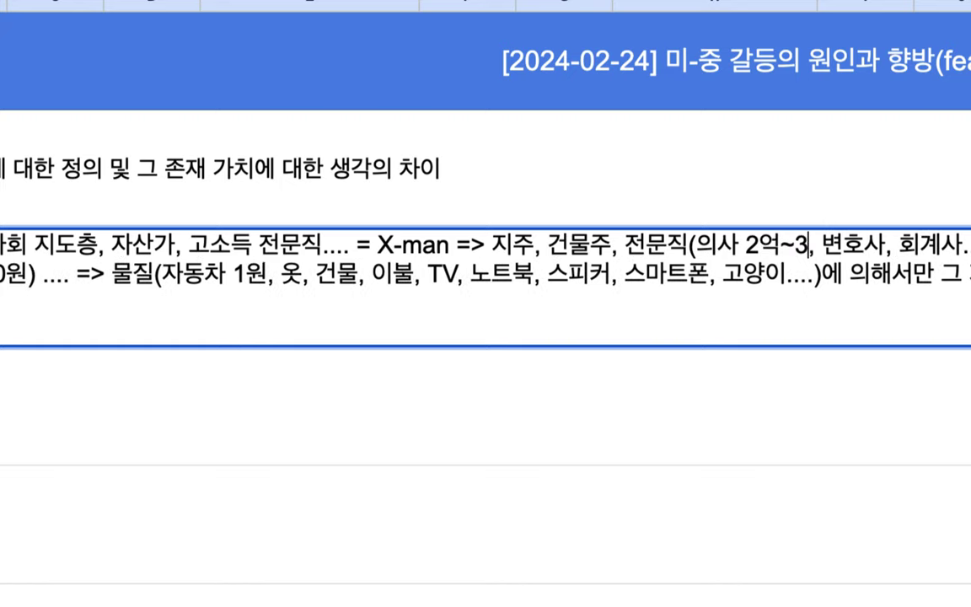
{"action": "type", "text": "어ㄱ, 2"}
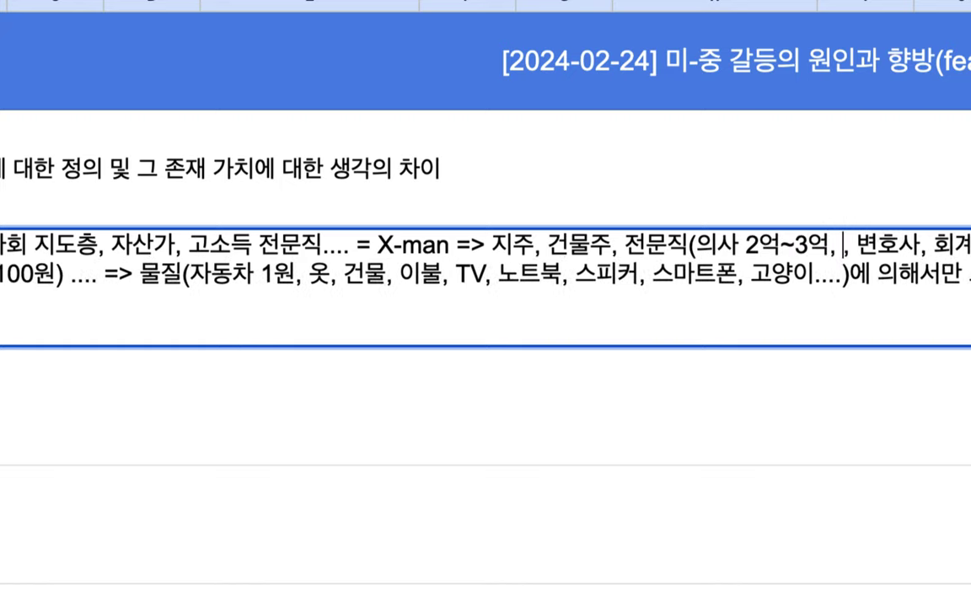
{"action": "type", "text": "천~"}
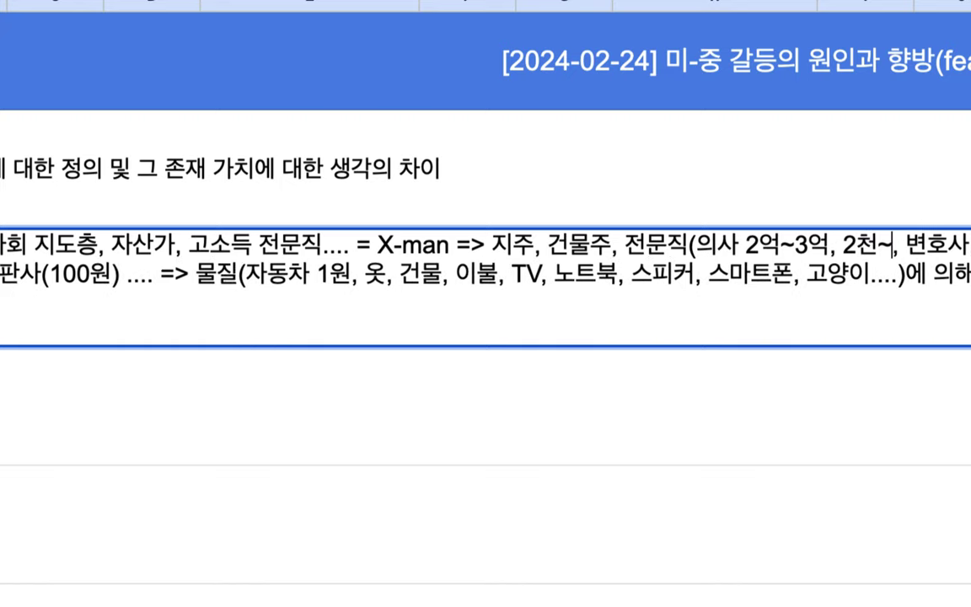
{"action": "type", "text": "3천만"}
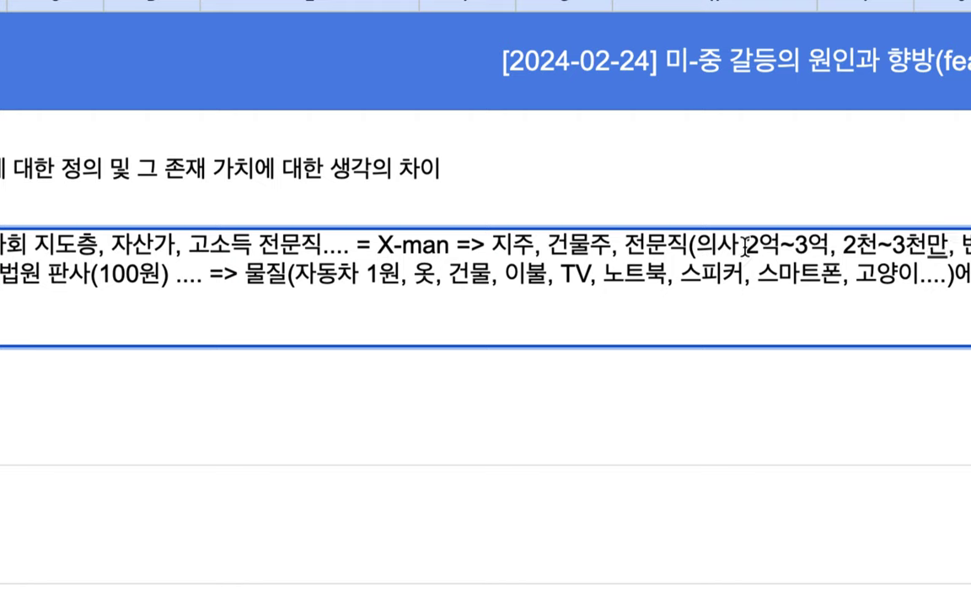
{"action": "left_click_drag", "start_coordinate": [698, 245], "coordinate": [952, 245]}
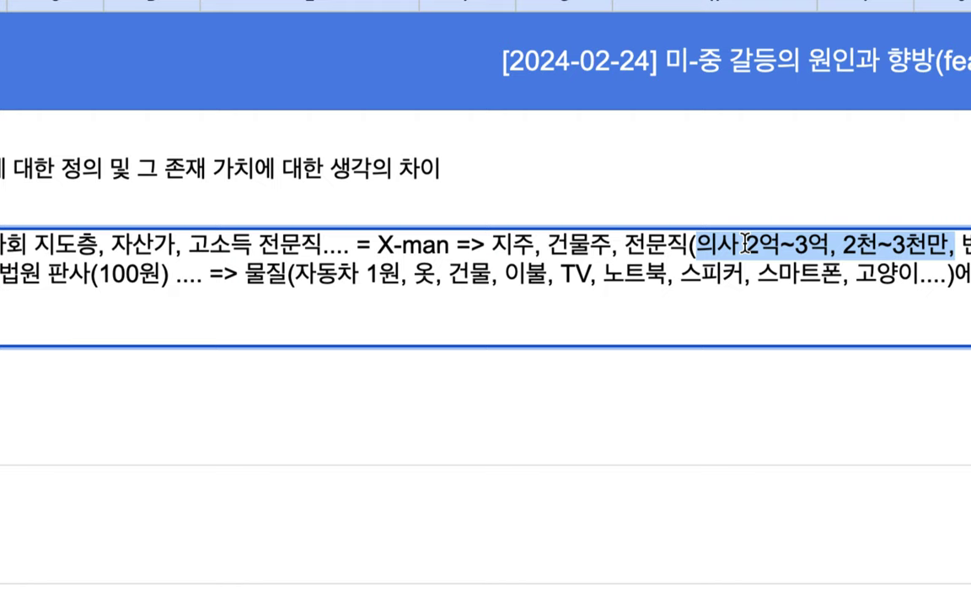
{"action": "left_click", "coordinate": [650, 262]}
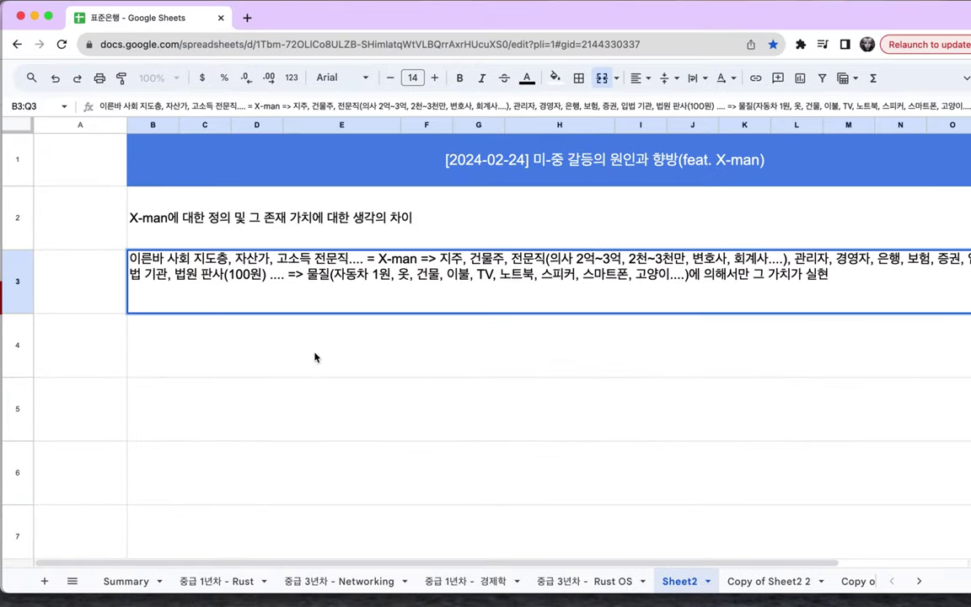
{"action": "left_click", "coordinate": [317, 352]}
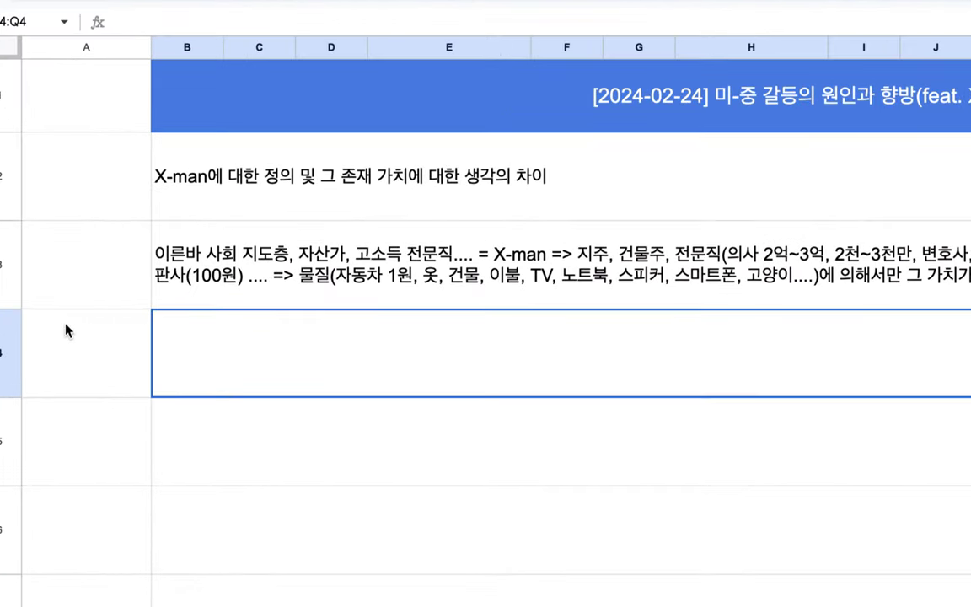
Add a second line to the X-man heading in B2 starting with "미국은 X-man이 GDP의 30%를".
{"action": "double_click", "coordinate": [192, 231]}
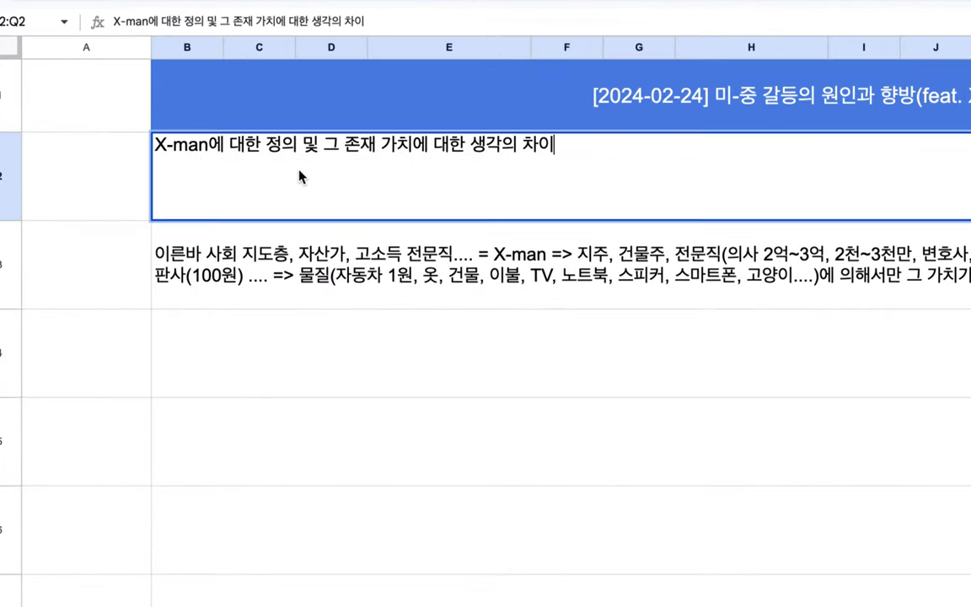
{"action": "left_click_drag", "start_coordinate": [338, 145], "coordinate": [447, 145]}
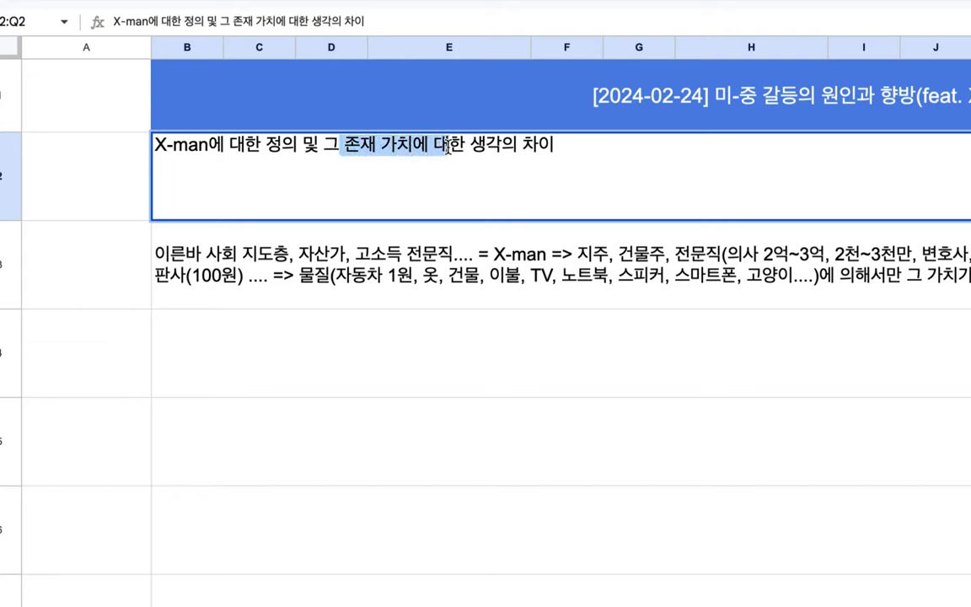
{"action": "left_click", "coordinate": [576, 150]}
{"action": "key", "text": "alt+Return"}
{"action": "type", "text": "미국"}
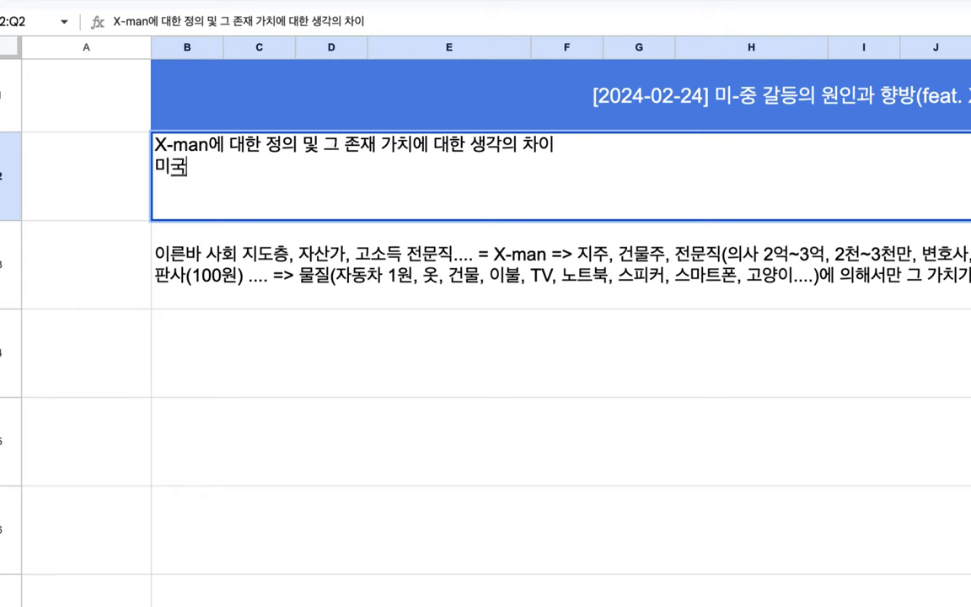
{"action": "type", "text": "은 X-man이"}
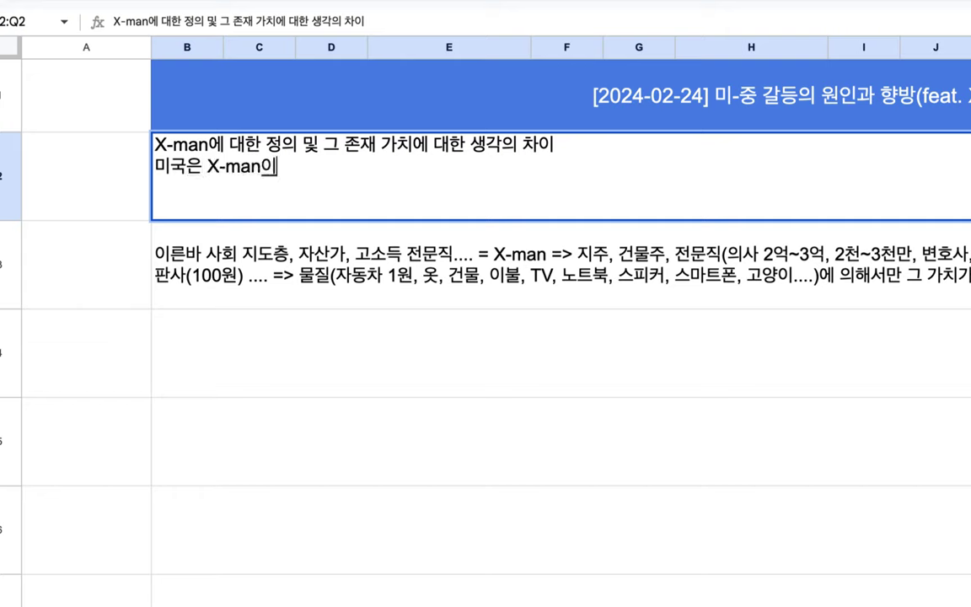
{"action": "type", "text": " GDP의 30"}
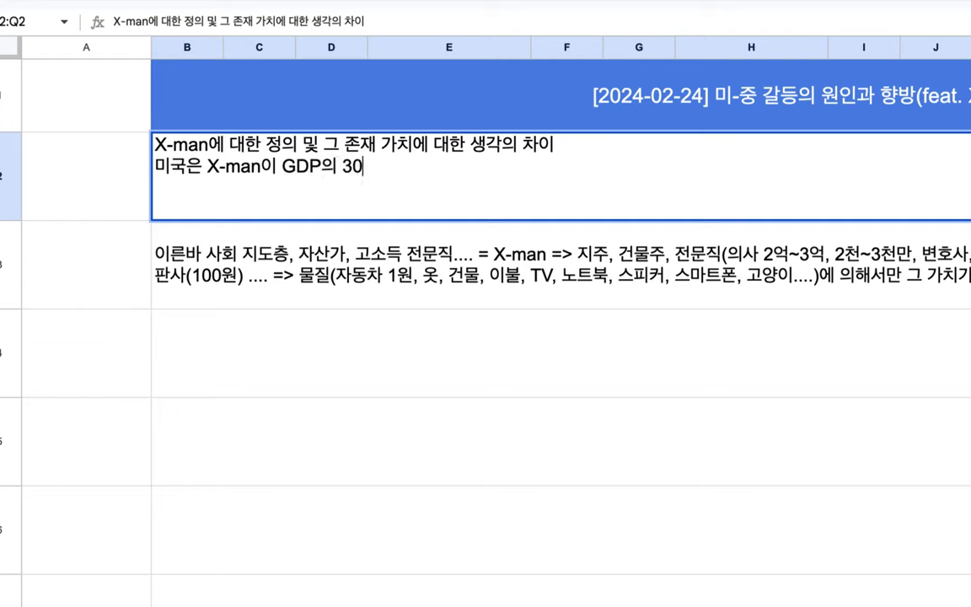
{"action": "type", "text": "%를 갖"}
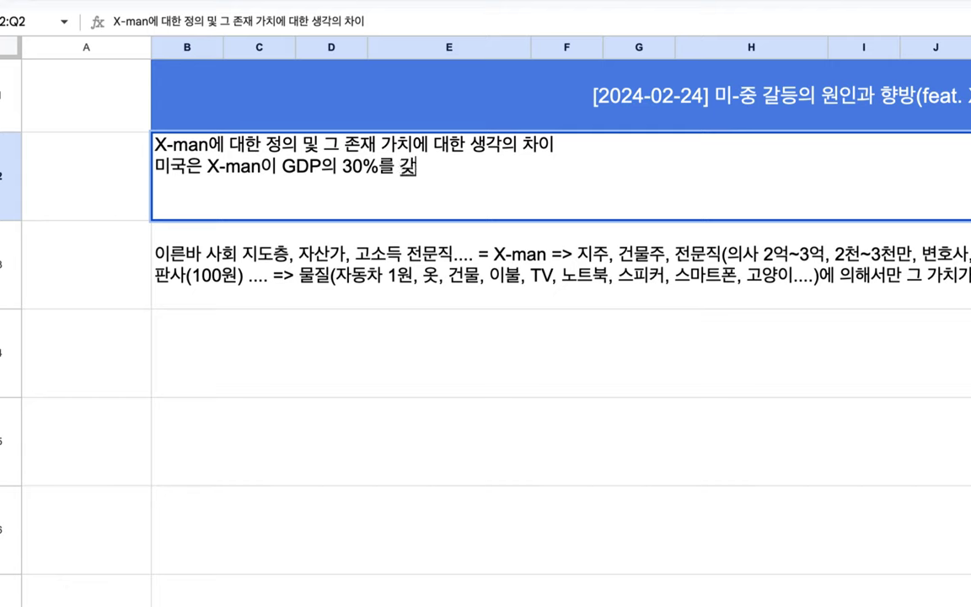
Complete the second line of B2 with "가져가더라도, 대안이 없다.".
{"action": "key", "text": "BackSpace"}
{"action": "type", "text": "가져가더래"}
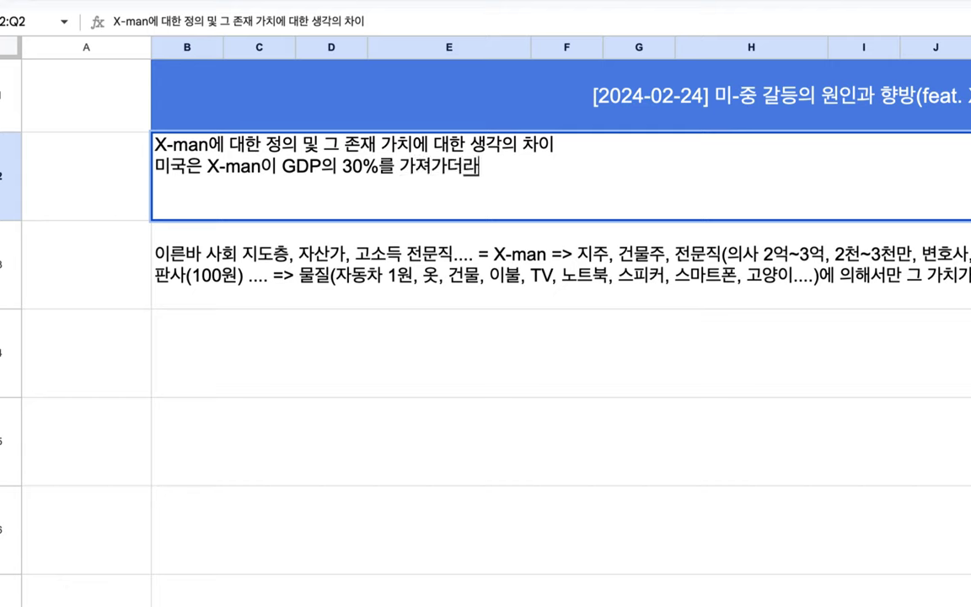
{"action": "key", "text": "BackSpace"}
{"action": "type", "text": "라도, 대애"}
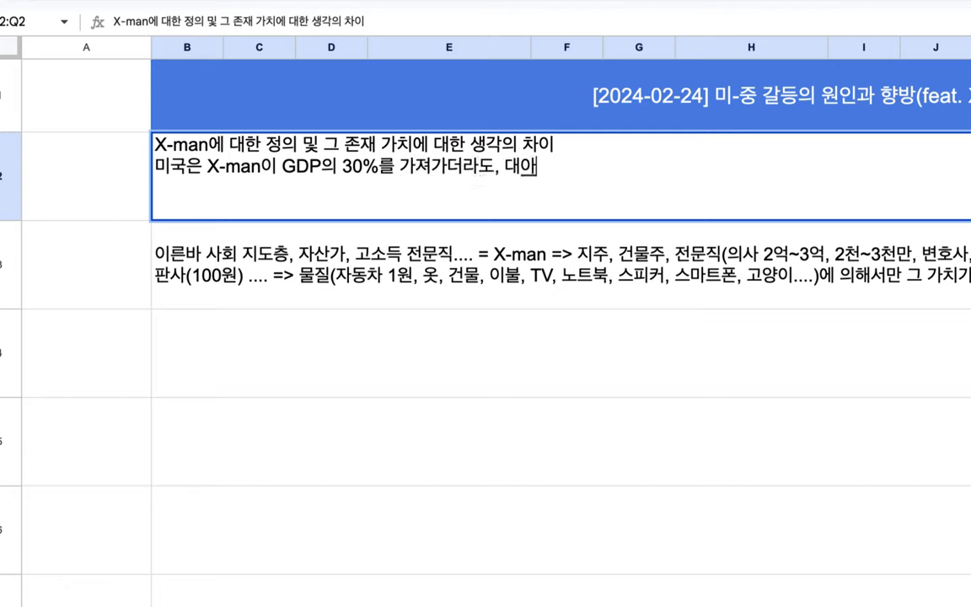
{"action": "key", "text": "BackSpace"}
{"action": "type", "text": "안이 ㅇ없"}
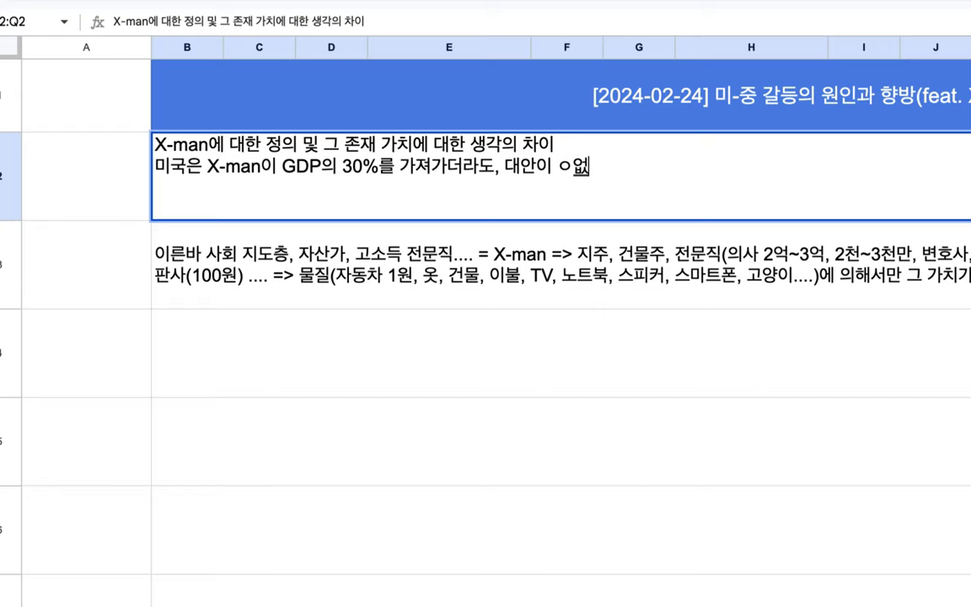
{"action": "key", "text": "BackSpace"}
{"action": "key", "text": "BackSpace"}
{"action": "key", "text": "BackSpace"}
{"action": "key", "text": "BackSpace"}
{"action": "type", "text": "없다."}
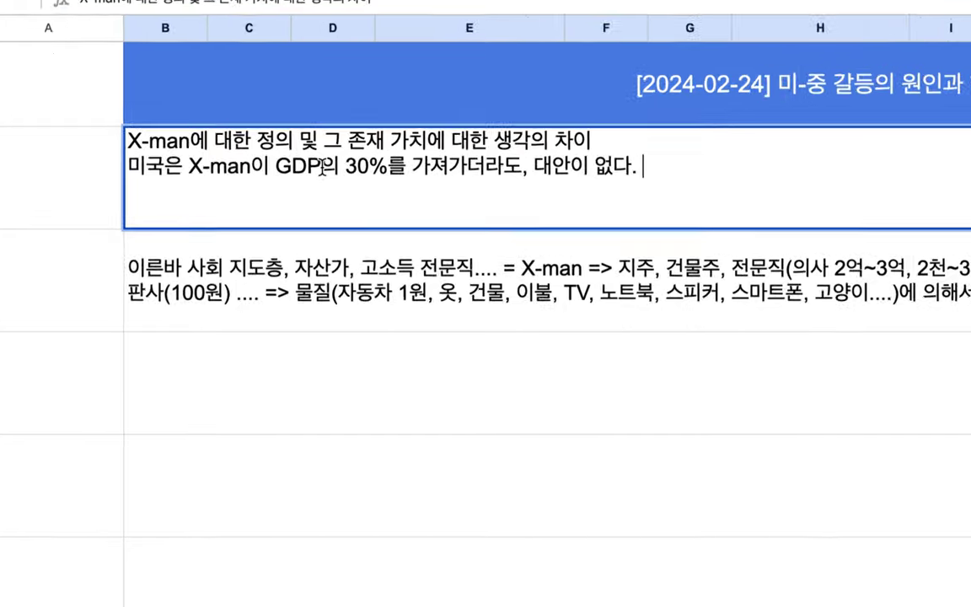
Change the GDP share in the second line of B2 to 60%, keeping a space before the number.
{"action": "left_click_drag", "start_coordinate": [184, 167], "coordinate": [268, 171]}
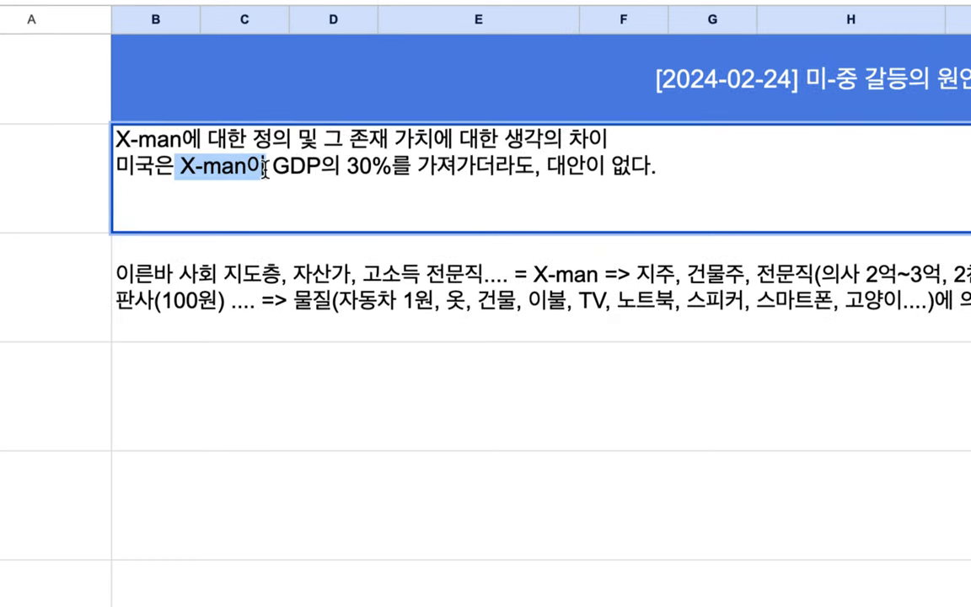
{"action": "left_click", "coordinate": [348, 144]}
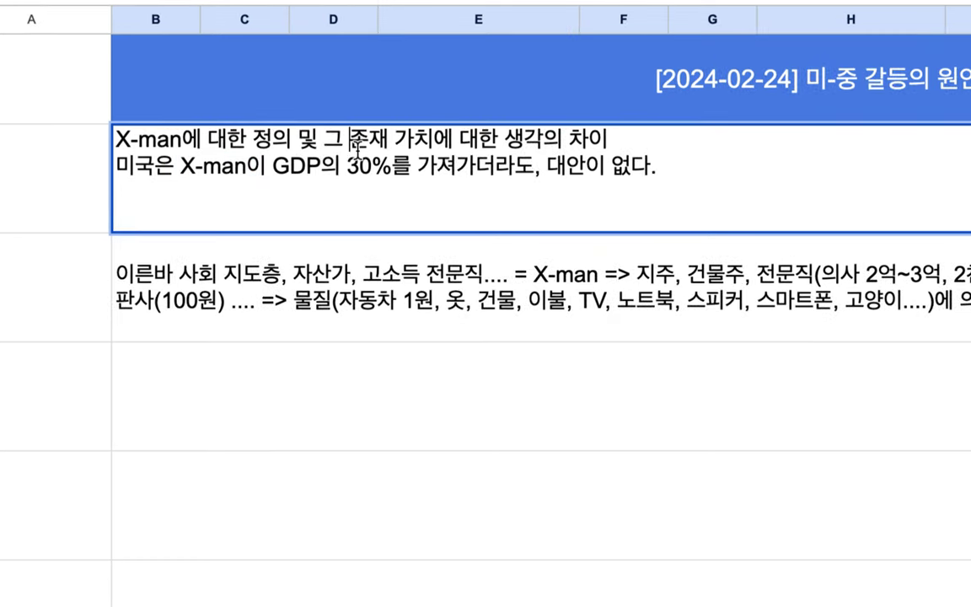
{"action": "left_click_drag", "start_coordinate": [344, 167], "coordinate": [355, 167]}
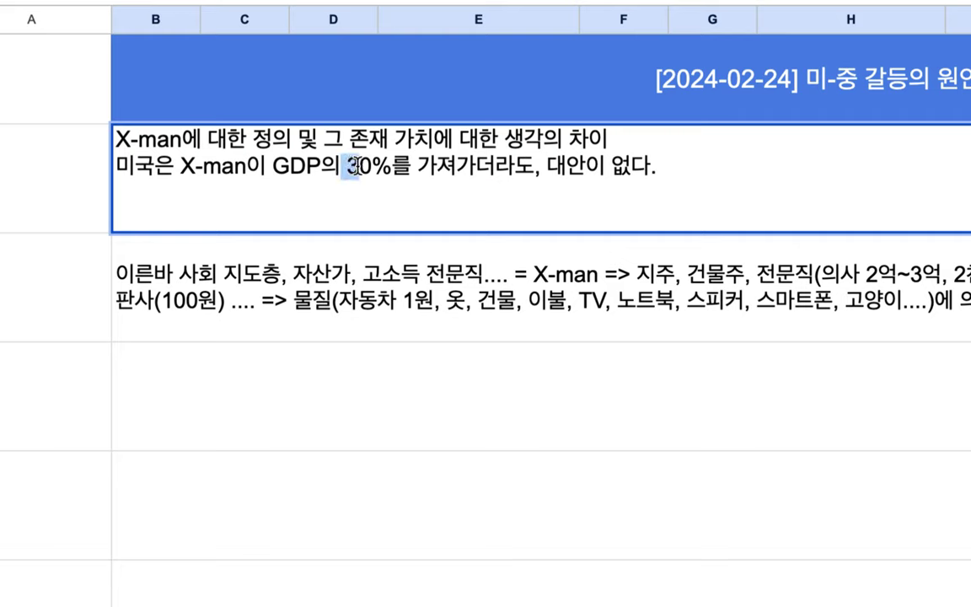
{"action": "type", "text": "6"}
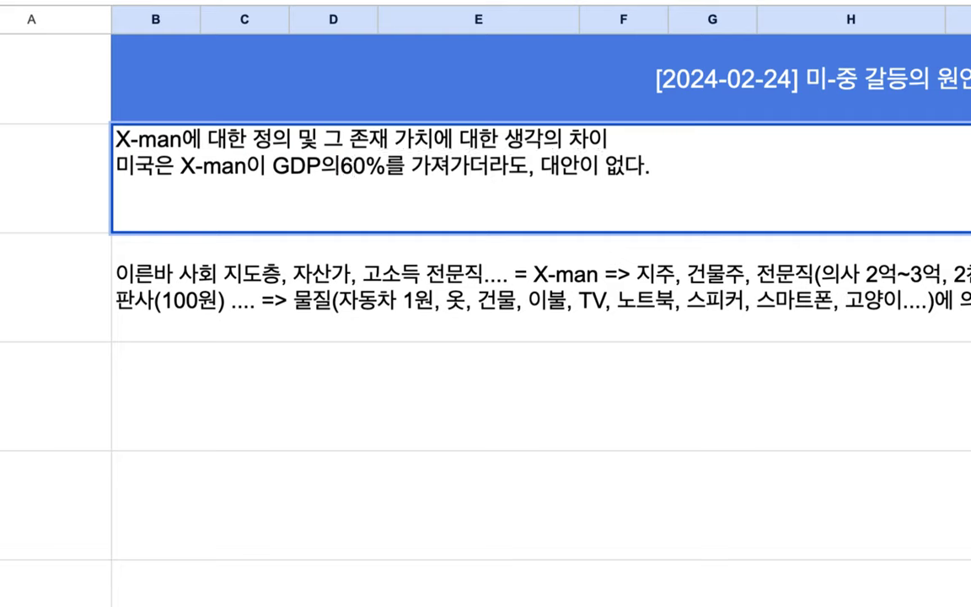
{"action": "left_click", "coordinate": [343, 167]}
{"action": "left_click_drag", "start_coordinate": [345, 167], "coordinate": [411, 163]}
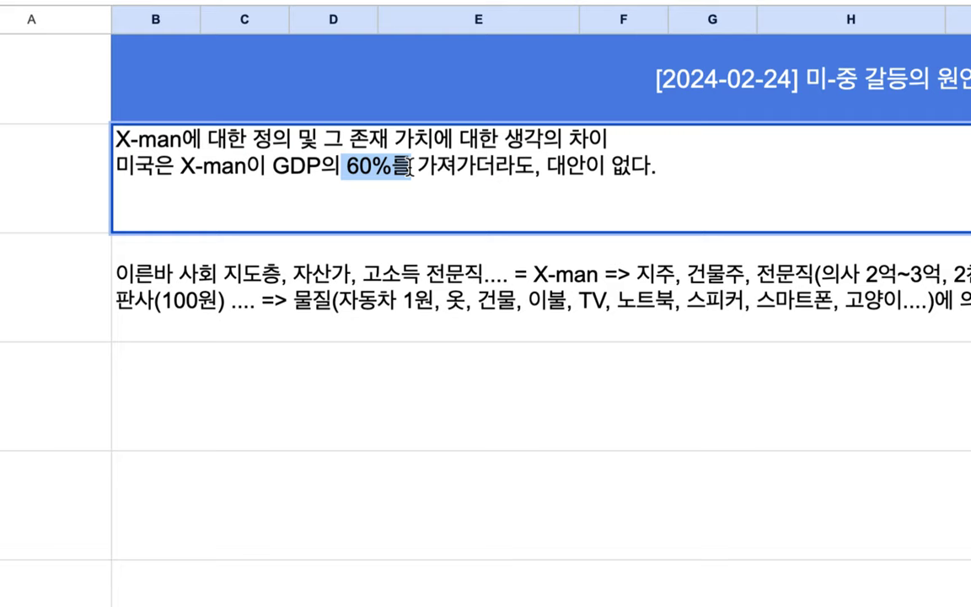
Append "=> 현실을 수긍하고, 적응할 것." to the end of the second line in B2.
{"action": "left_click", "coordinate": [680, 160]}
{"action": "type", "text": "="}
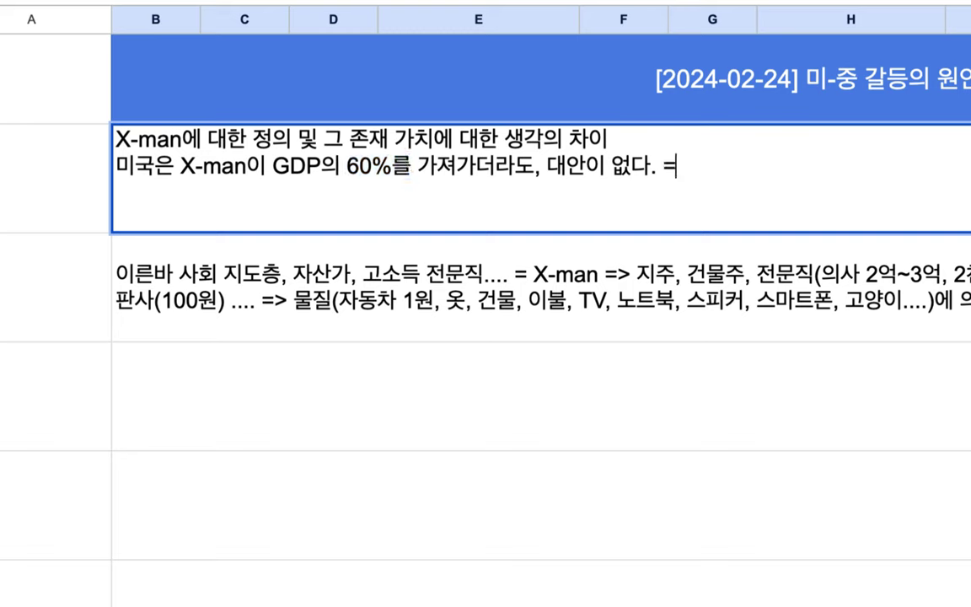
{"action": "type", "text": "> 현실ㅇ"}
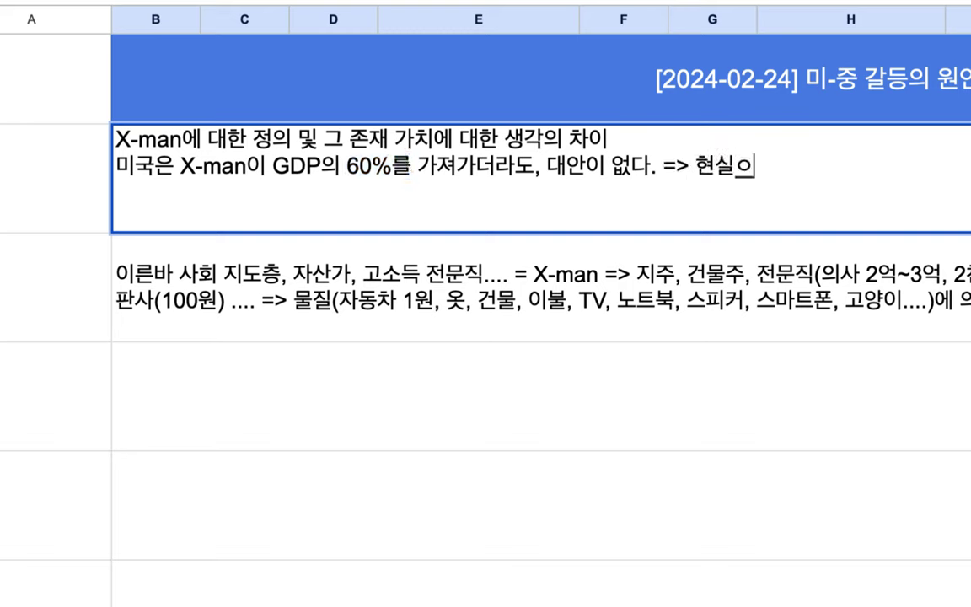
{"action": "type", "text": "을 수긍할"}
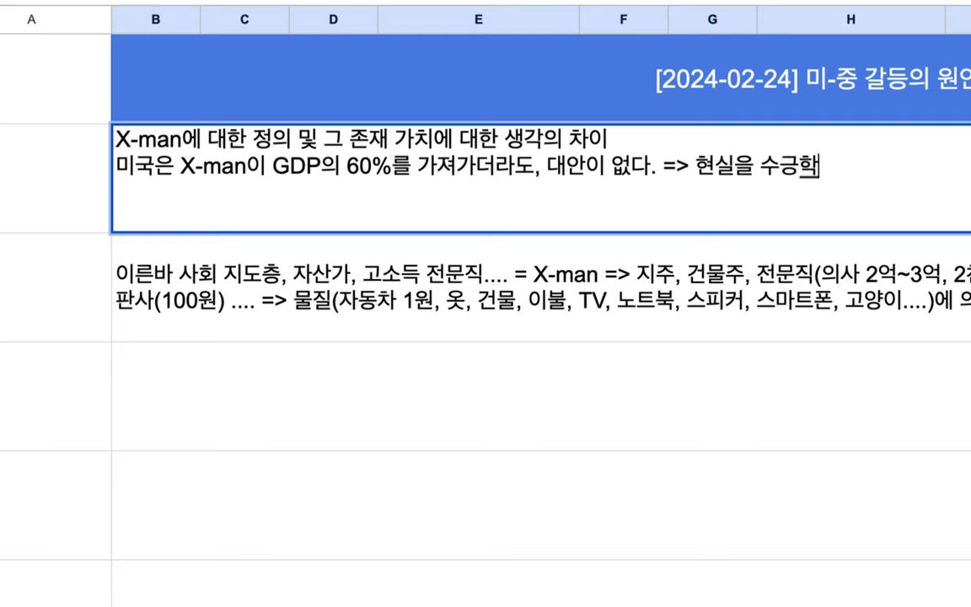
{"action": "type", "text": "하고, 적응"}
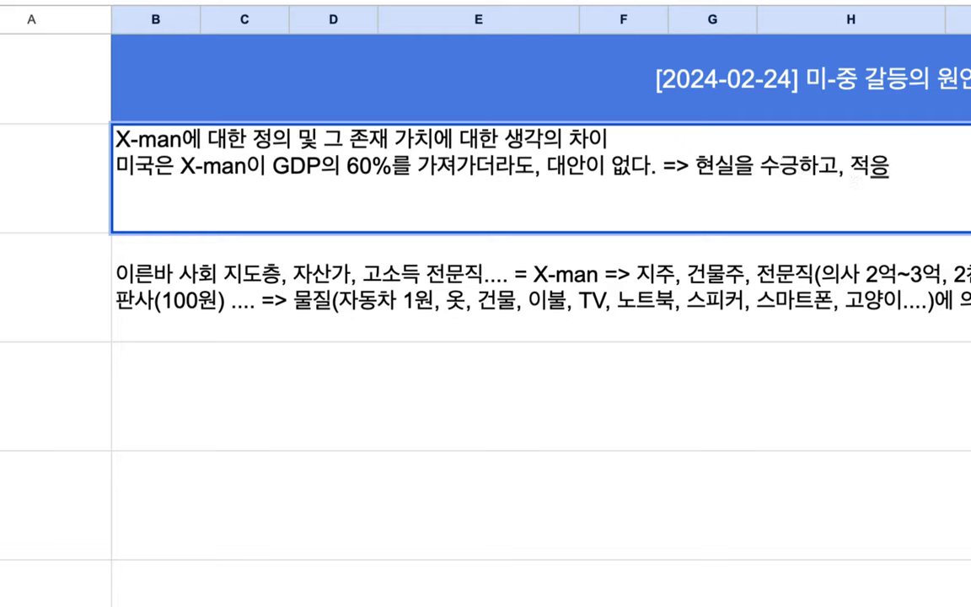
{"action": "type", "text": "할 것."}
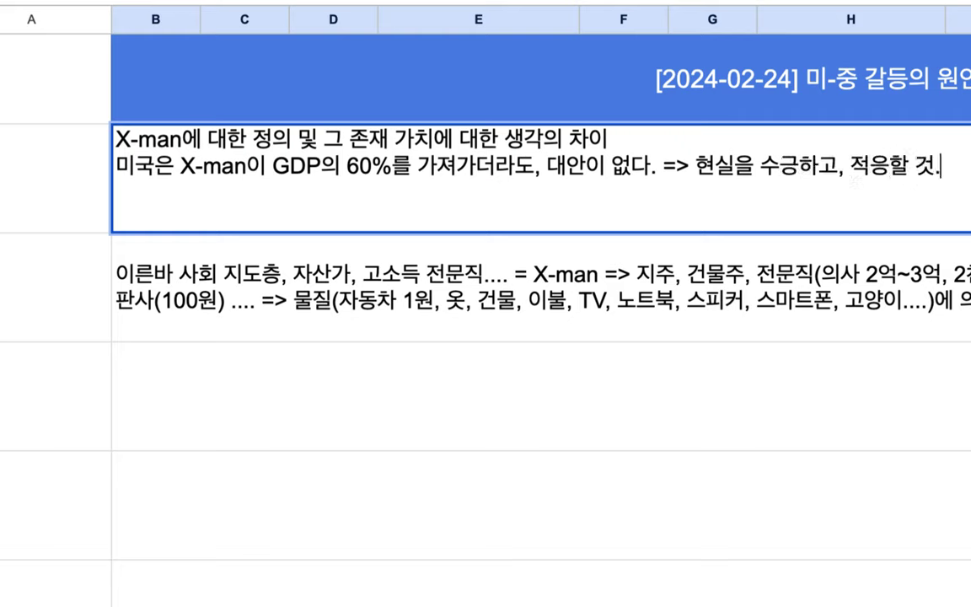
Finish editing B2 and highlight 건물주 in the X-man list of B3.
{"action": "left_click", "coordinate": [736, 246]}
{"action": "double_click", "coordinate": [691, 253]}
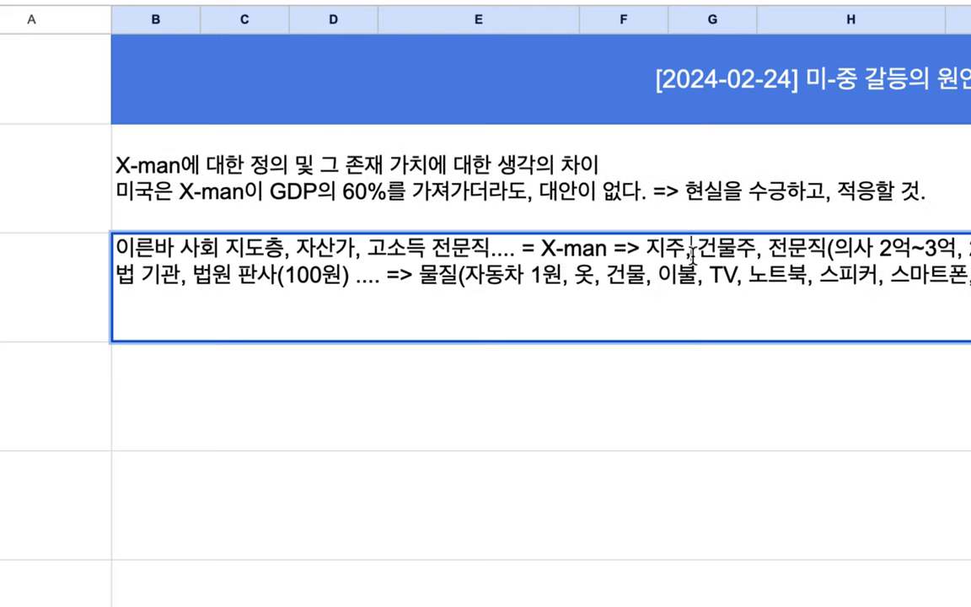
{"action": "left_click_drag", "start_coordinate": [692, 252], "coordinate": [758, 255]}
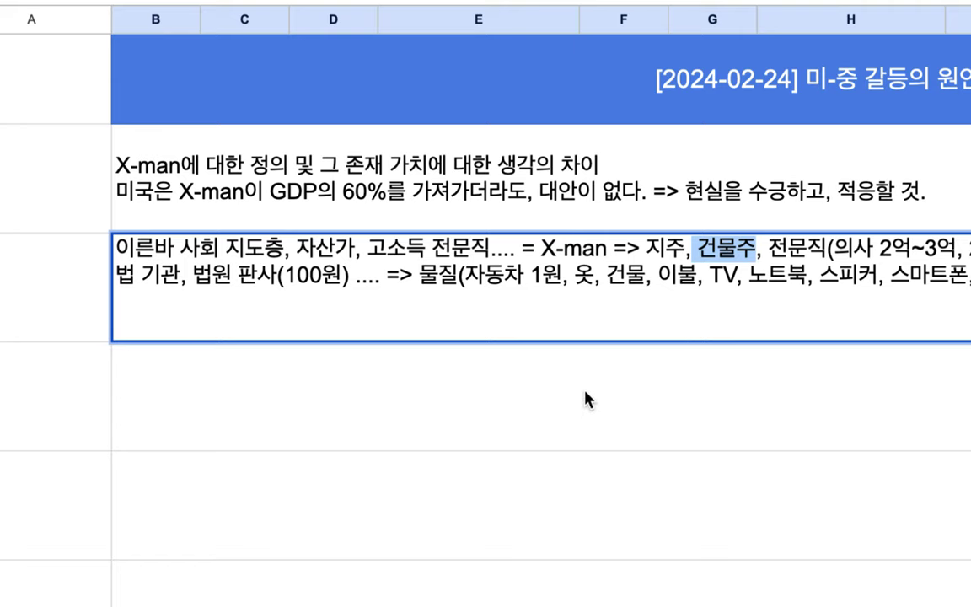
Start a new note in B4, below the X-man list, with "GS25 => 임대료(0) =>".
{"action": "left_click", "coordinate": [575, 427]}
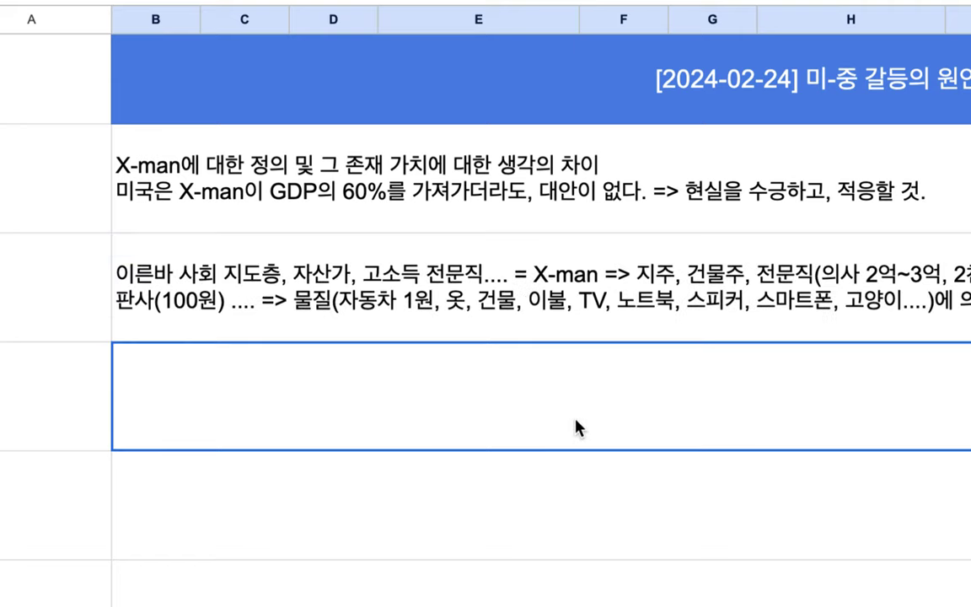
{"action": "type", "text": "GS"}
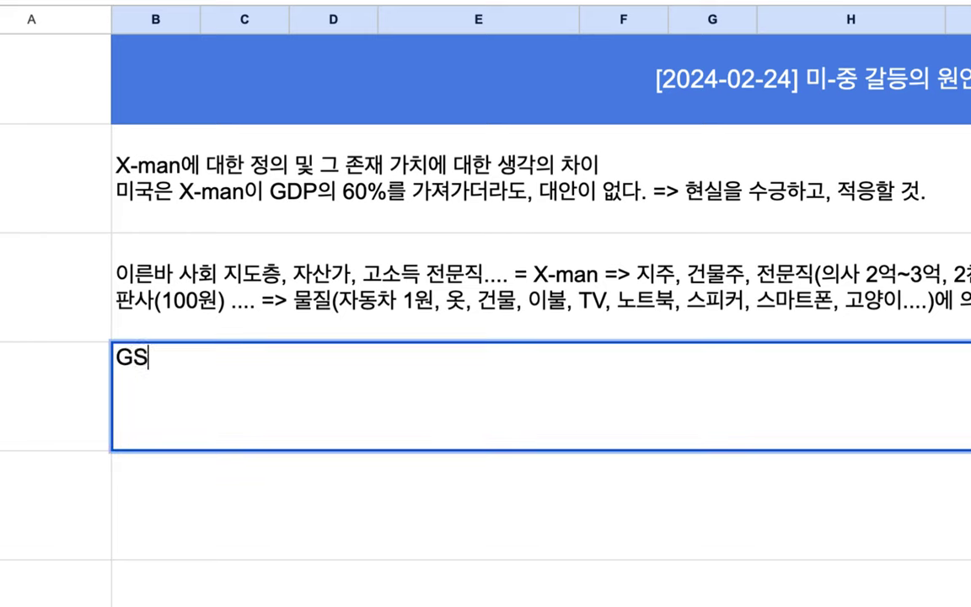
{"action": "type", "text": "25 => "}
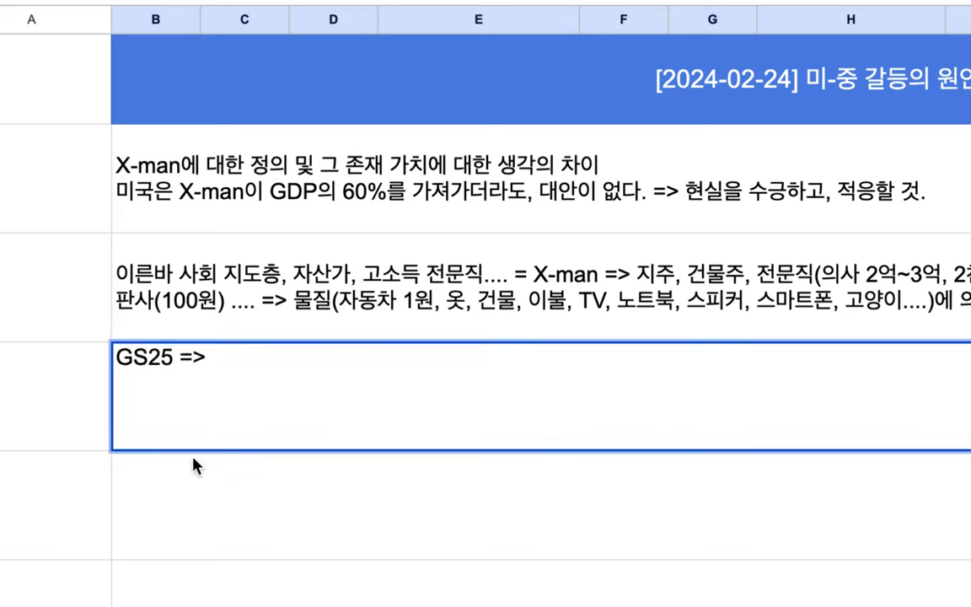
{"action": "type", "text": "d"}
{"action": "key", "text": "BackSpace"}
{"action": "type", "text": "이"}
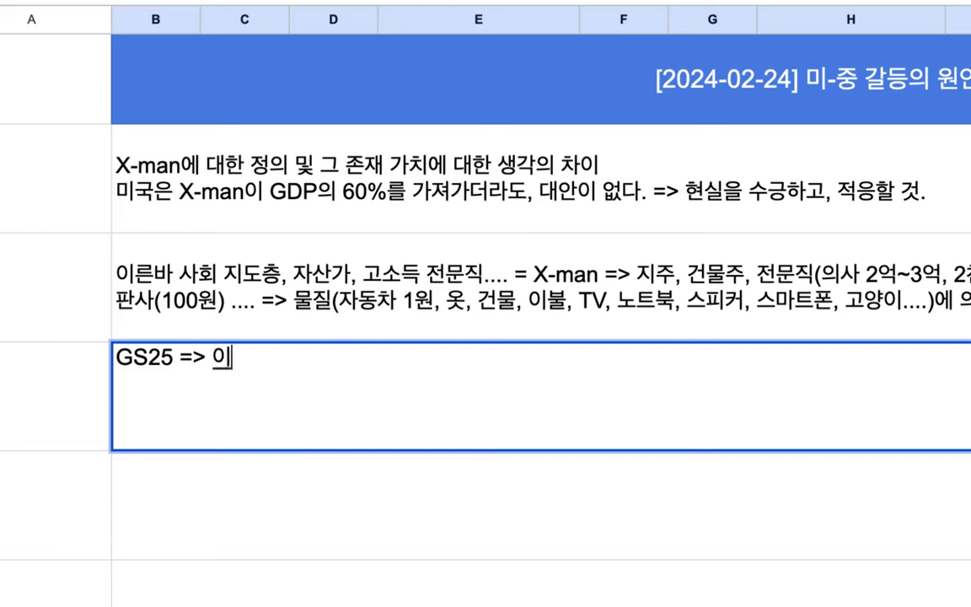
{"action": "type", "text": "ㅁ대료"}
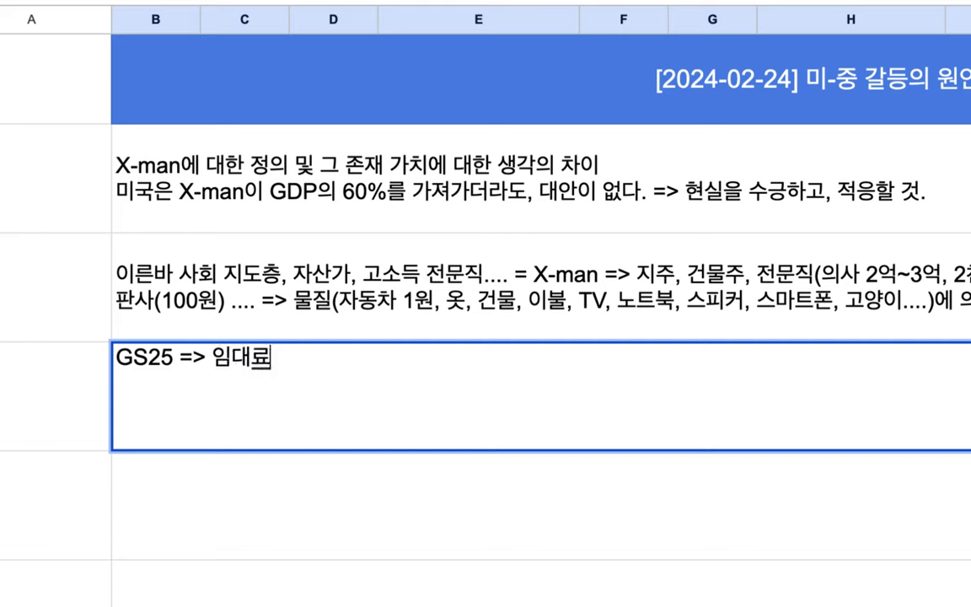
{"action": "type", "text": "()"}
{"action": "key", "text": "BackSpace"}
{"action": "type", "text": "0) => "}
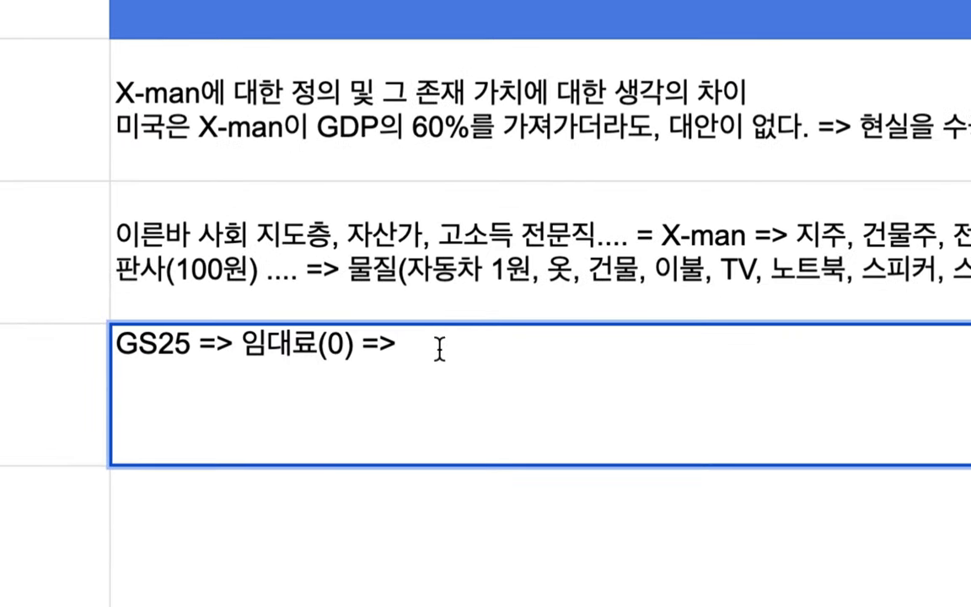
Complete the GS25 note in B4 with "다른 방안을 강구(더 일하거나, 더 혁신하거나, ...)".
{"action": "type", "text": "e"}
{"action": "key", "text": "BackSpace"}
{"action": "type", "text": "다른 방안을 강구"}
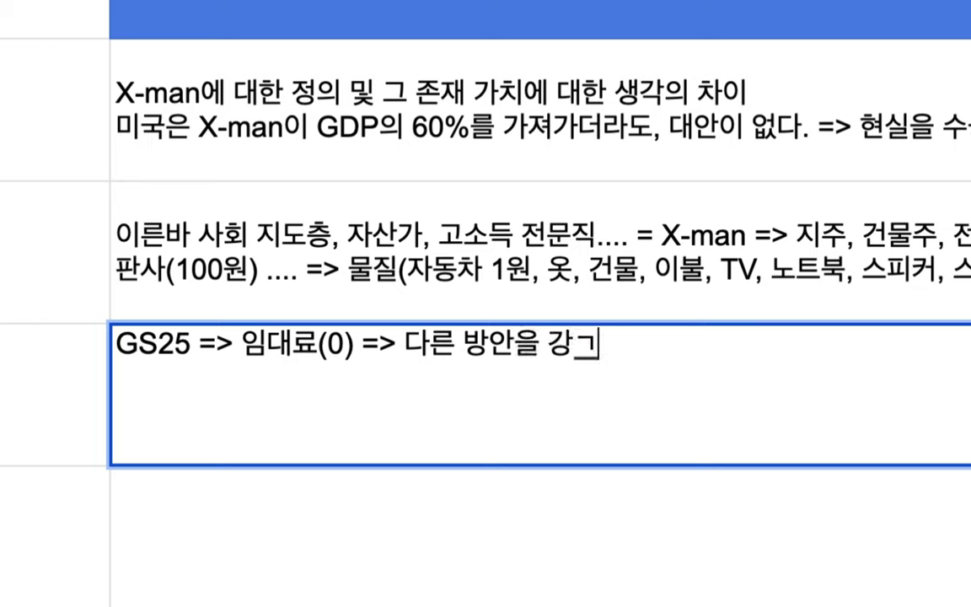
{"action": "type", "text": "(더 일해"}
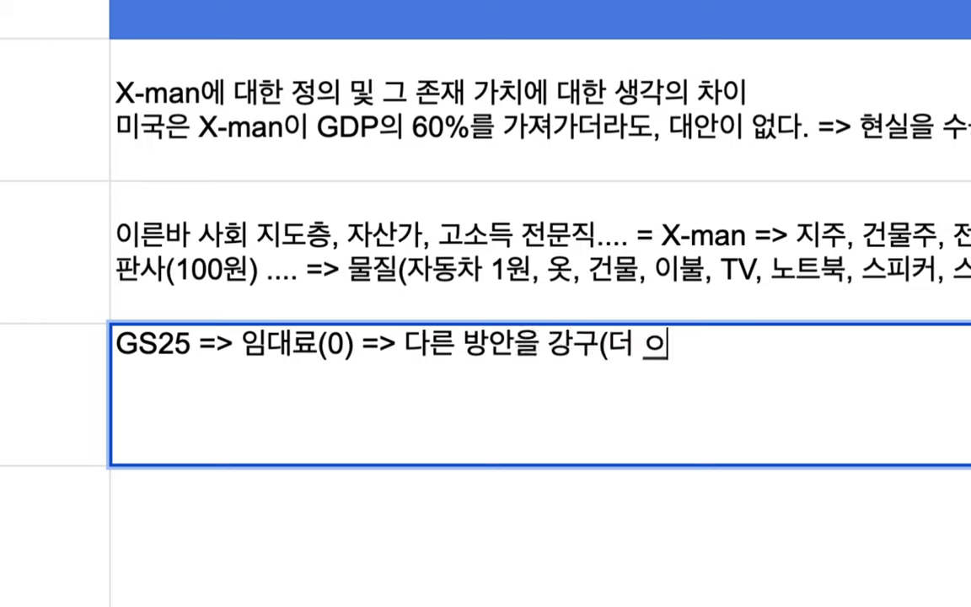
{"action": "type", "text": "거나, 더 혁신"}
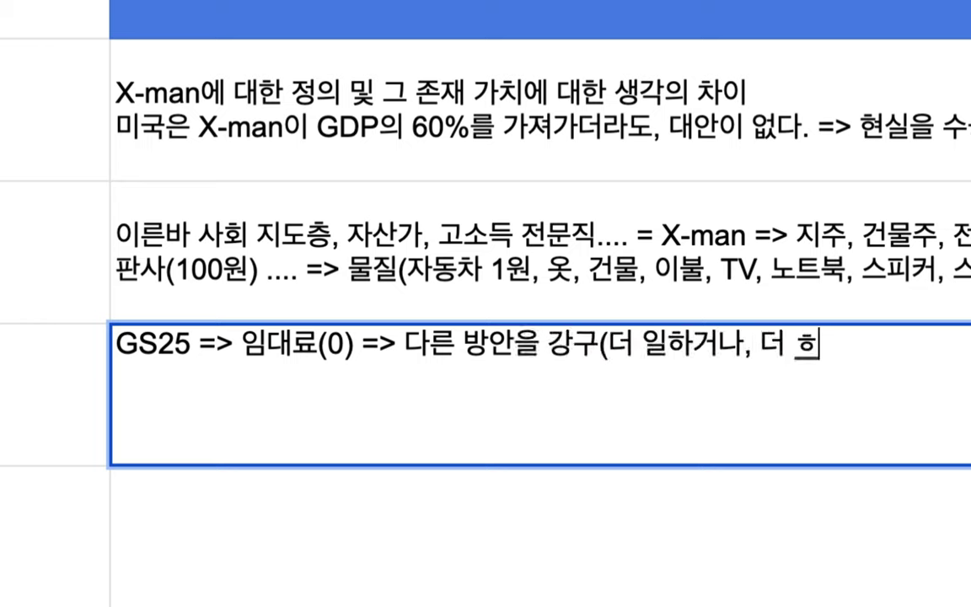
{"action": "type", "text": "하거나,"}
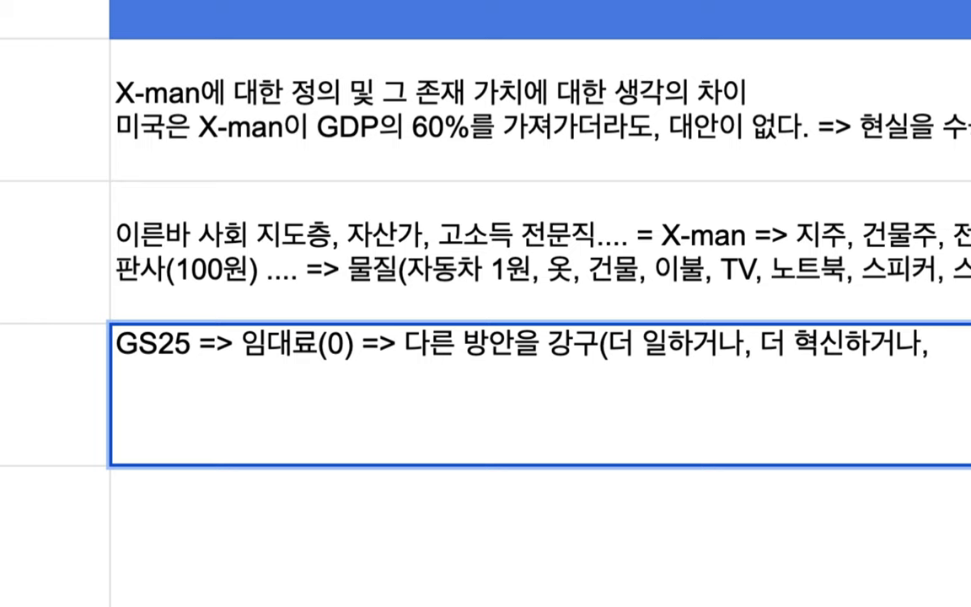
{"action": "type", "text": "...)"}
Replace the 0 in the parenthesis after 임대료 in B4 with "불변의 사실".
{"action": "left_click_drag", "start_coordinate": [234, 341], "coordinate": [360, 341]}
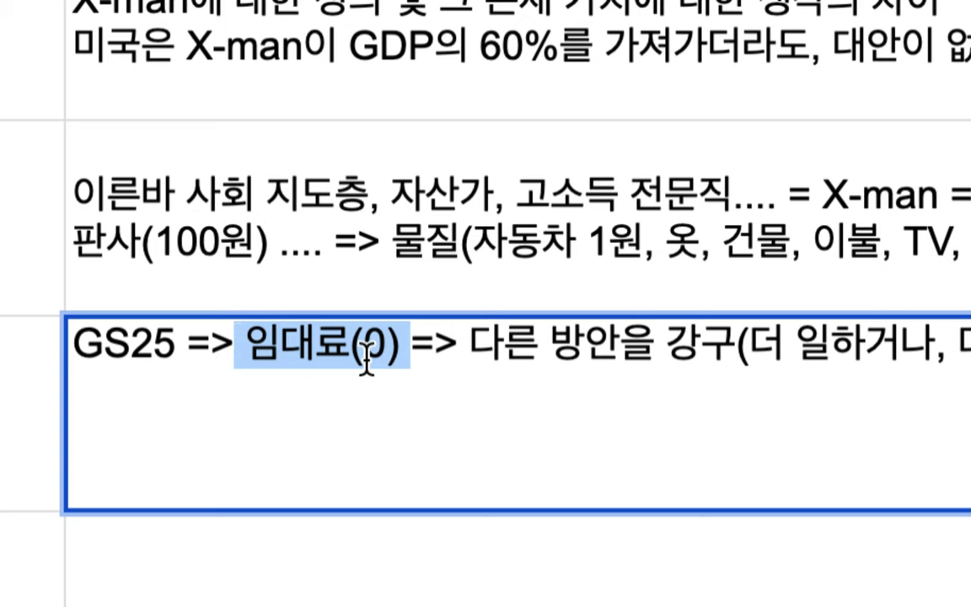
{"action": "left_click", "coordinate": [331, 348]}
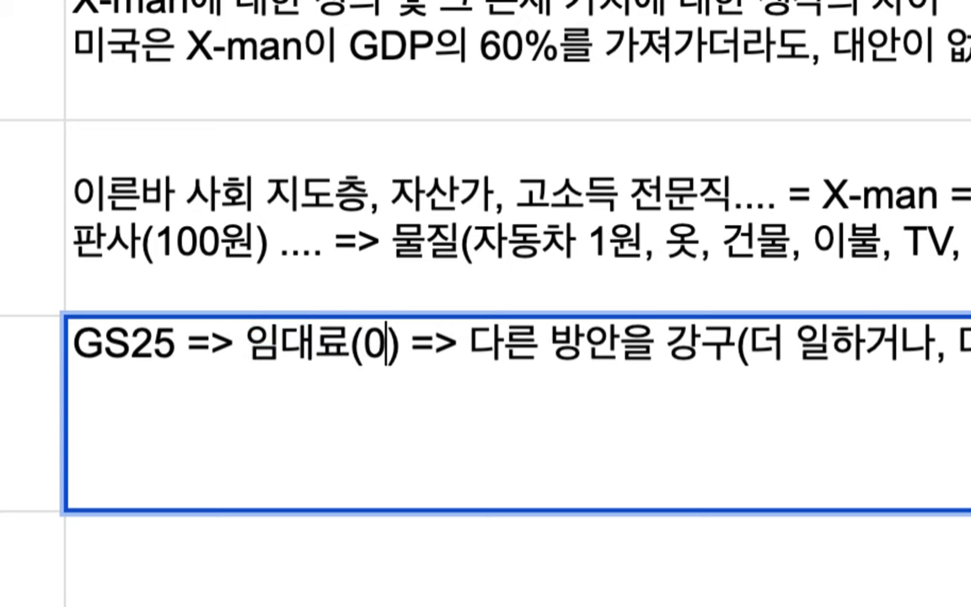
{"action": "key", "text": "BackSpace"}
{"action": "type", "text": "불변의 샛"}
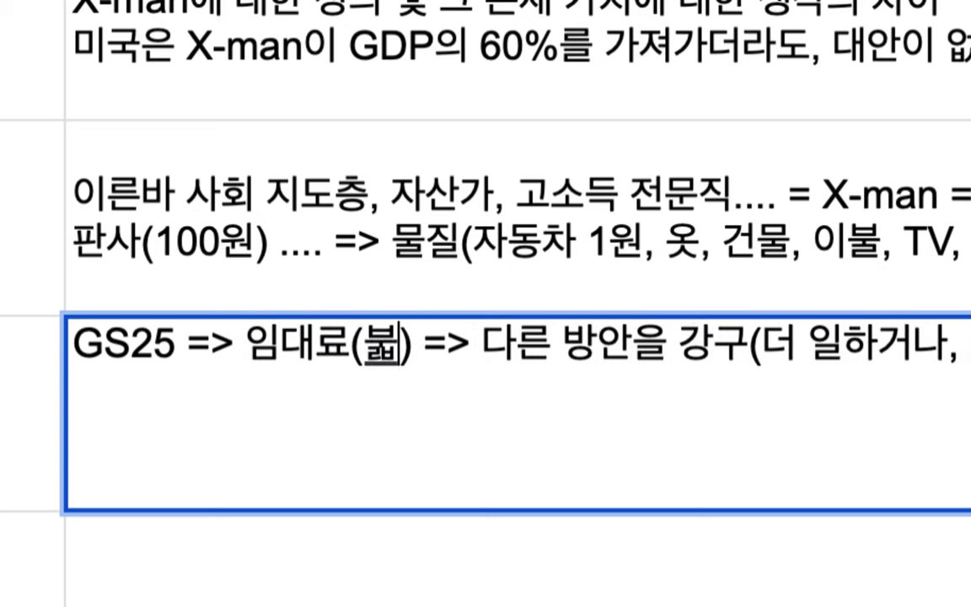
{"action": "type", "text": "실"}
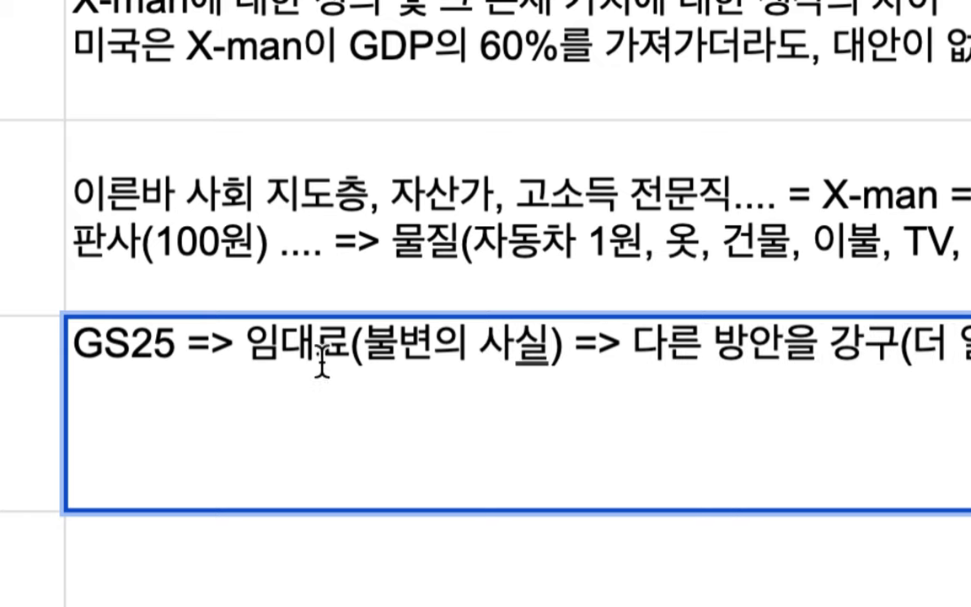
Insert ", 은행 이자, 보험료, 세금" after 임대료 in the GS25 note of B4.
{"action": "left_click", "coordinate": [352, 348]}
{"action": "type", "text": ", 은행 잋"}
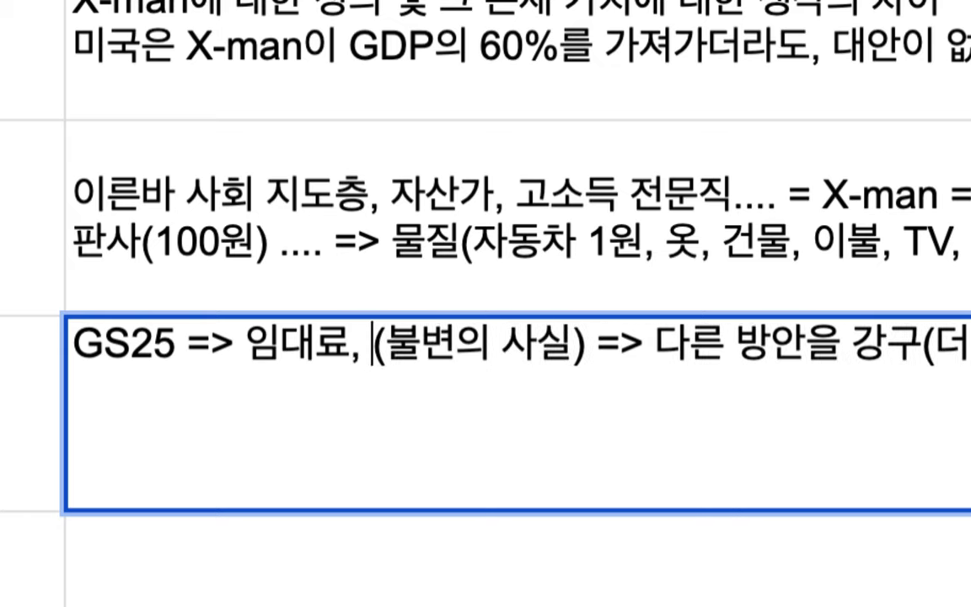
{"action": "type", "text": "자, 보험료"}
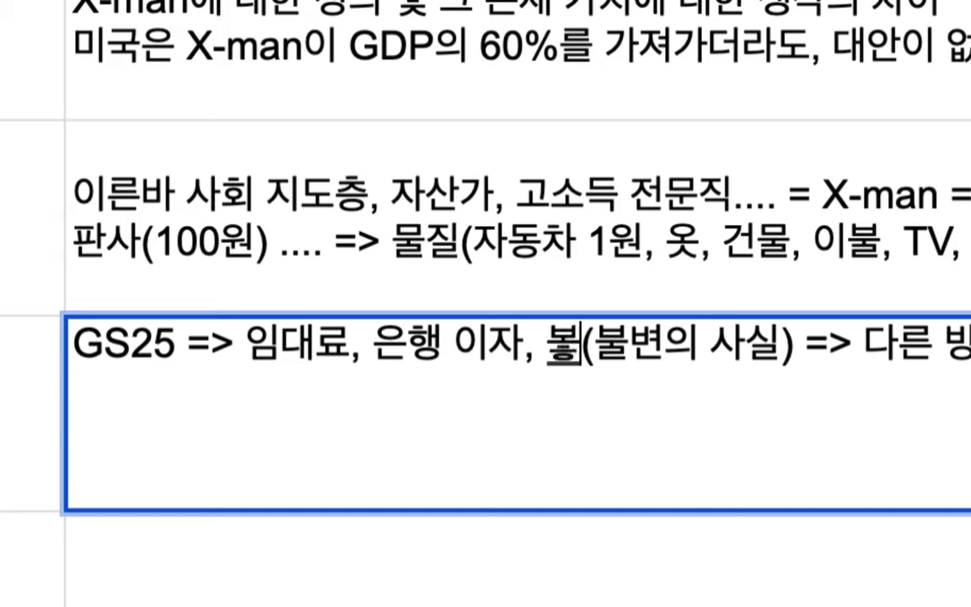
{"action": "type", "text": ", 세금"}
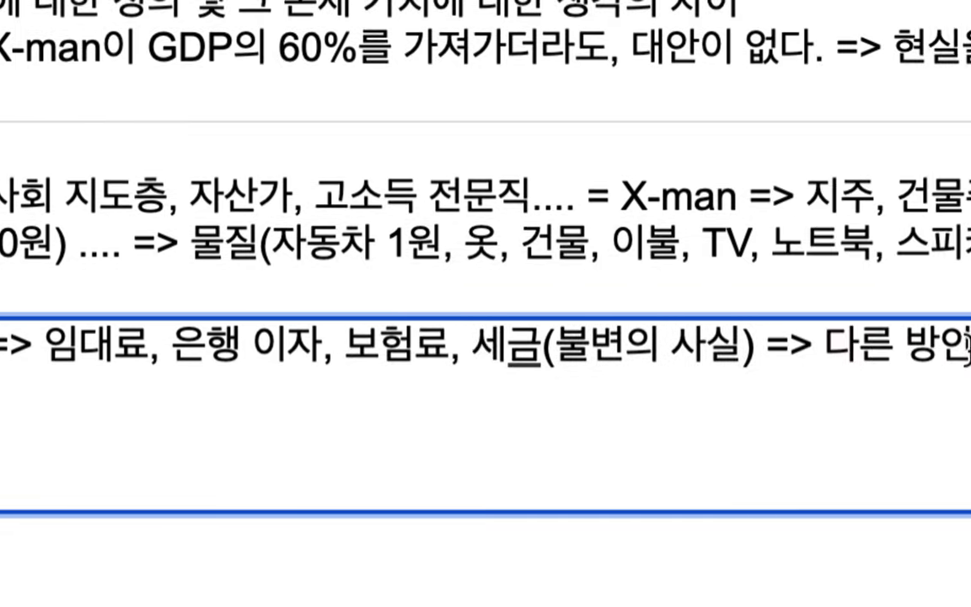
Highlight 불변의 사실, the list of costs and 방안을 강구 in B4 to review the GS25 note.
{"action": "left_click", "coordinate": [748, 347]}
{"action": "left_click_drag", "start_coordinate": [548, 348], "coordinate": [731, 347]}
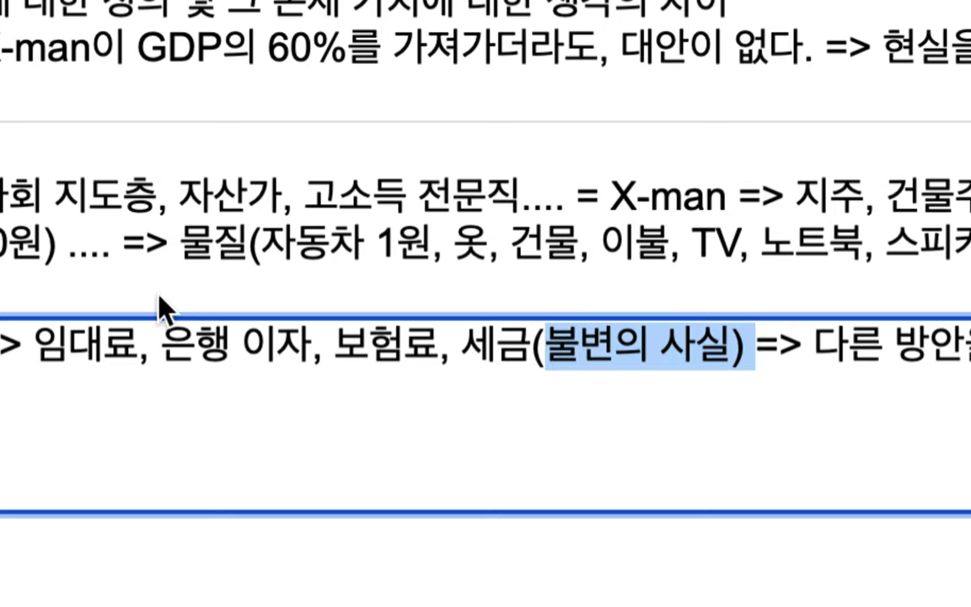
{"action": "left_click_drag", "start_coordinate": [70, 347], "coordinate": [523, 348]}
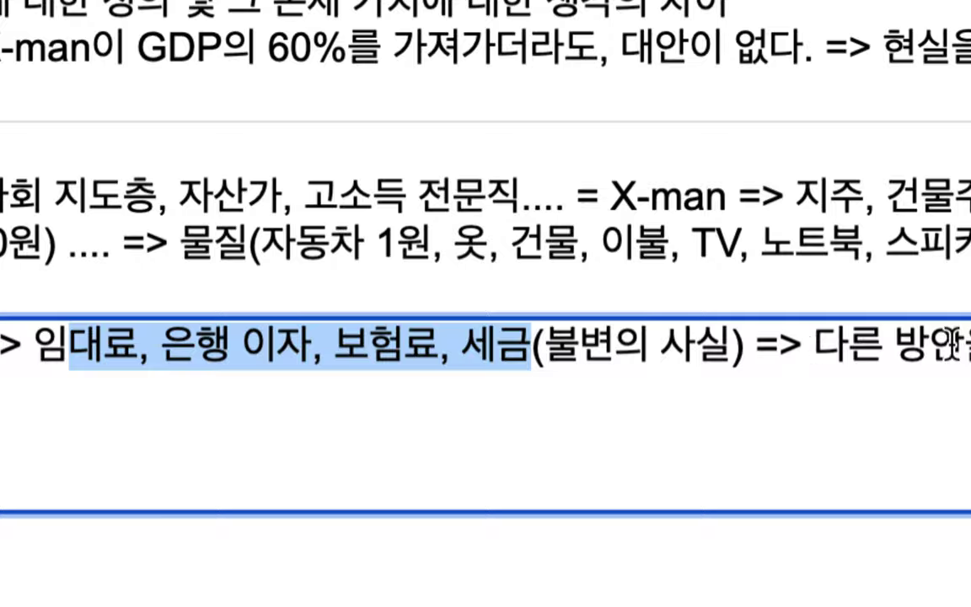
{"action": "left_click", "coordinate": [881, 348]}
{"action": "left_click_drag", "start_coordinate": [538, 348], "coordinate": [733, 348]}
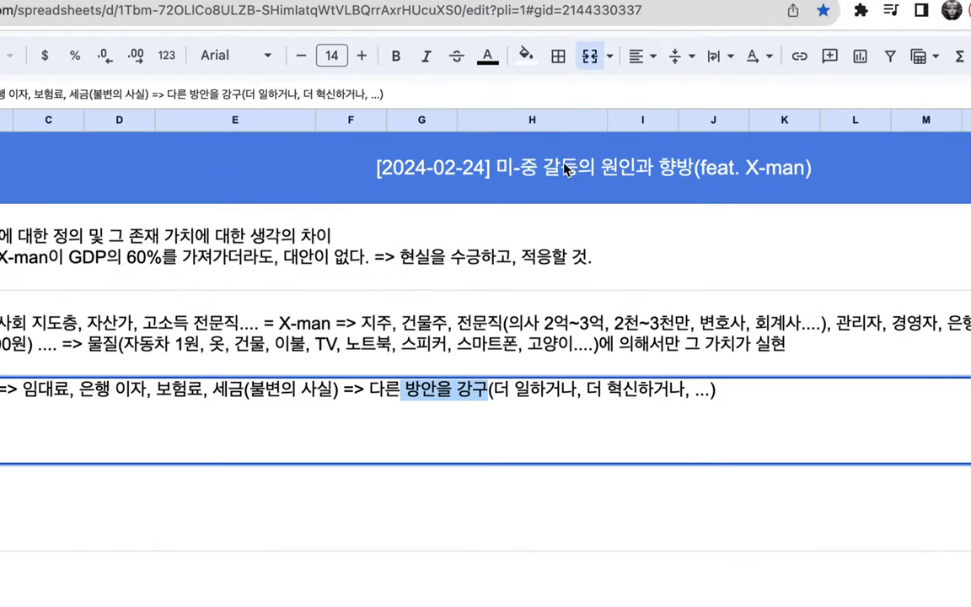
{"action": "left_click", "coordinate": [364, 299]}
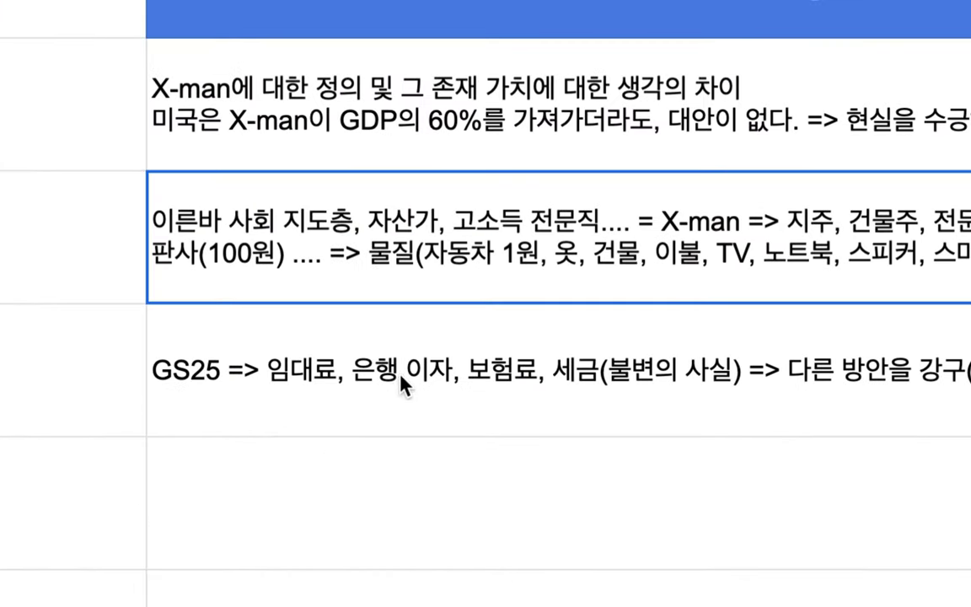
{"action": "left_click", "coordinate": [129, 422]}
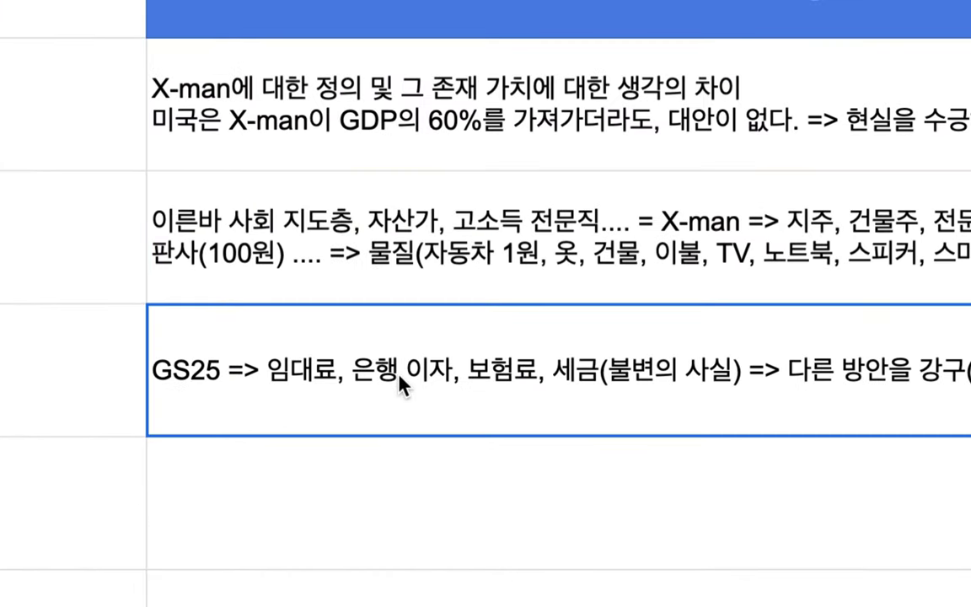
{"action": "double_click", "coordinate": [400, 384]}
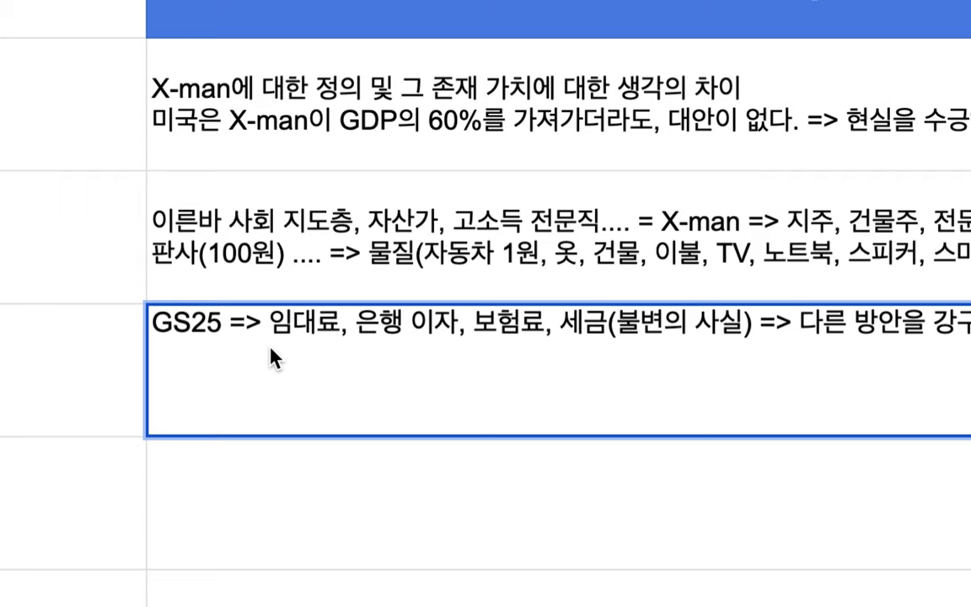
Start the China note in B5 with "중국 => 대안이 있다 => 임대료, 이자, 세금....".
{"action": "left_click", "coordinate": [233, 453]}
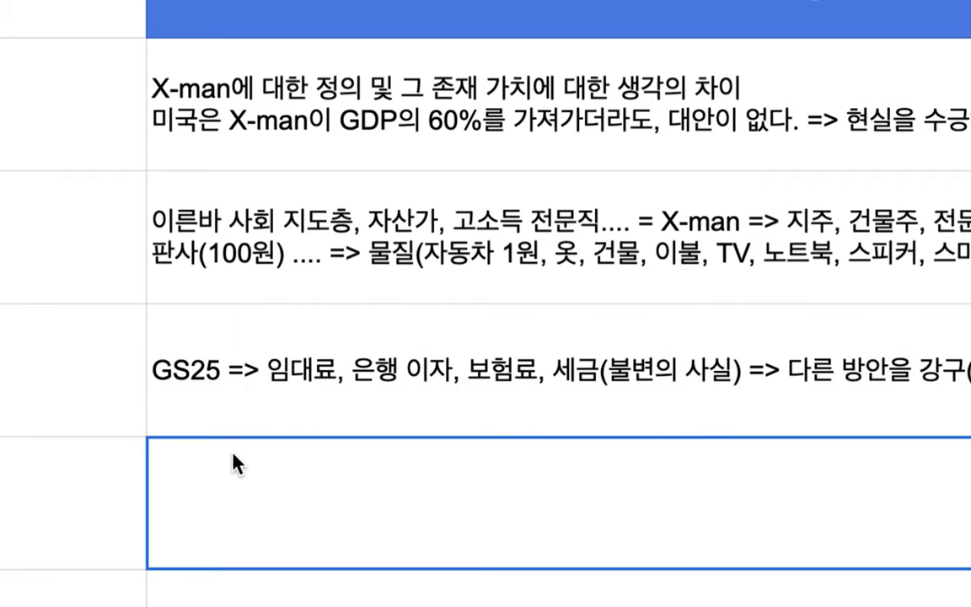
{"action": "type", "text": "중구ㄱ => 대안"}
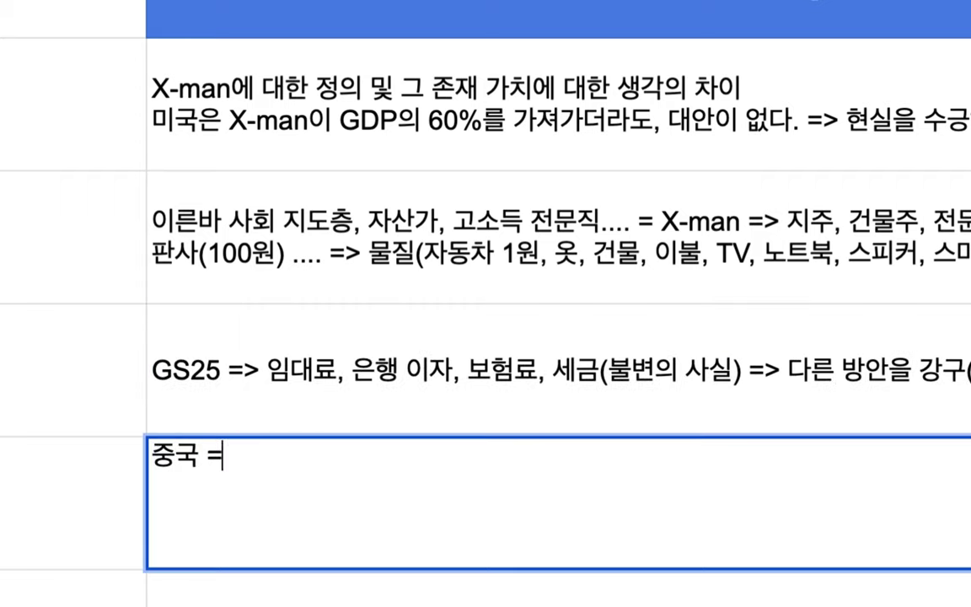
{"action": "type", "text": "이 있"}
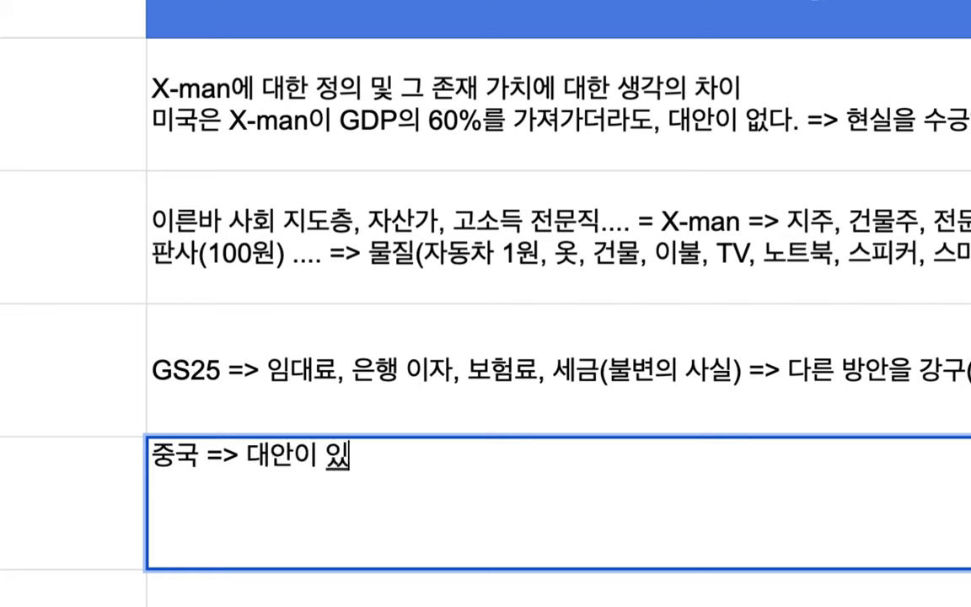
{"action": "type", "text": "다 => "}
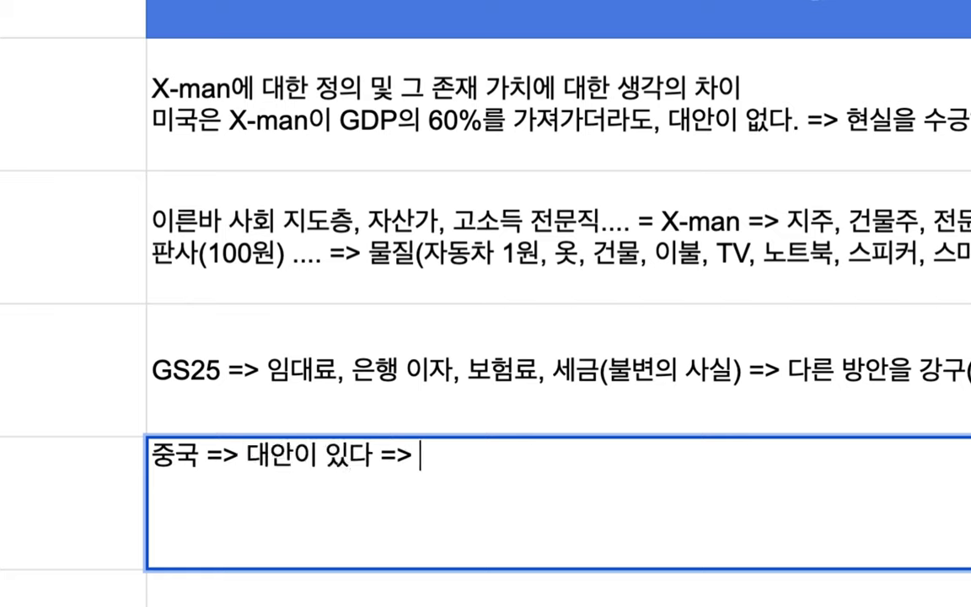
{"action": "type", "text": "임대료,"}
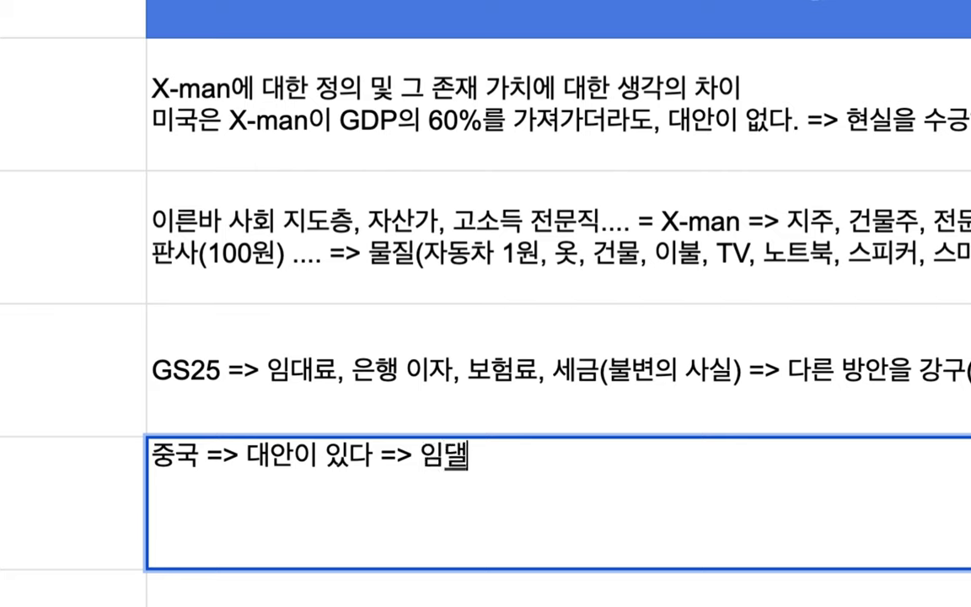
{"action": "type", "text": " 이자, 세"}
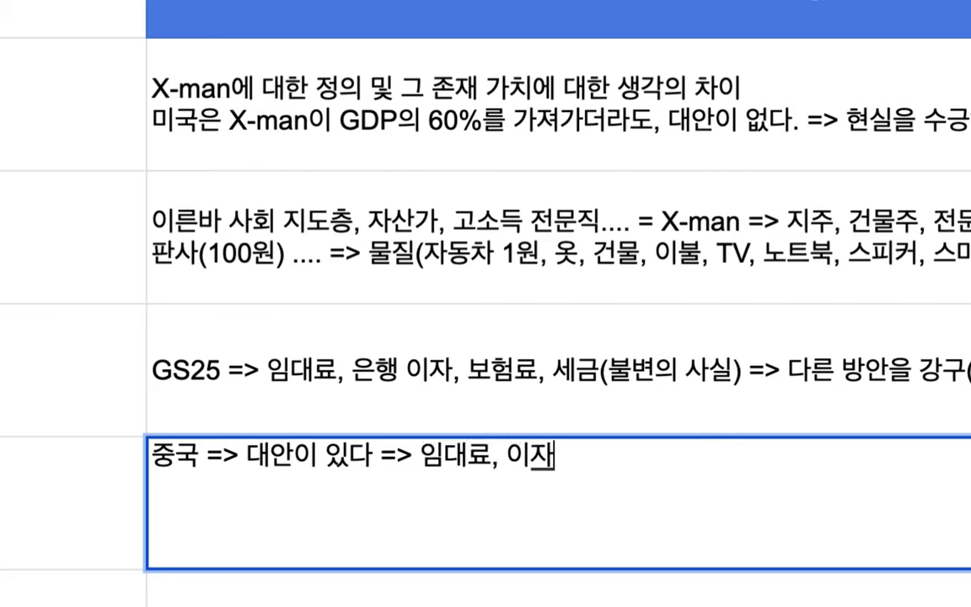
{"action": "type", "text": "금...."}
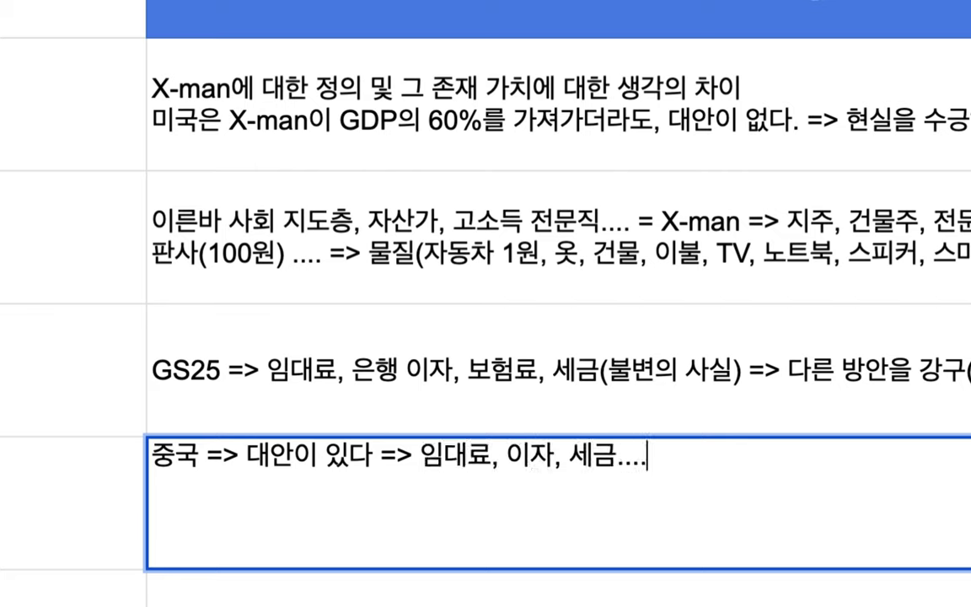
Extend the China note in B5 with " => GS25, 자동차, 방수 이어폰, 방수 스마트워치".
{"action": "type", "text": " => "}
{"action": "type", "text": "GS25"}
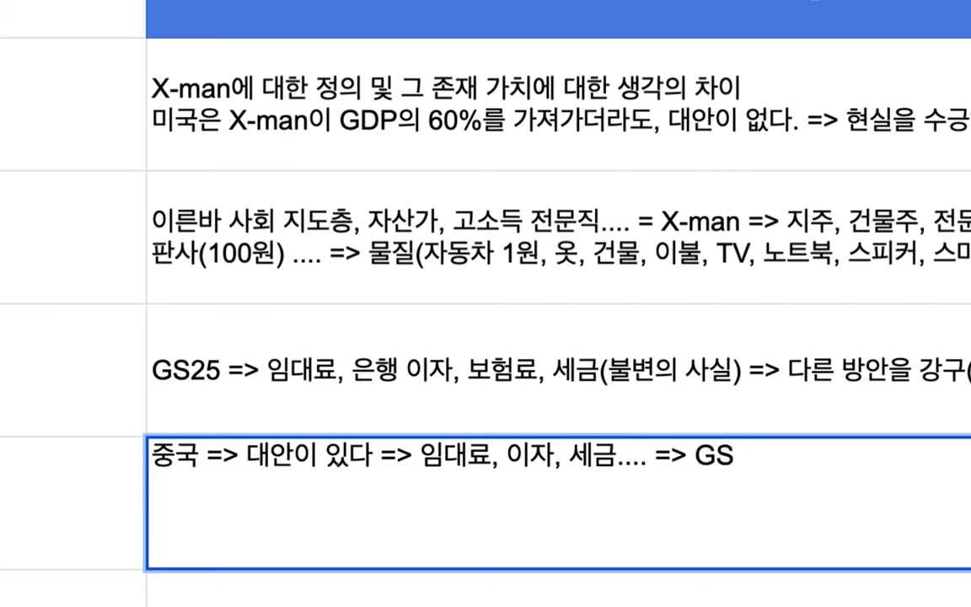
{"action": "type", "text": ", 자동차, "}
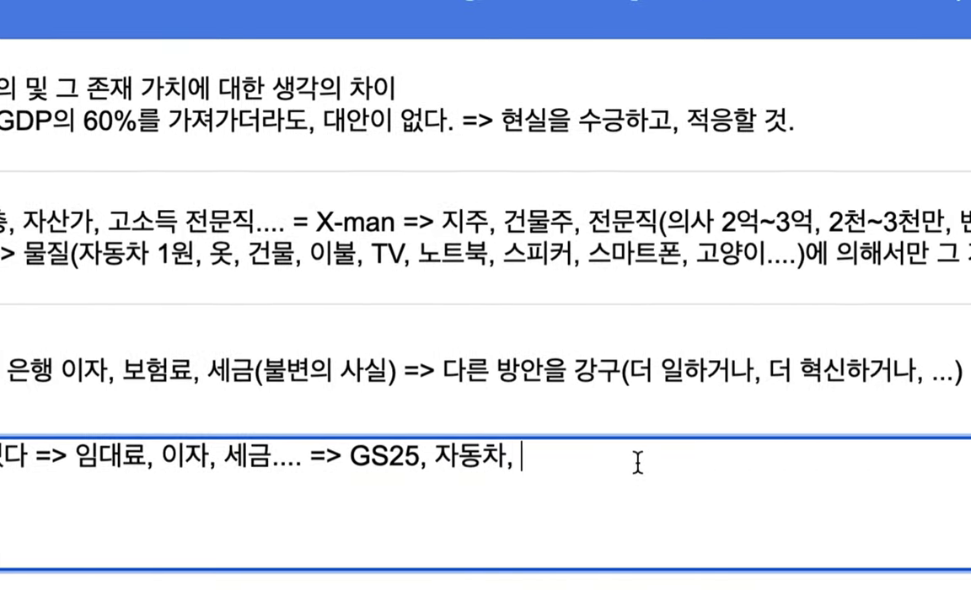
{"action": "type", "text": "방수 이어폰,"}
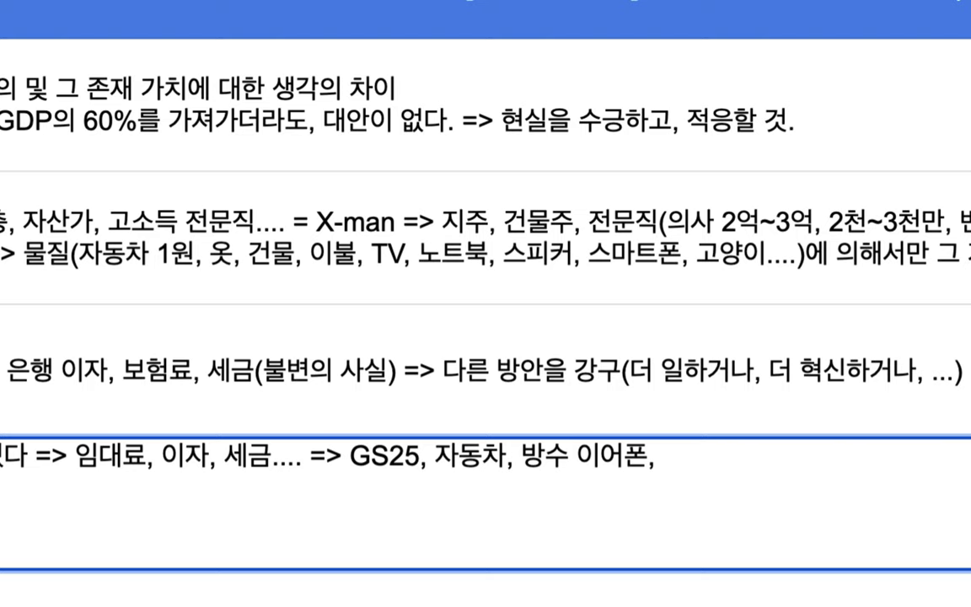
{"action": "type", "text": "방수"}
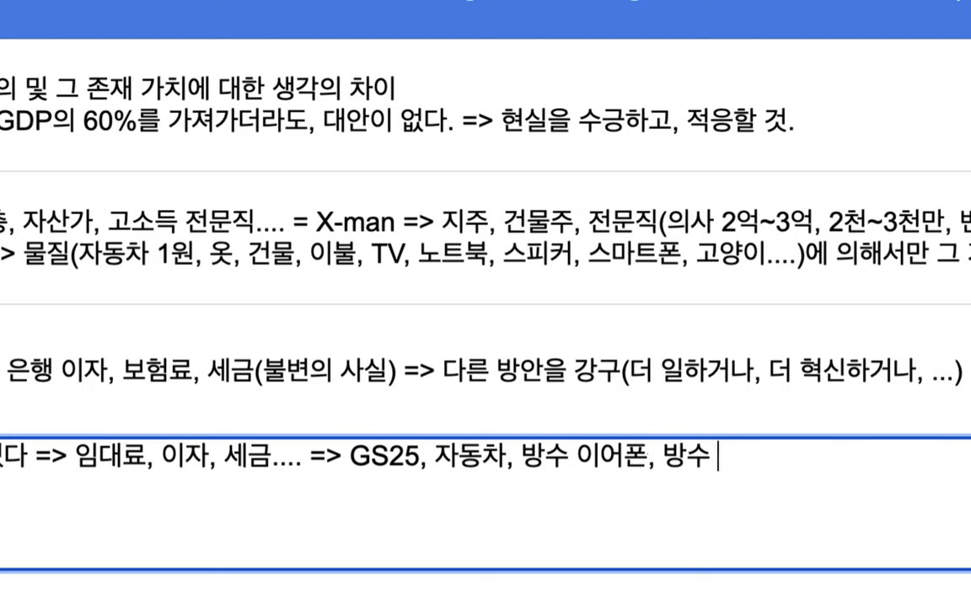
{"action": "type", "text": " 스마트"}
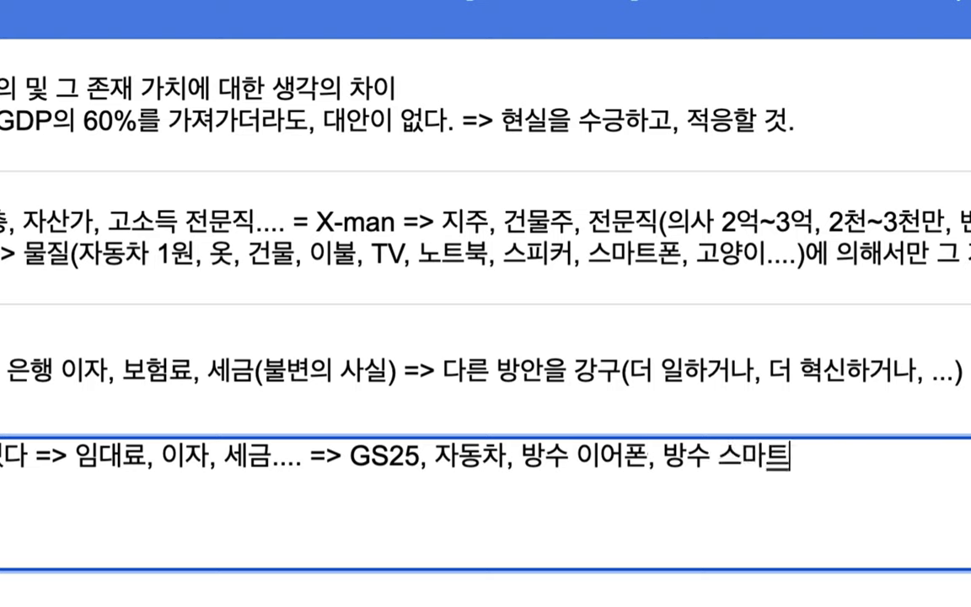
{"action": "type", "text": "웣치"}
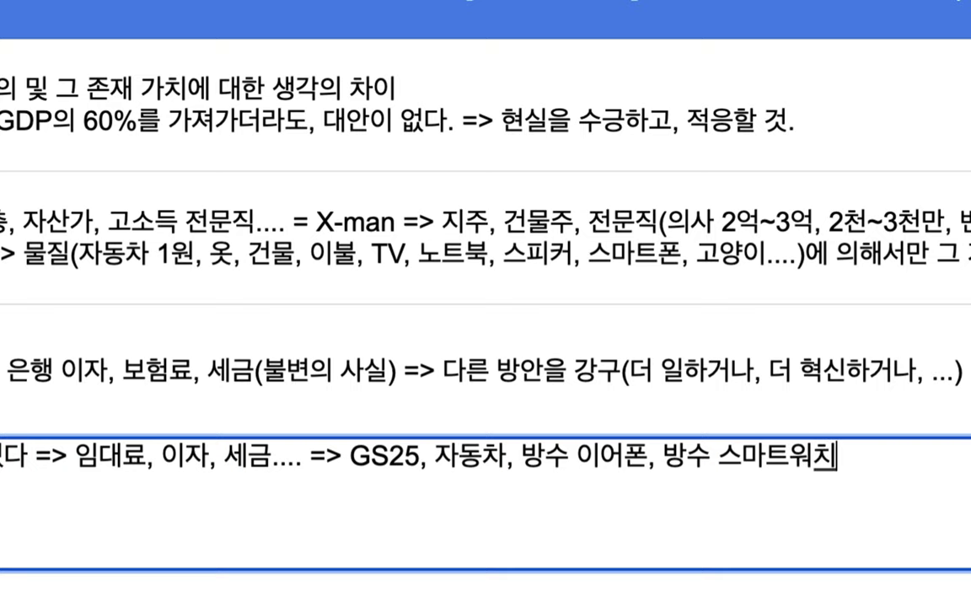
Highlight 방수 스마트워치 and the whole phrase 방수 이어폰, 방수 스마트워치 in B5 to review the product examples.
{"action": "double_click", "coordinate": [689, 457]}
{"action": "left_click_drag", "start_coordinate": [748, 459], "coordinate": [836, 453]}
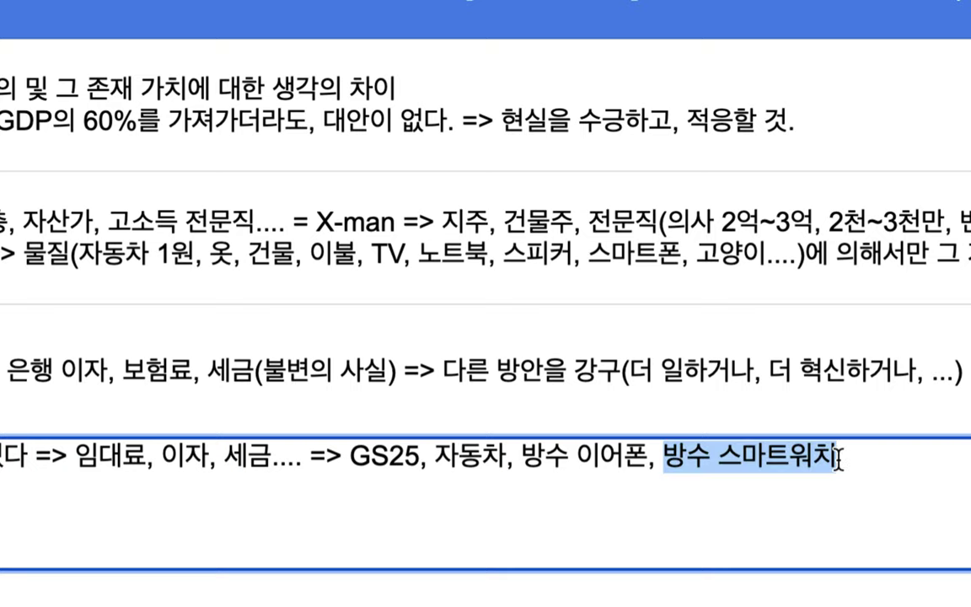
{"action": "left_click", "coordinate": [866, 459]}
{"action": "scroll", "coordinate": [968, 459], "scroll_direction": "right", "scroll_amount": 3}
{"action": "scroll", "coordinate": [967, 459], "scroll_direction": "right", "scroll_amount": 1}
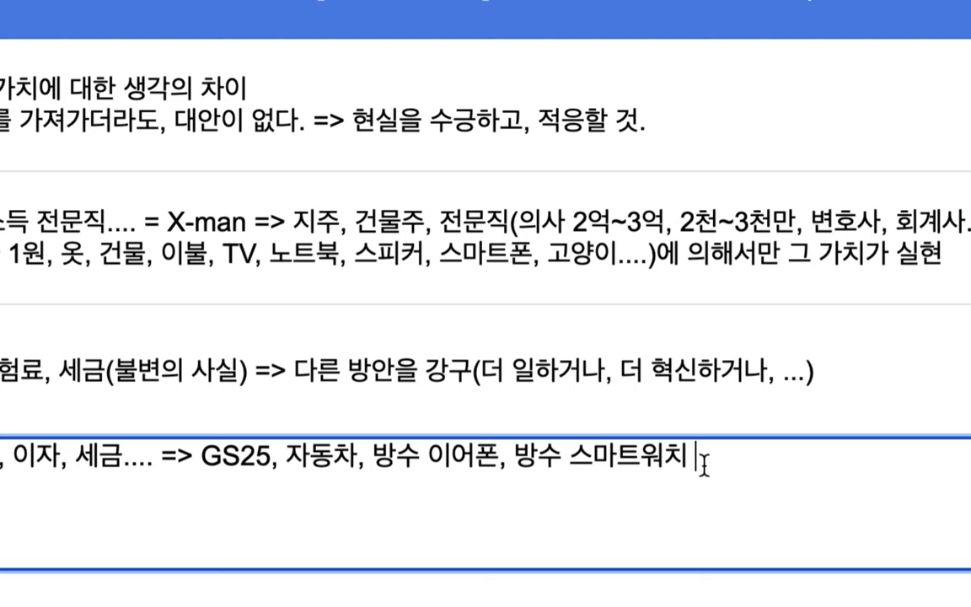
{"action": "left_click_drag", "start_coordinate": [381, 457], "coordinate": [712, 465]}
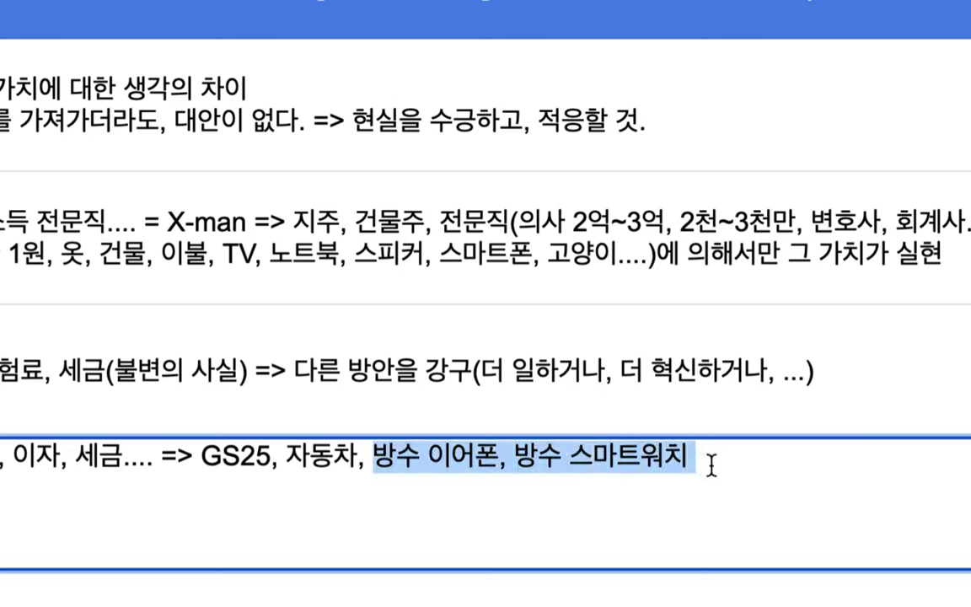
{"action": "scroll", "coordinate": [187, 408], "scroll_direction": "left", "scroll_amount": 5}
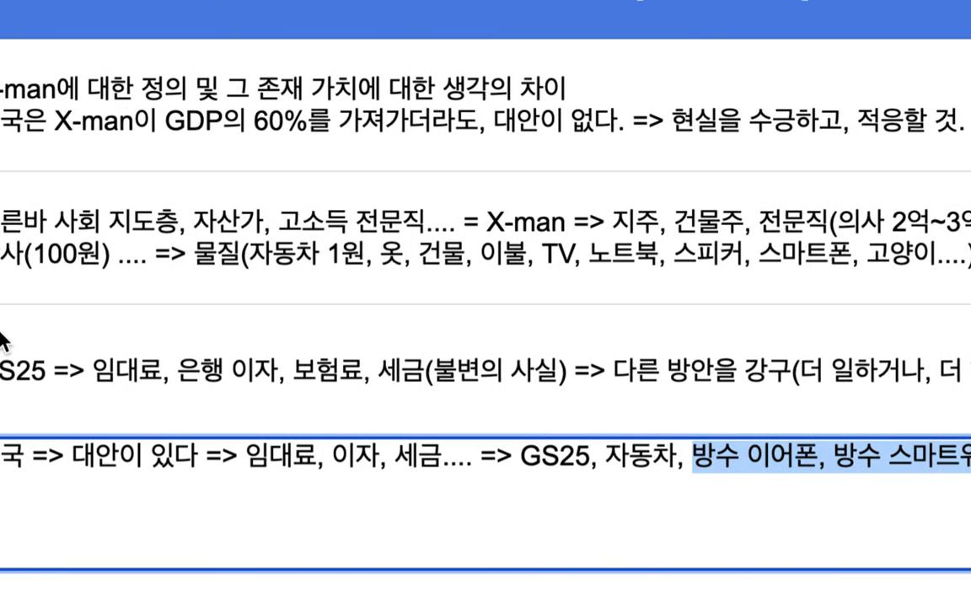
Highlight 고소득 전문직 in B3 and 중국 in B5 to compare the X-man group with China's position.
{"action": "double_click", "coordinate": [157, 272]}
{"action": "scroll", "coordinate": [157, 277], "scroll_direction": "left", "scroll_amount": 2}
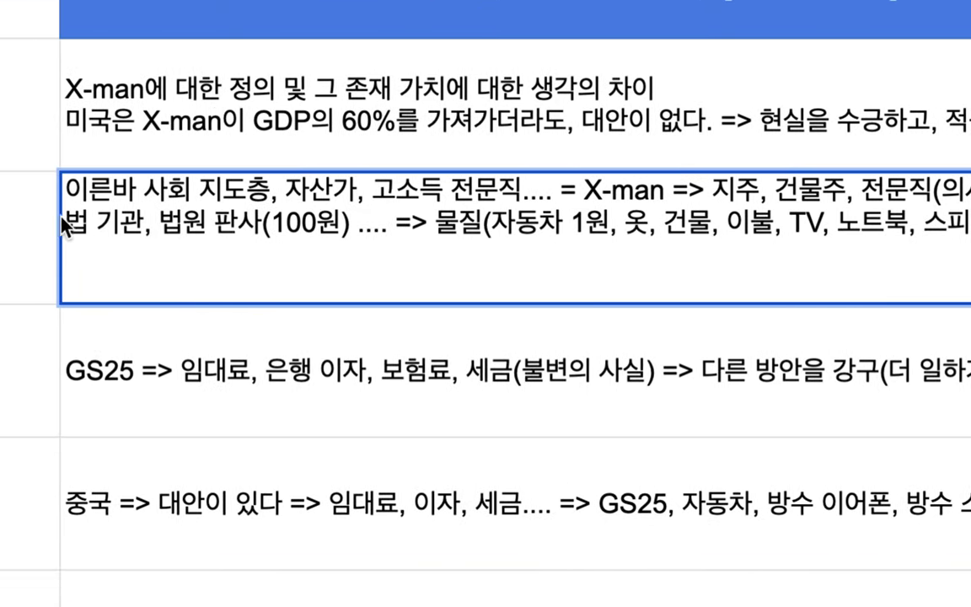
{"action": "left_click_drag", "start_coordinate": [370, 190], "coordinate": [527, 193]}
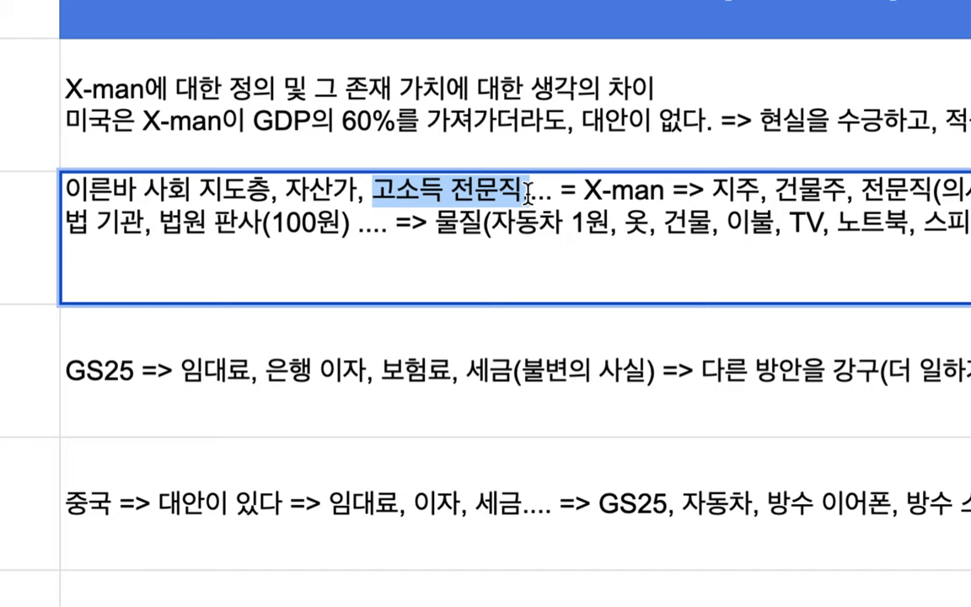
{"action": "left_click", "coordinate": [674, 502]}
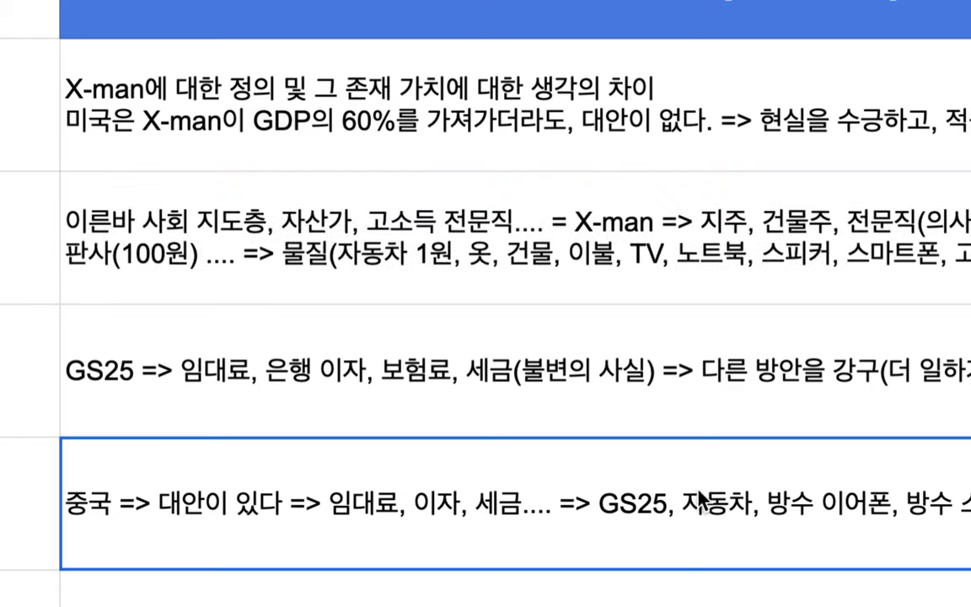
{"action": "double_click", "coordinate": [125, 503]}
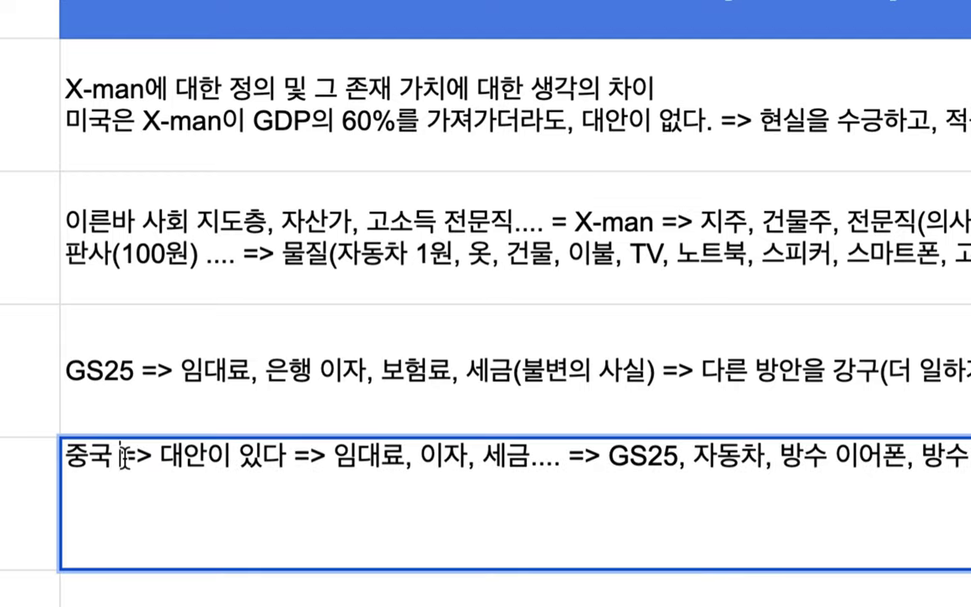
{"action": "left_click_drag", "start_coordinate": [123, 457], "coordinate": [60, 457]}
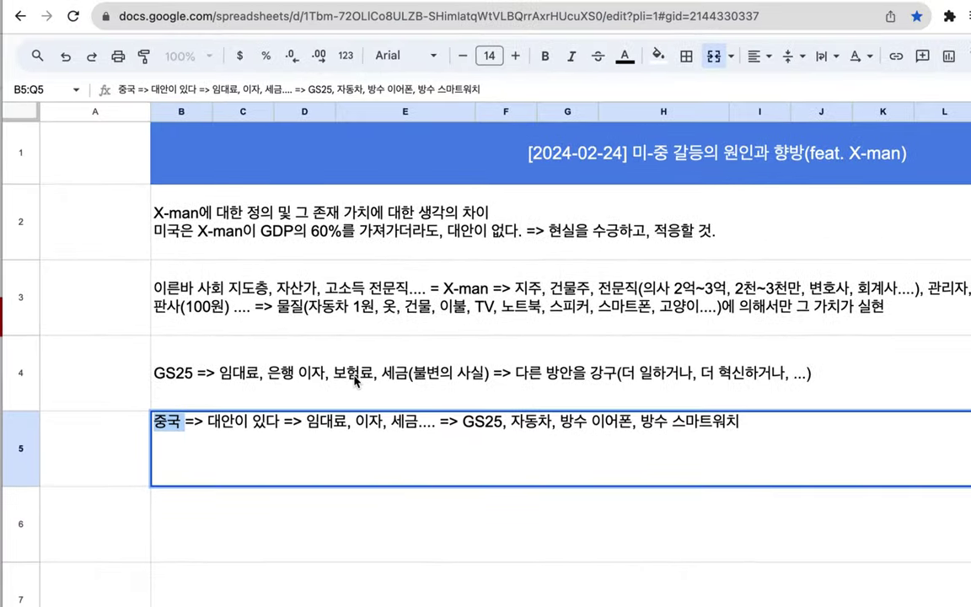
Highlight the 미-중 갈등 wording in the title and "이른바 사회 지도층, 자산가, 고소득 전문직.... = X-man" in B3 for review.
{"action": "left_click", "coordinate": [302, 372]}
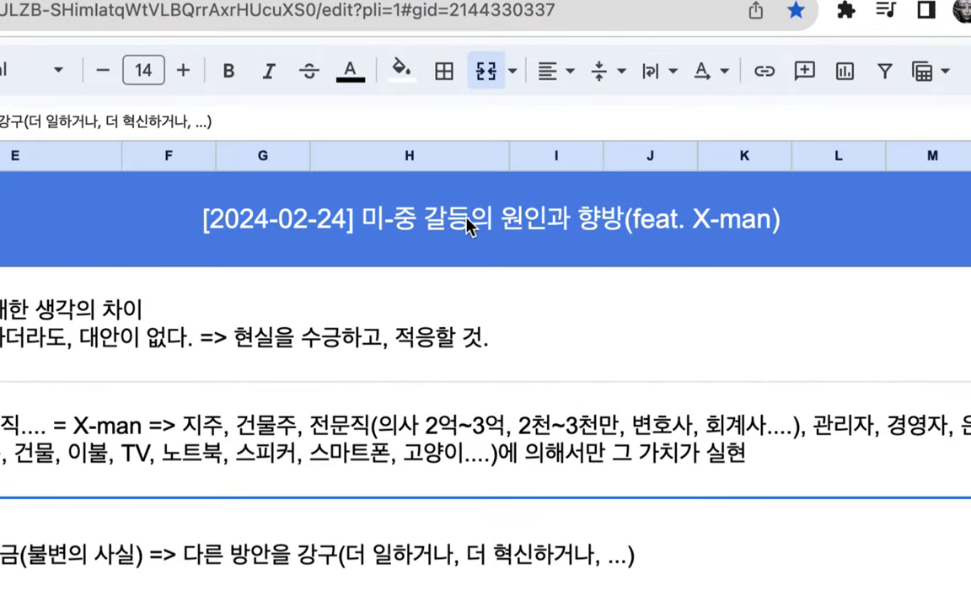
{"action": "left_click", "coordinate": [575, 174]}
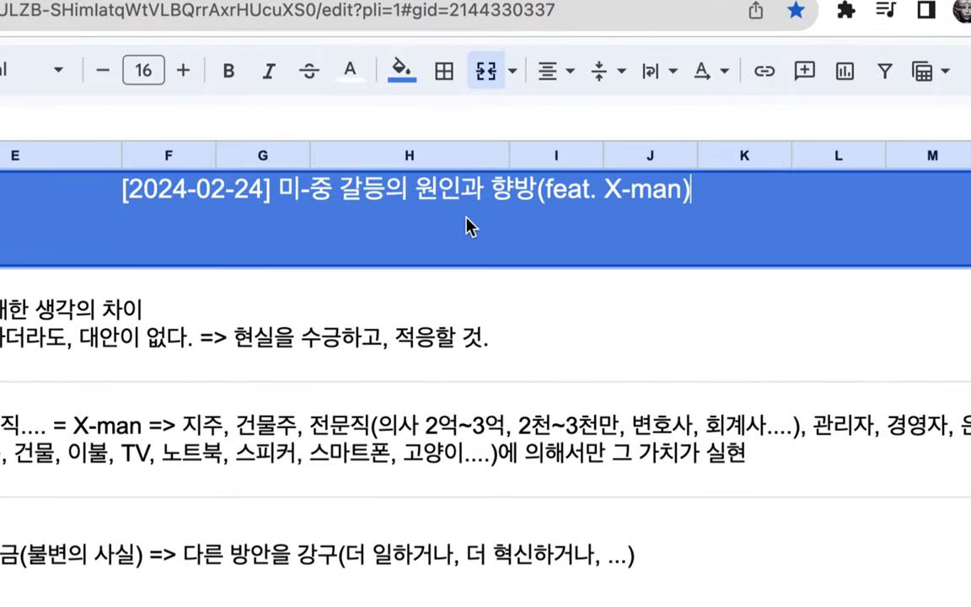
{"action": "left_click_drag", "start_coordinate": [278, 190], "coordinate": [347, 191]}
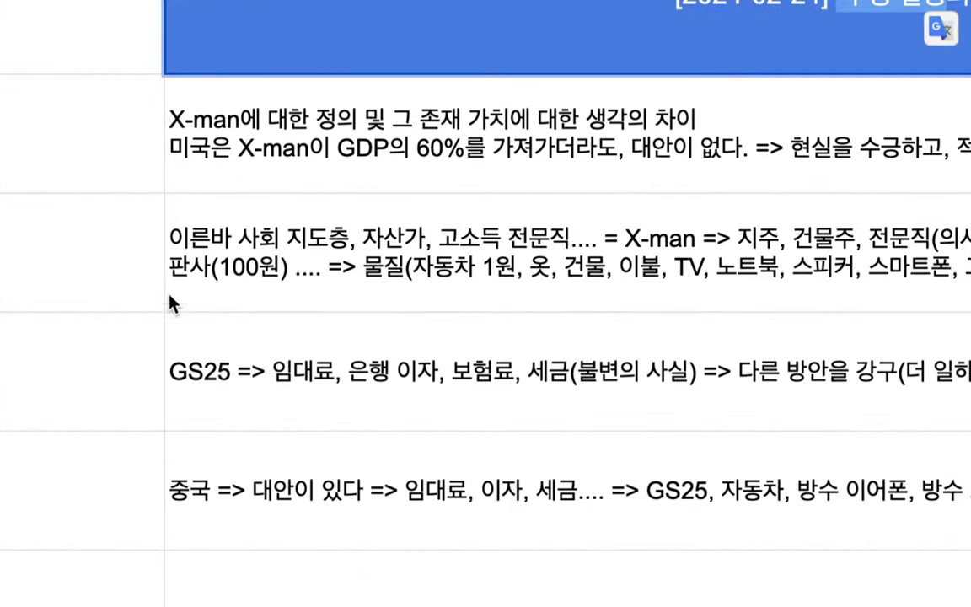
{"action": "double_click", "coordinate": [170, 295]}
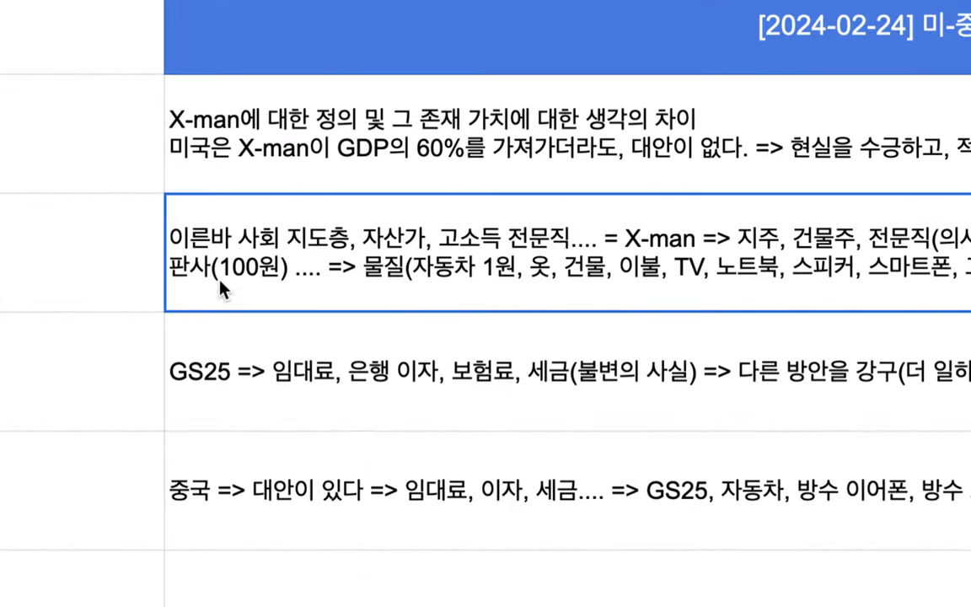
{"action": "left_click_drag", "start_coordinate": [705, 207], "coordinate": [173, 206]}
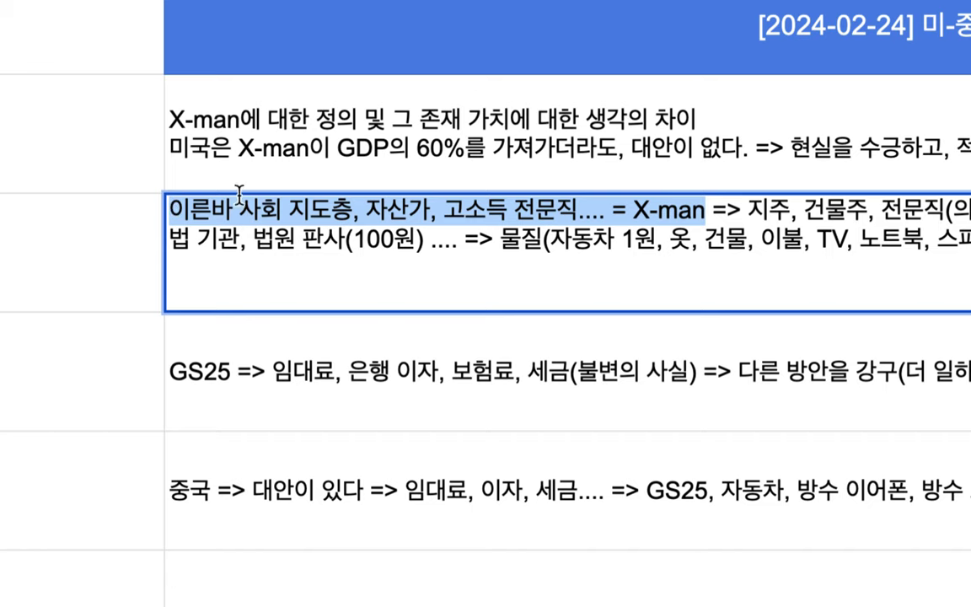
Replace the X-man definition note in B2 with "소비에트 => 망한 이유".
{"action": "left_click", "coordinate": [39, 194]}
{"action": "left_click_drag", "start_coordinate": [250, 146], "coordinate": [280, 481]}
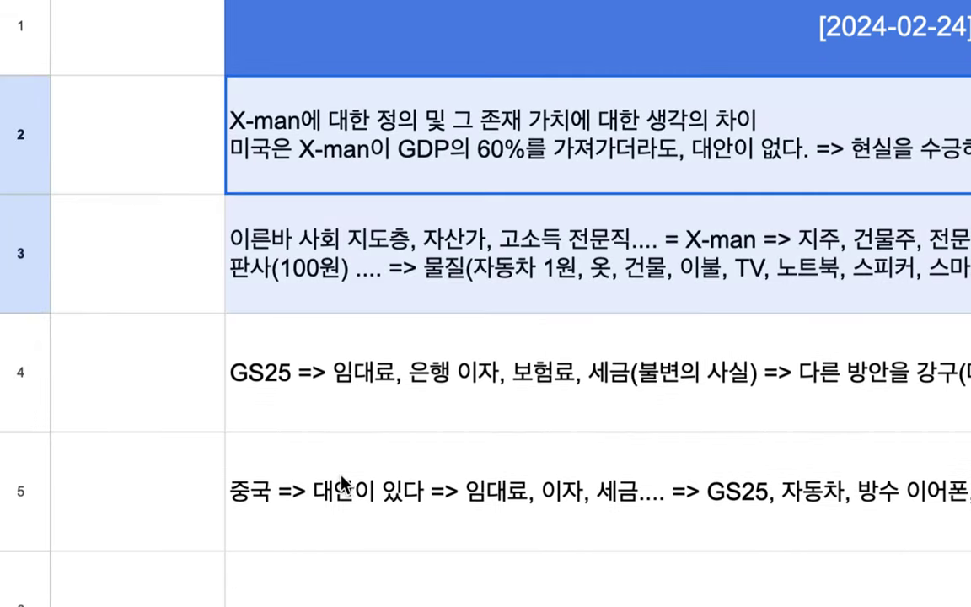
{"action": "left_click_drag", "start_coordinate": [342, 482], "coordinate": [338, 546]}
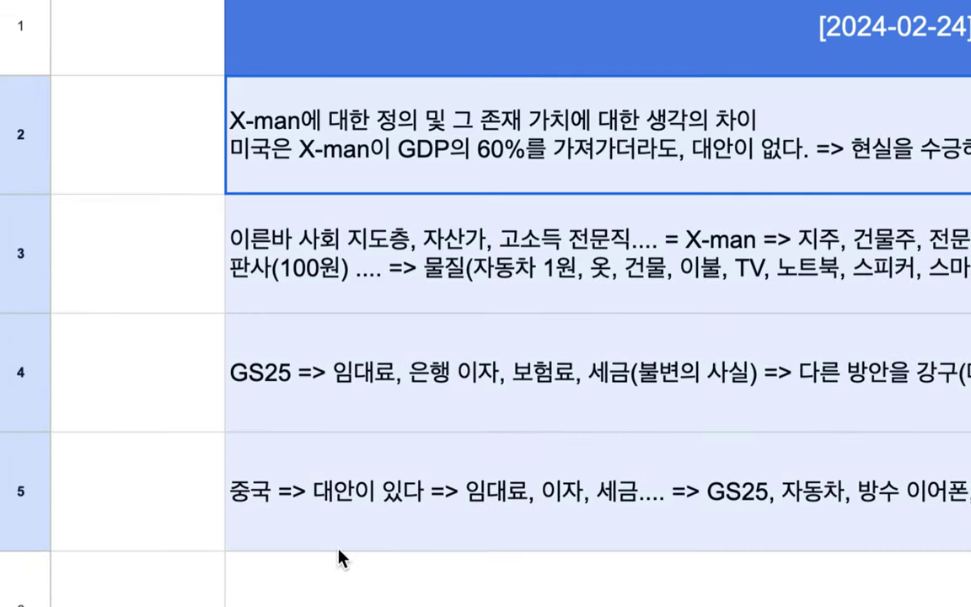
{"action": "type", "text": "소비에"}
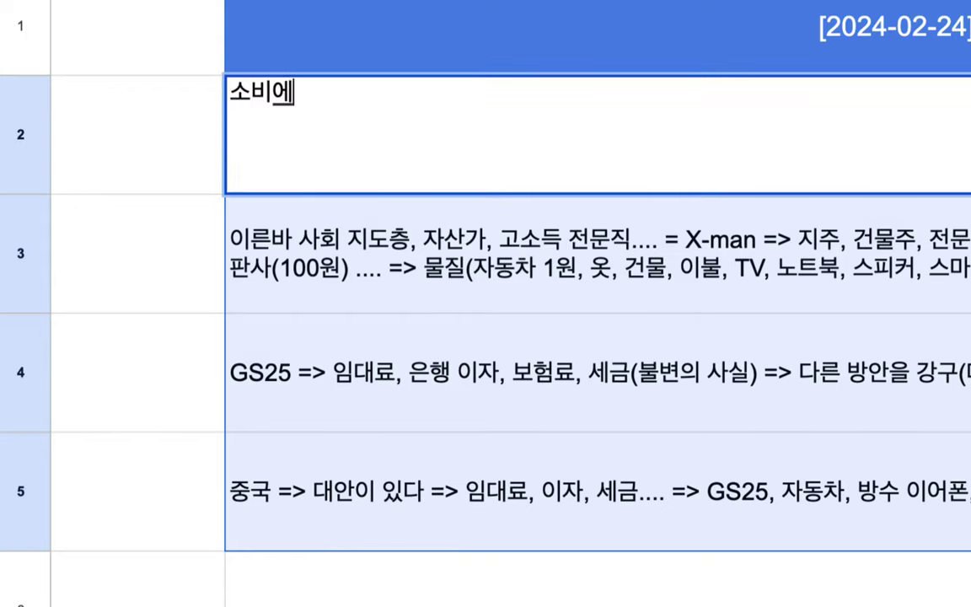
{"action": "type", "text": "트 => 망한 잉"}
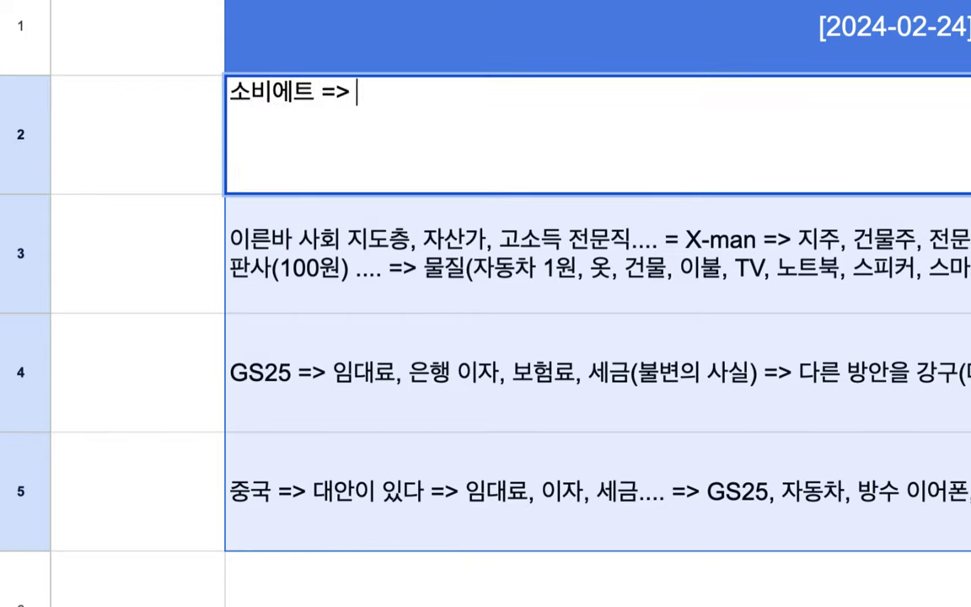
{"action": "type", "text": "유"}
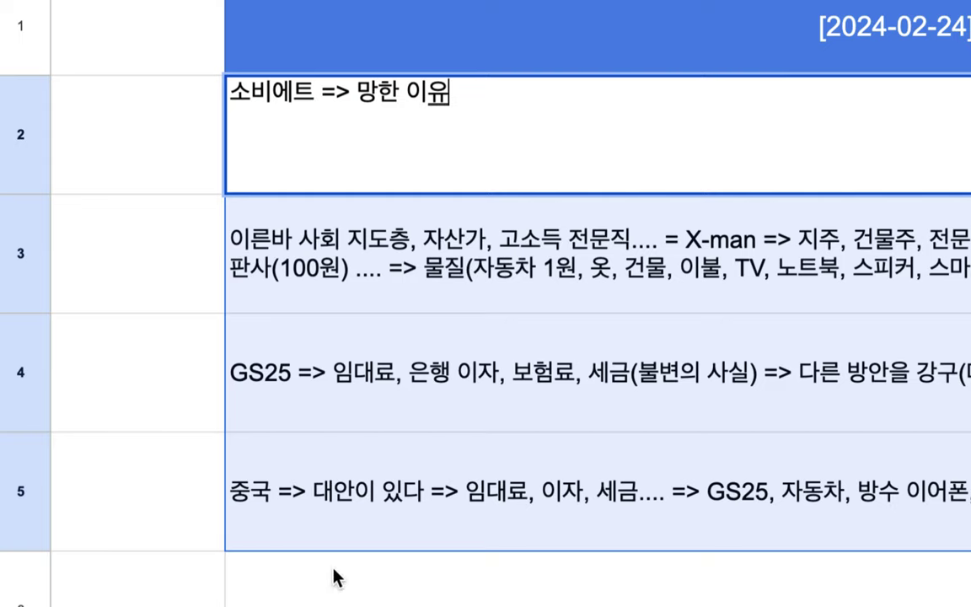
Clear the old notes from rows 3 to 5 of column B and select the emptied B3.
{"action": "left_click", "coordinate": [160, 504]}
{"action": "left_click_drag", "start_coordinate": [272, 299], "coordinate": [292, 451]}
{"action": "key", "text": "Delete"}
{"action": "double_click", "coordinate": [435, 133]}
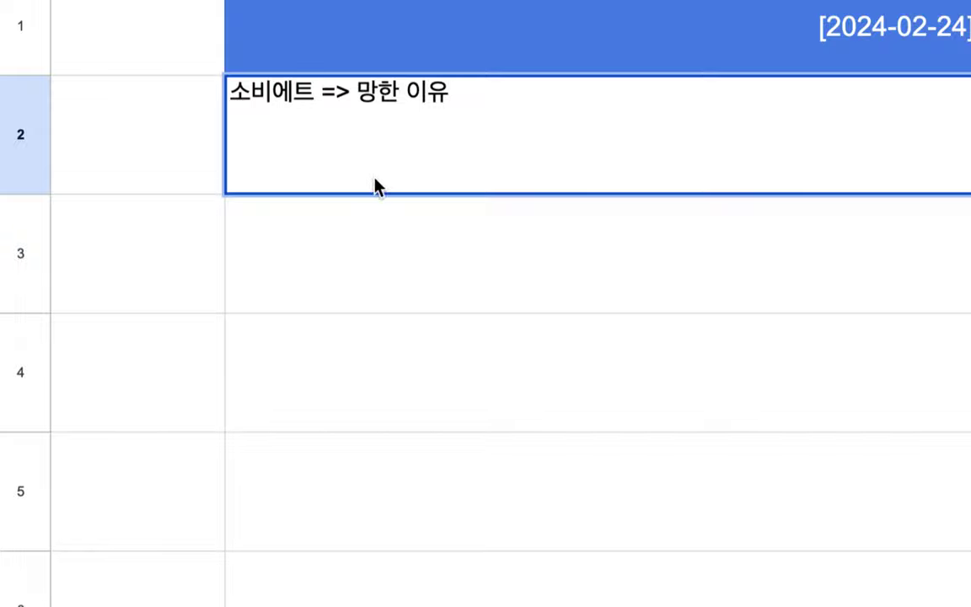
{"action": "left_click", "coordinate": [375, 224]}
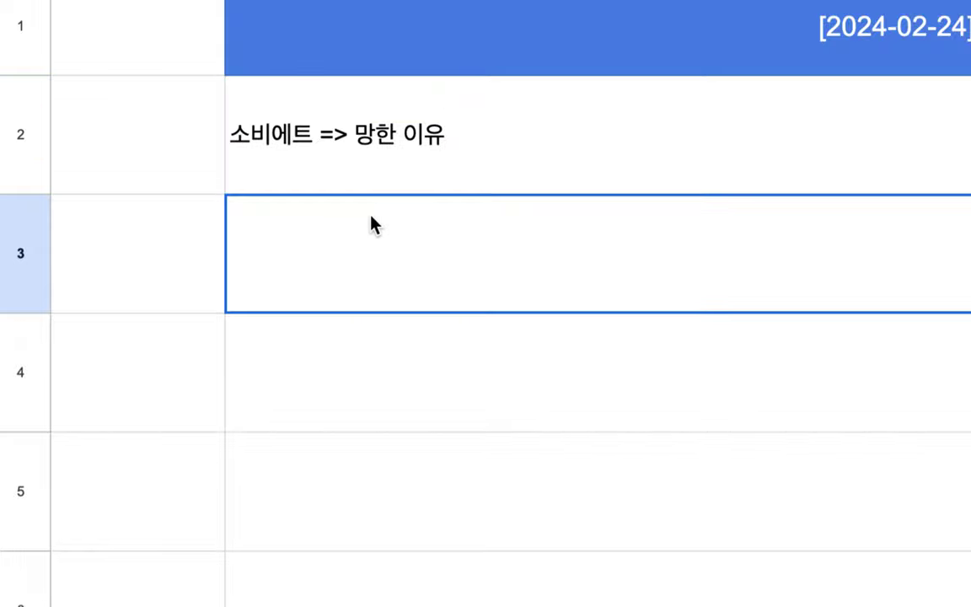